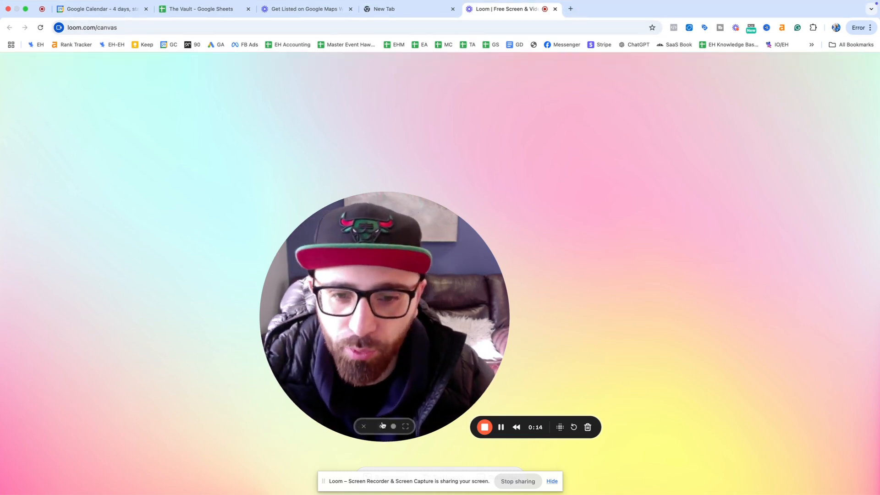
Step: Open a new Chrome tab and load google.com/business
left_click(381, 426)
left_click_drag(323, 375, 674, 377)
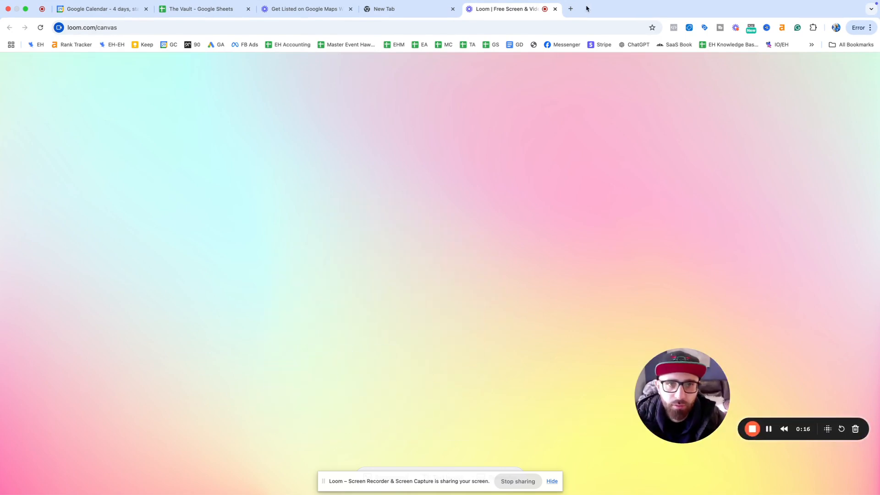
left_click(571, 9)
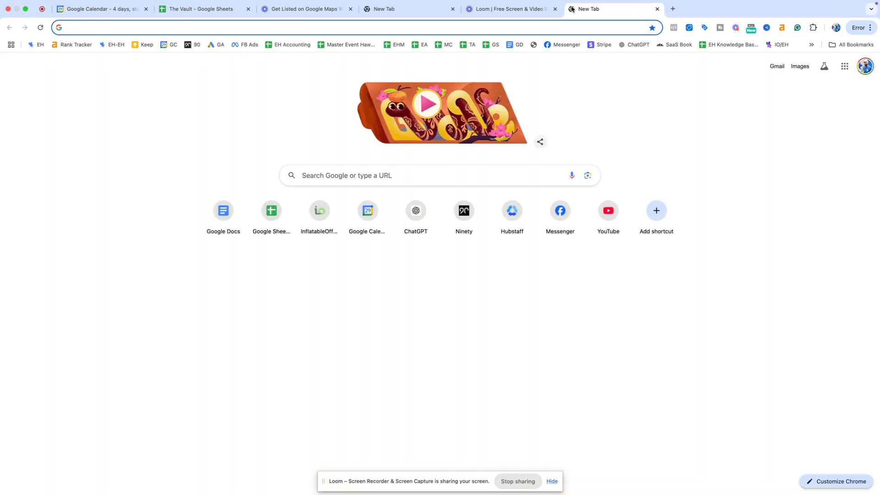
type("b")
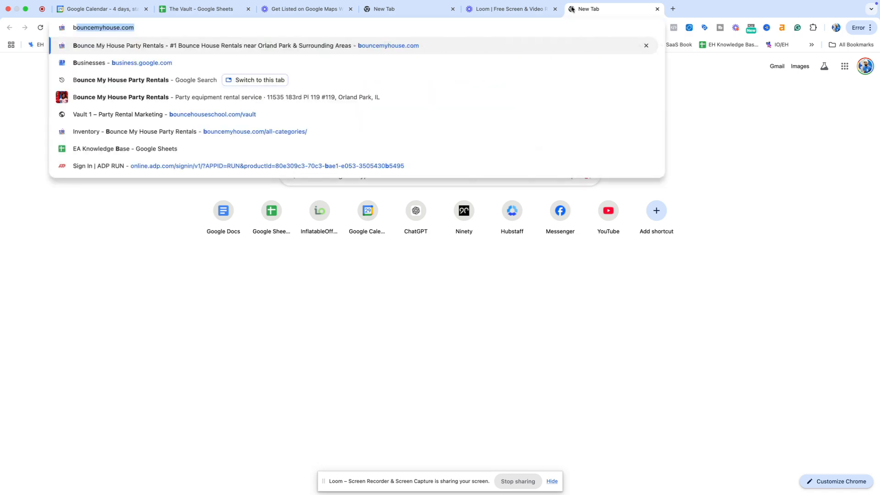
key("BackSpace")
key("BackSpace")
type("google.com/business")
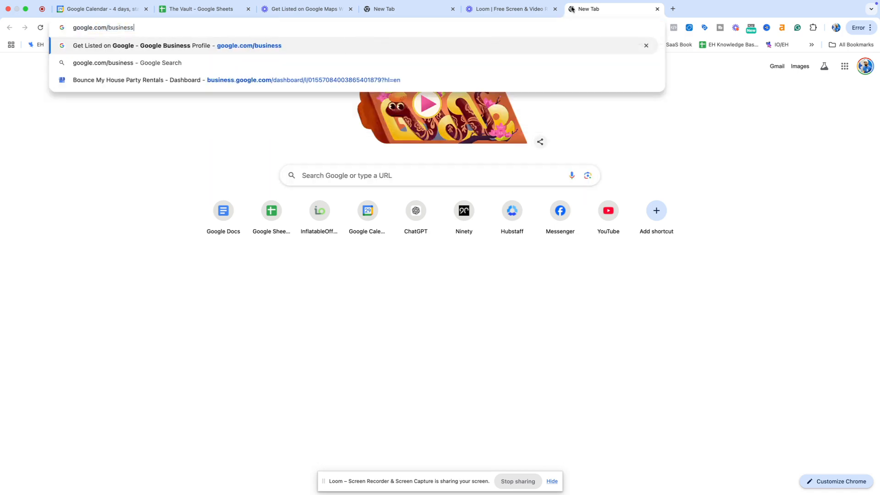
key("Return")
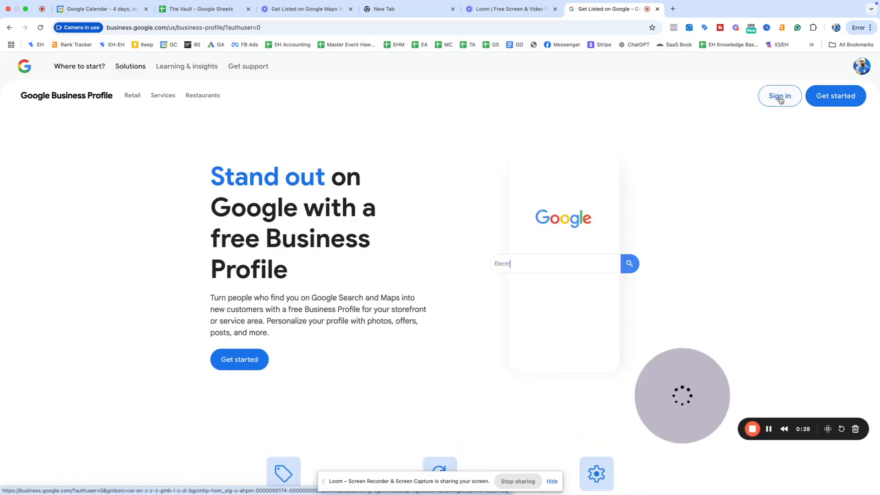
Step: Sign in, look over the ten businesses, and open Bounce My House Party Rentals
left_click(780, 98)
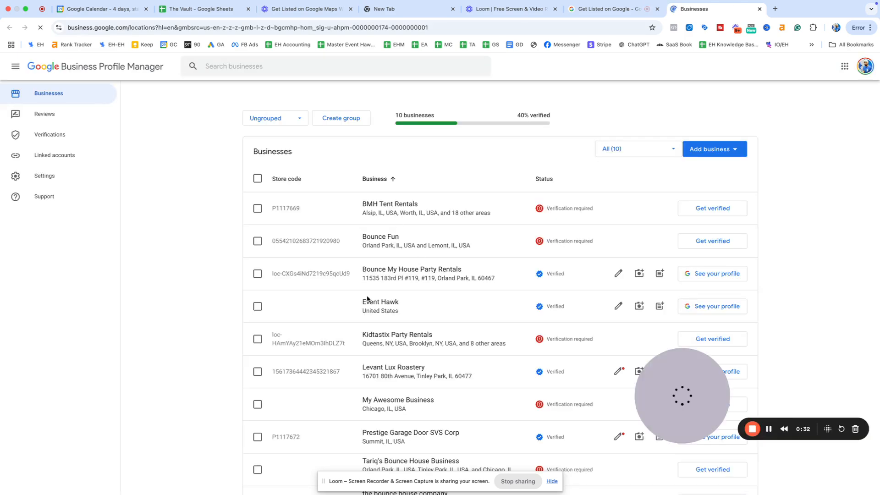
scroll(476, 343, "down", 3)
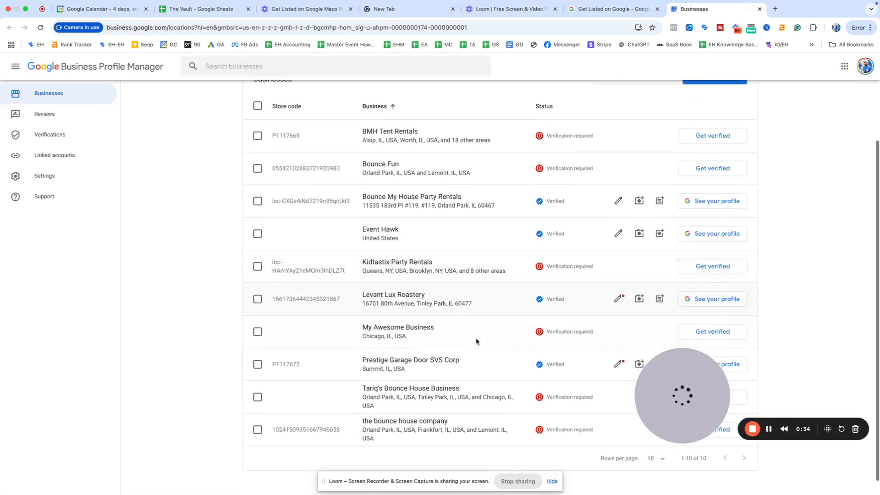
scroll(475, 342, "up", 2)
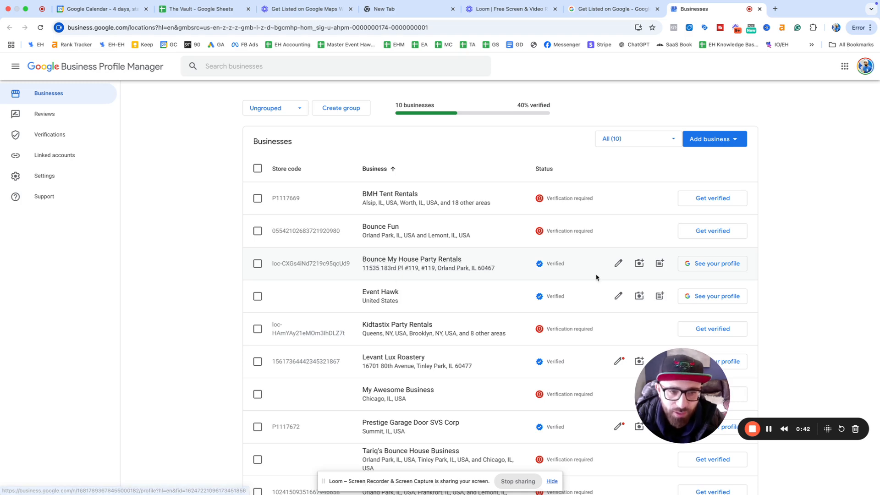
left_click(421, 271)
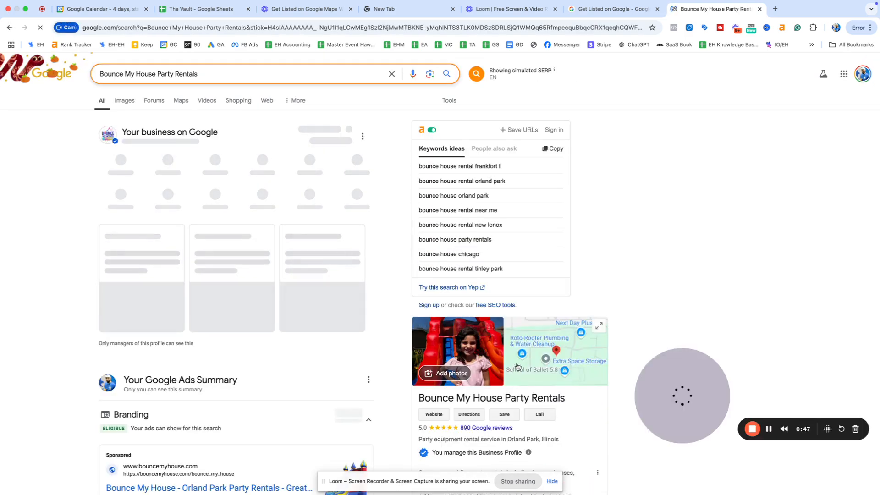
Step: Browse the Bounce My House Party Rentals search results, then choose Edit profile
scroll(467, 365, "down", 1)
scroll(474, 367, "down", 1)
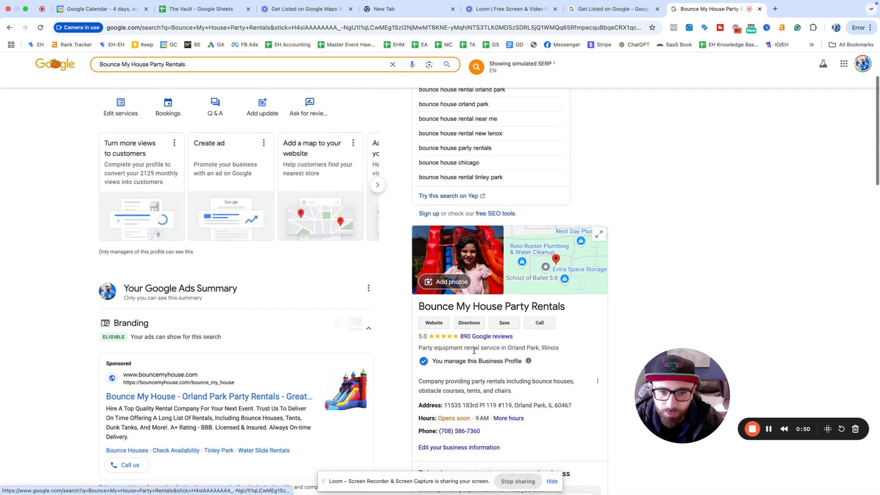
scroll(539, 329, "up", 3)
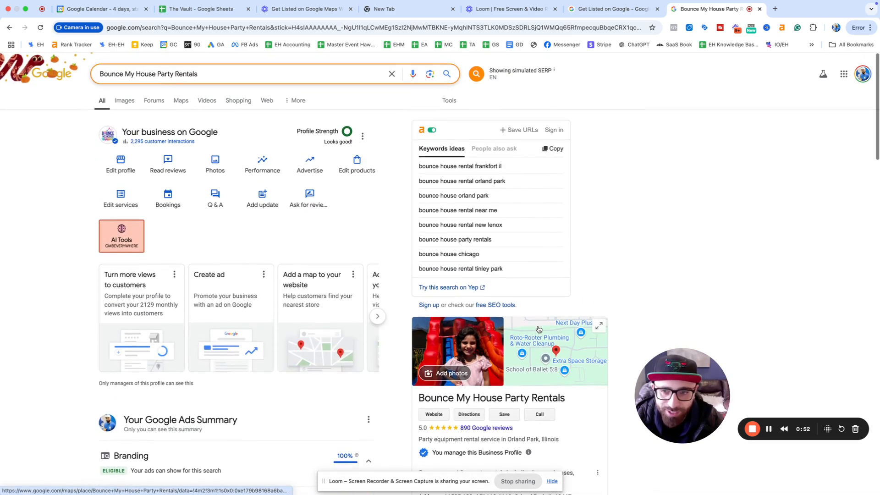
scroll(538, 326, "down", 3)
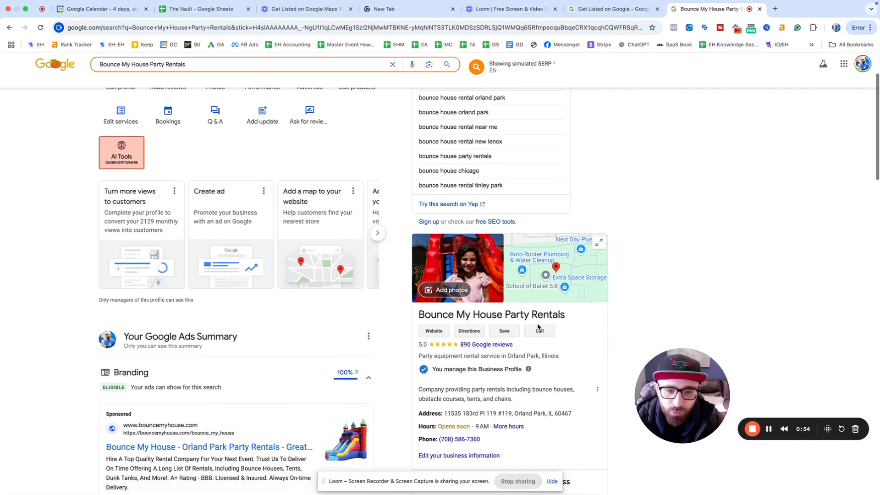
scroll(414, 313, "up", 3)
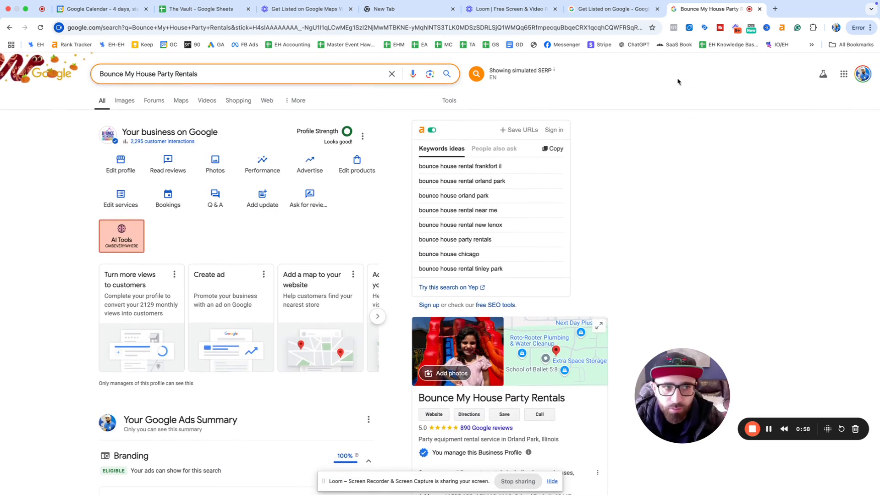
scroll(497, 299, "down", 5)
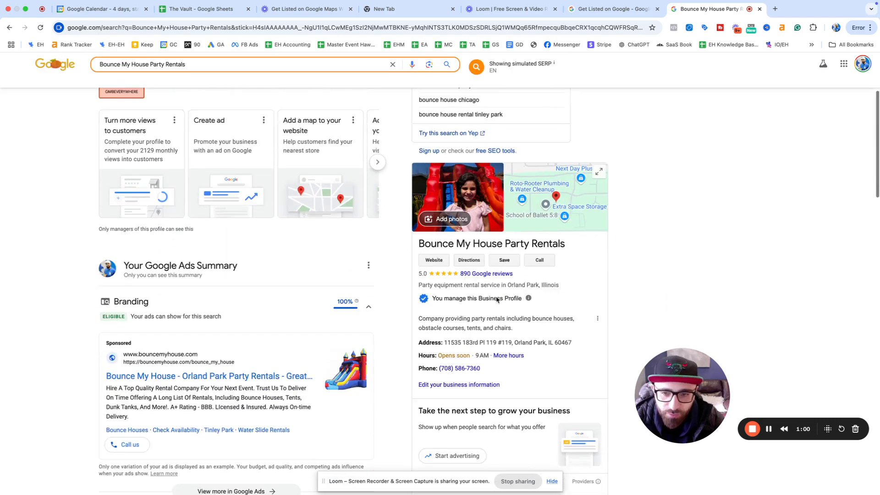
scroll(497, 299, "down", 2)
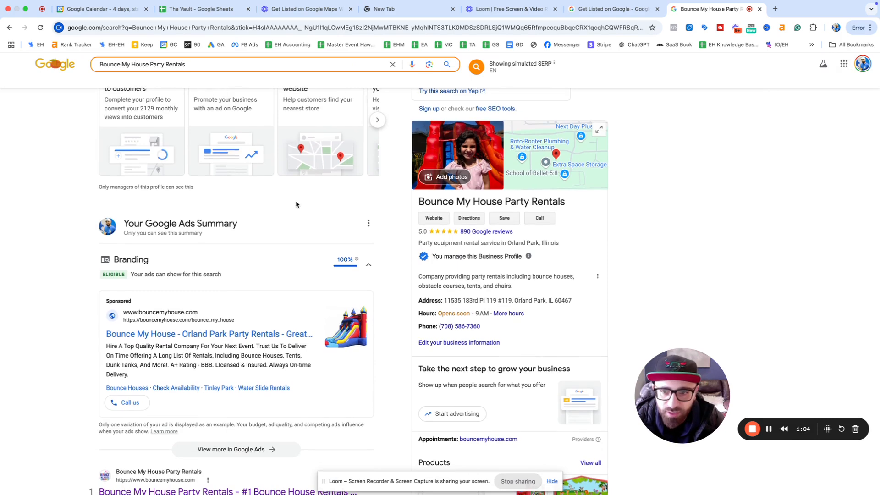
scroll(298, 201, "up", 5)
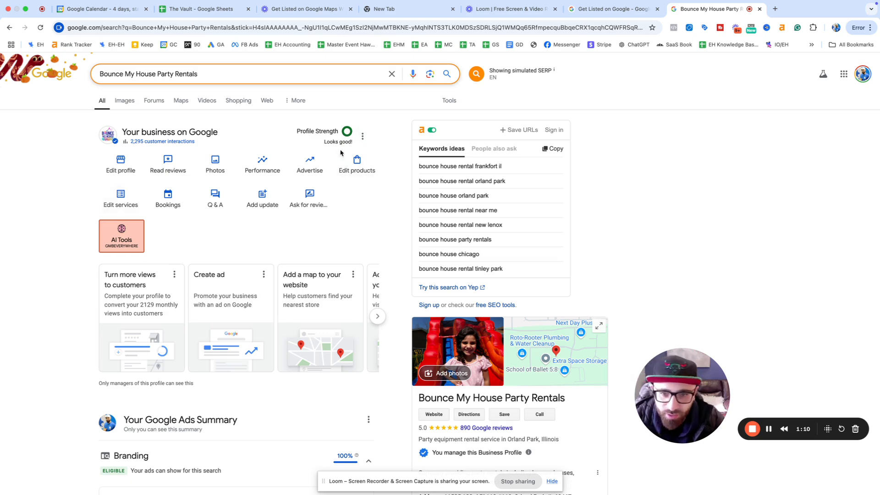
scroll(379, 247, "down", 20)
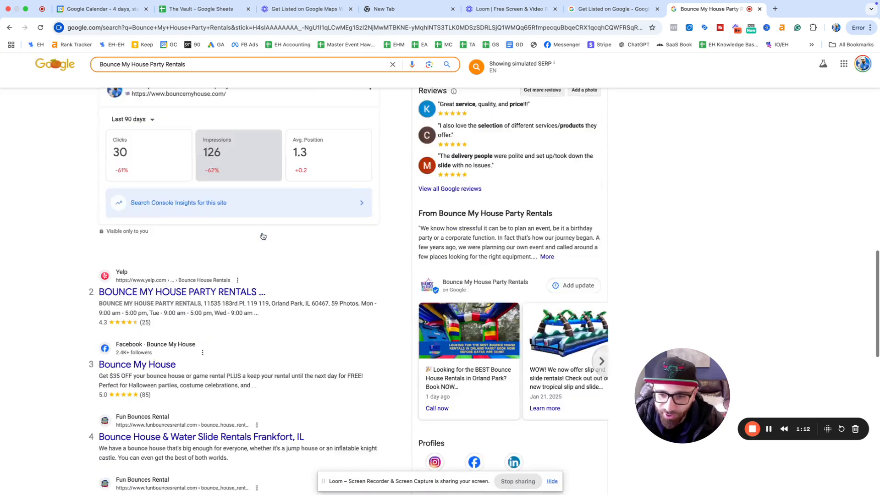
scroll(282, 231, "up", 20)
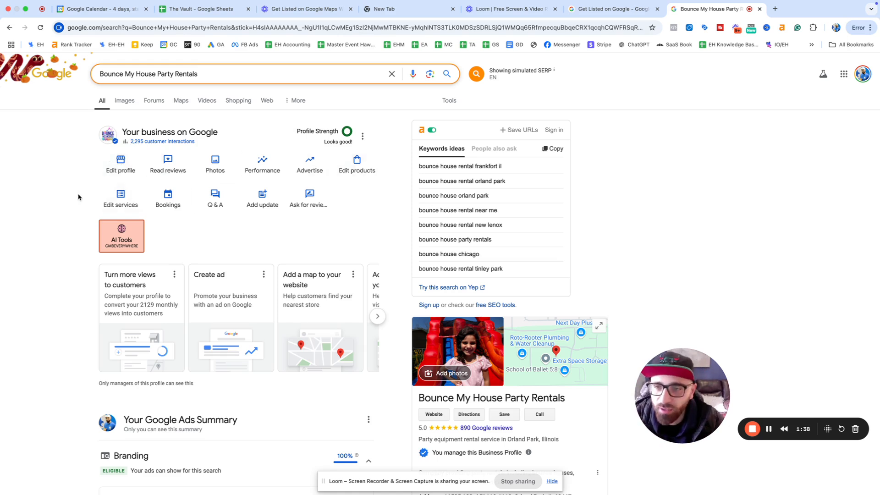
left_click(121, 168)
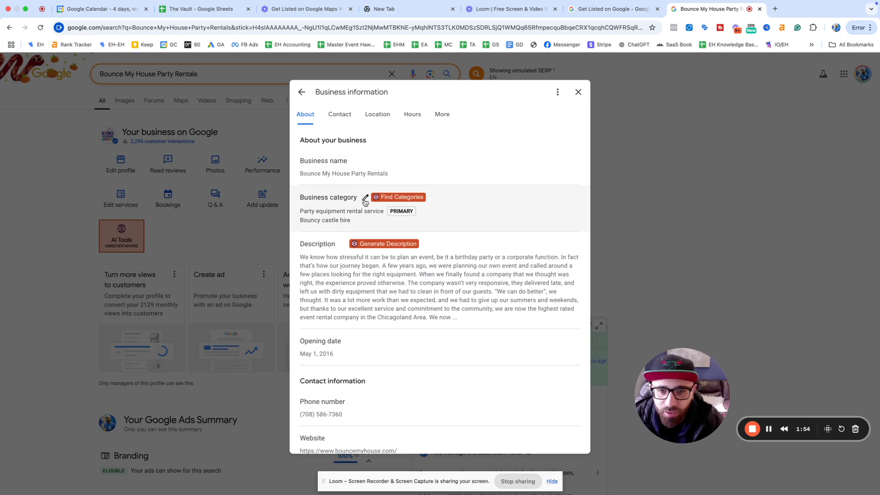
Step: Add Tent rental service as an additional business category
left_click(365, 198)
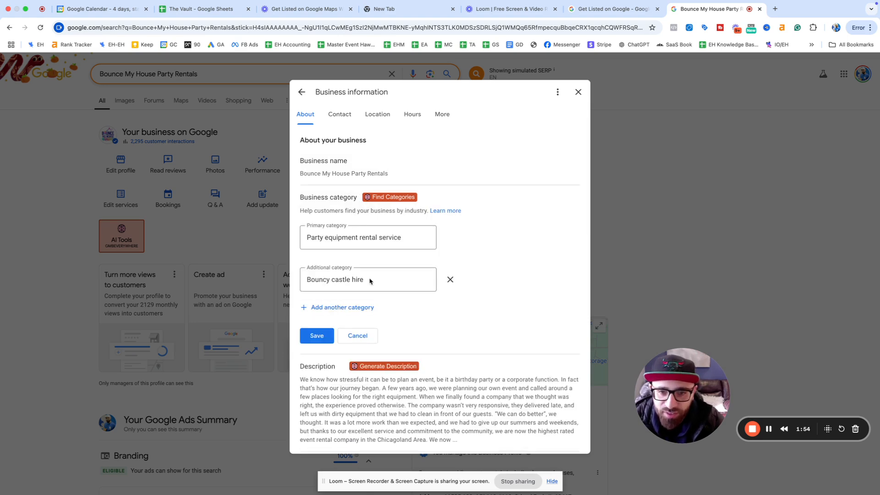
left_click(357, 307)
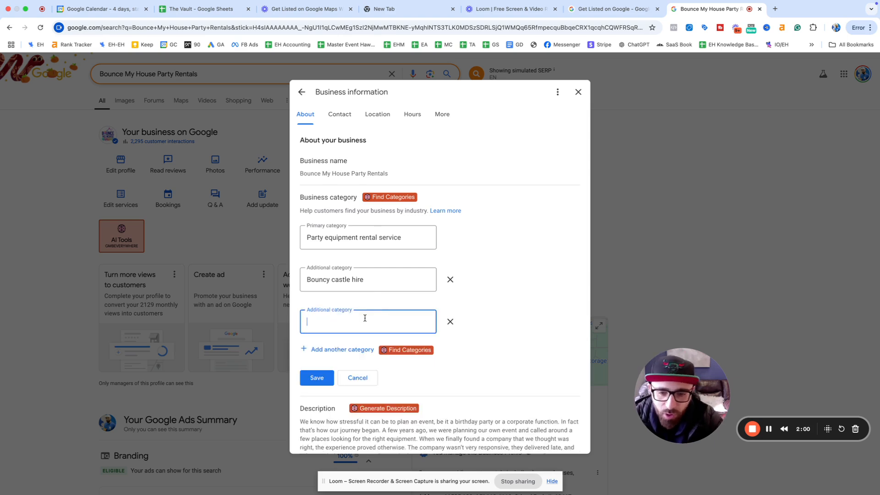
type("tent ren")
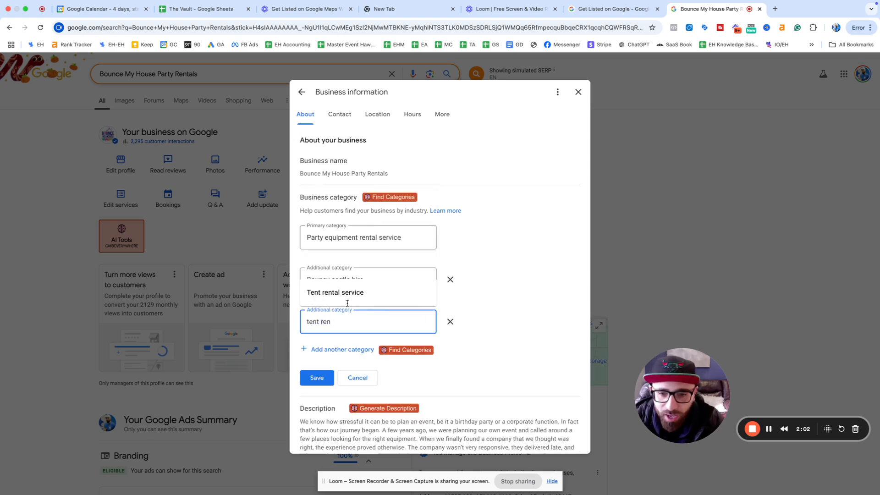
left_click(346, 303)
scroll(348, 302, "down", 2)
Step: Try chair, table and foam party categories in an extra field, then remove that field
left_click(365, 302)
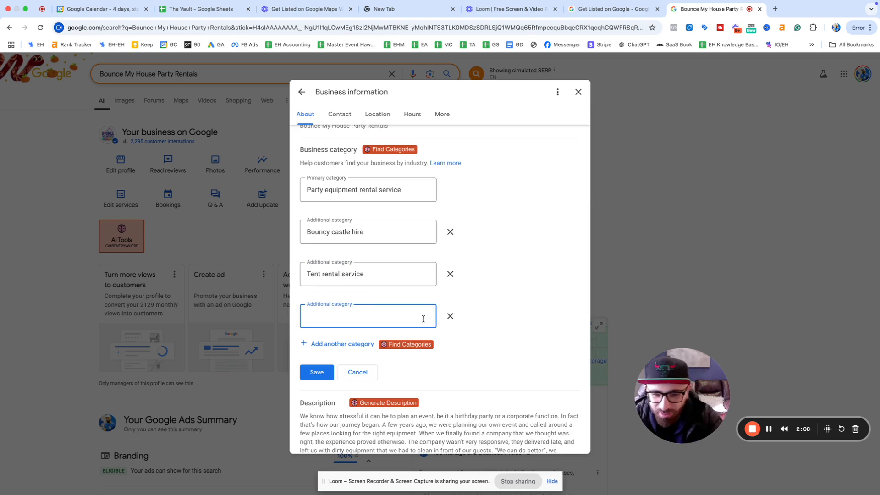
type("chair")
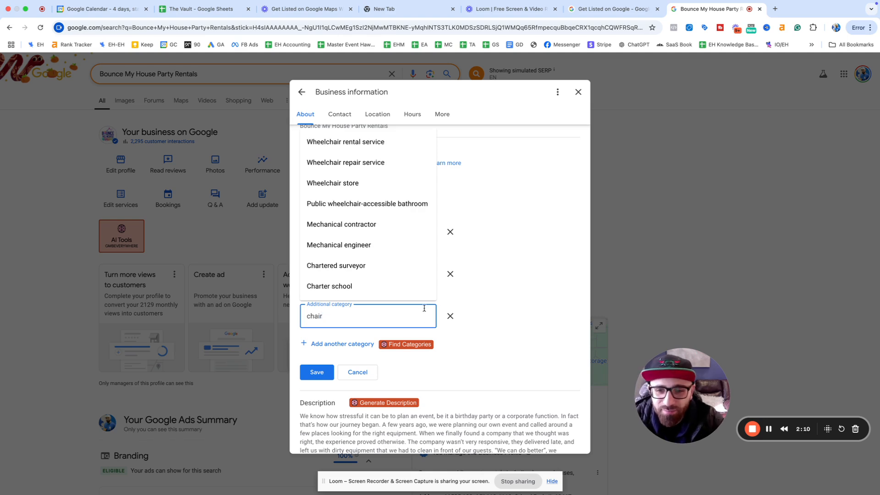
type(" re")
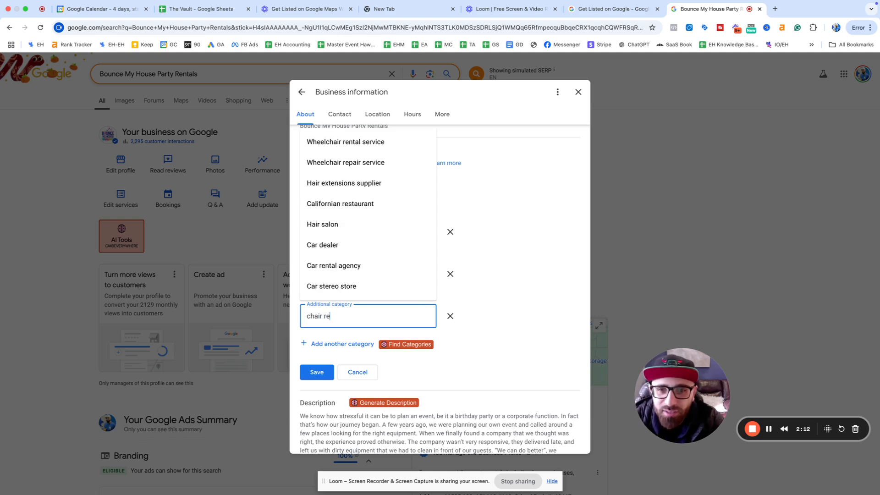
scroll(418, 279, "up", 2)
double_click(355, 365)
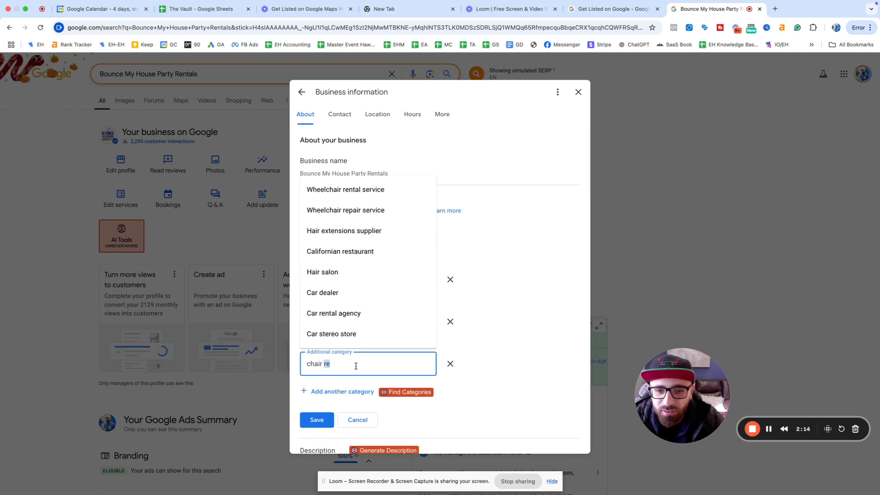
key("super+a")
type("table rent")
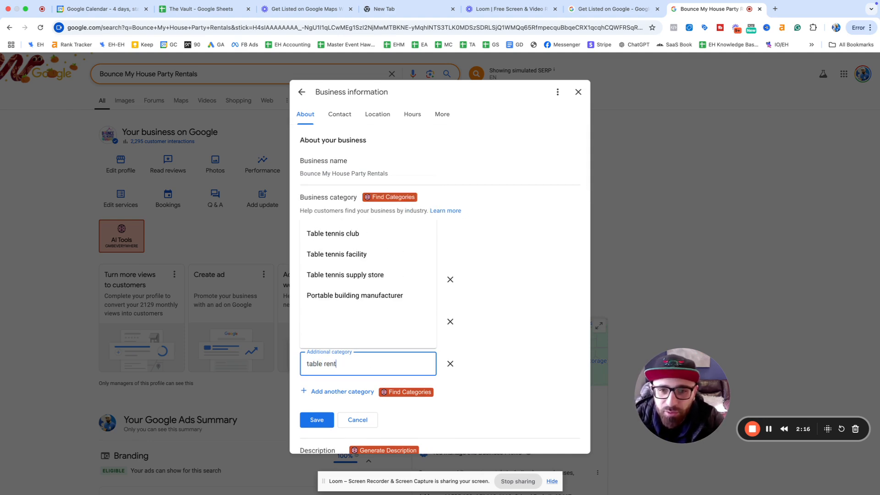
key("BackSpace")
key("BackSpace")
key("BackSpace")
key("BackSpace")
key("BackSpace")
key("BackSpace")
key("BackSpace")
key("BackSpace")
key("BackSpace")
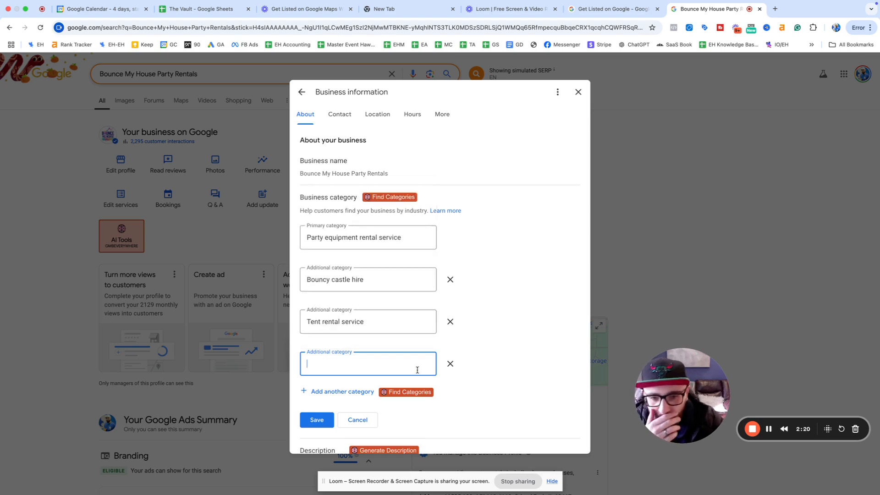
type("foam ma")
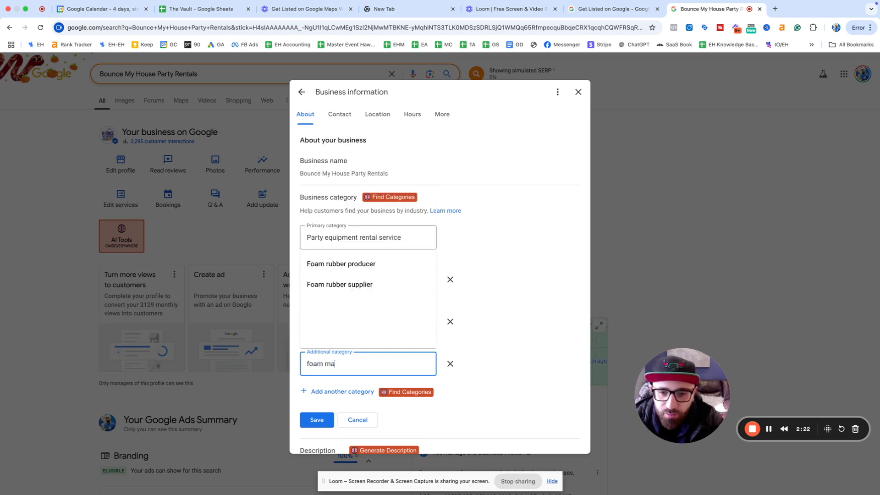
key("BackSpace")
key("BackSpace")
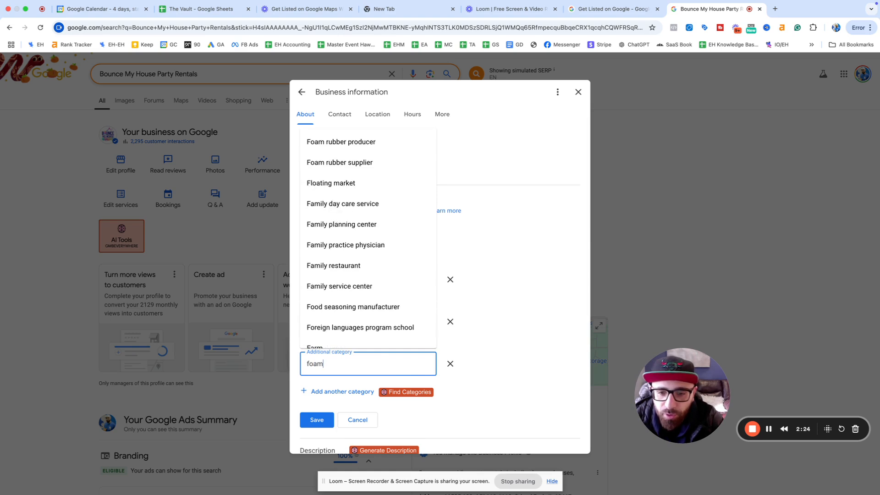
type("party")
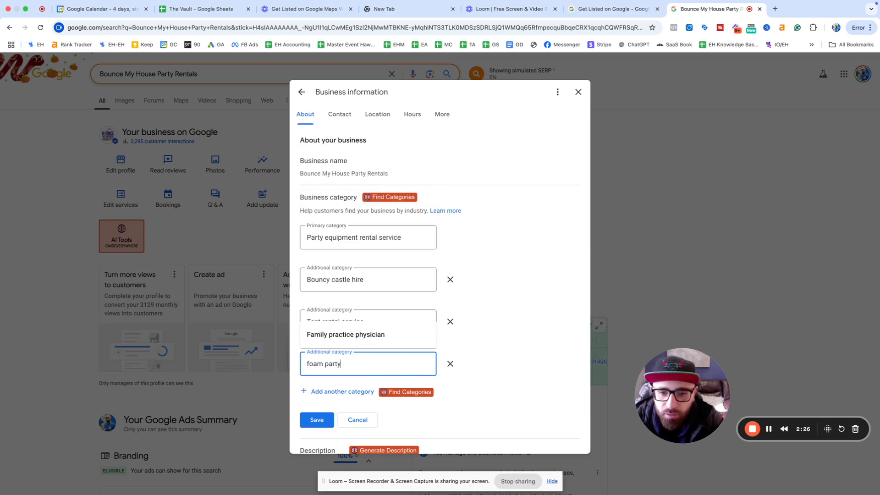
key("BackSpace")
key("BackSpace")
key("BackSpace")
key("BackSpace")
key("BackSpace")
key("BackSpace")
key("BackSpace")
key("BackSpace")
key("BackSpace")
key("BackSpace")
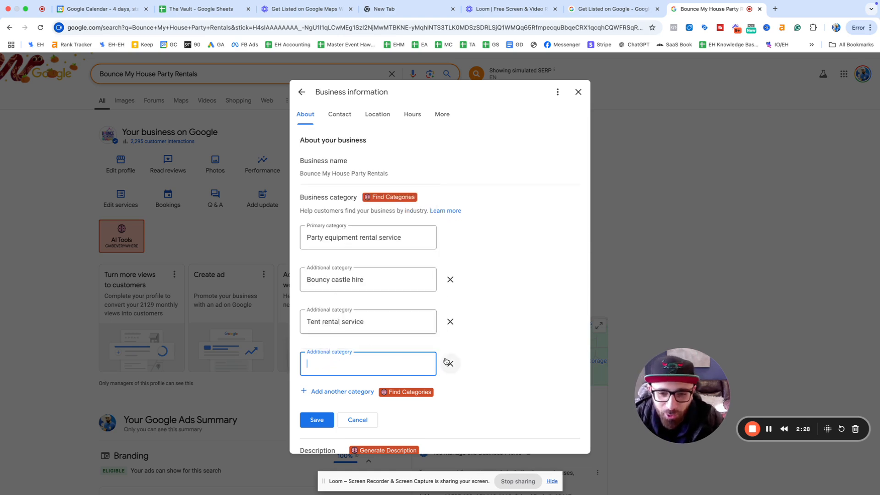
left_click(449, 364)
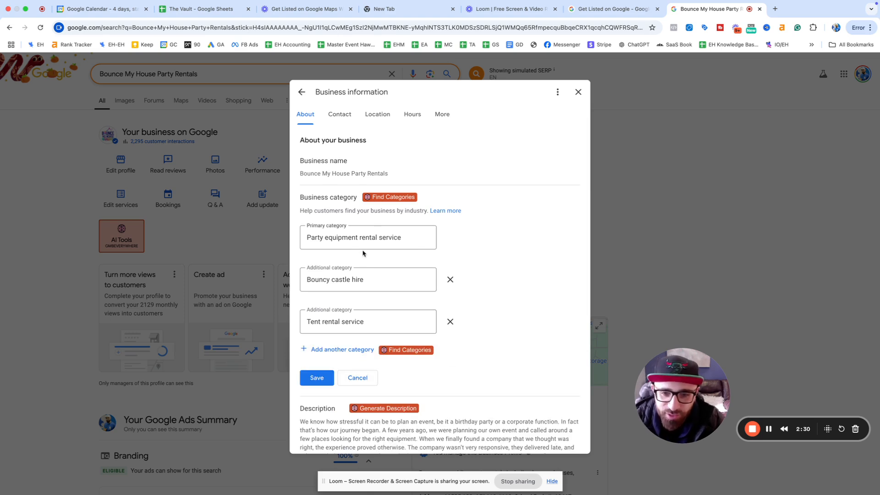
scroll(413, 316, "down", 2)
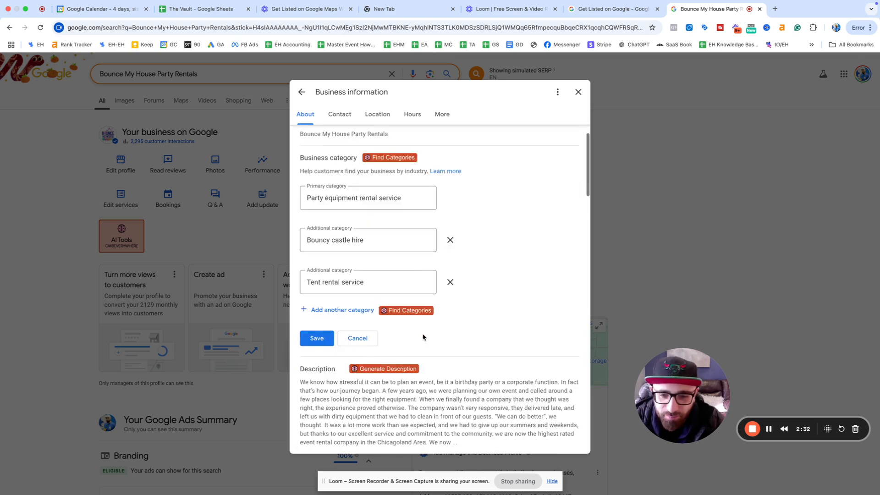
Step: Save the categories with Tent rental service pending and open the description editor
left_click(317, 324)
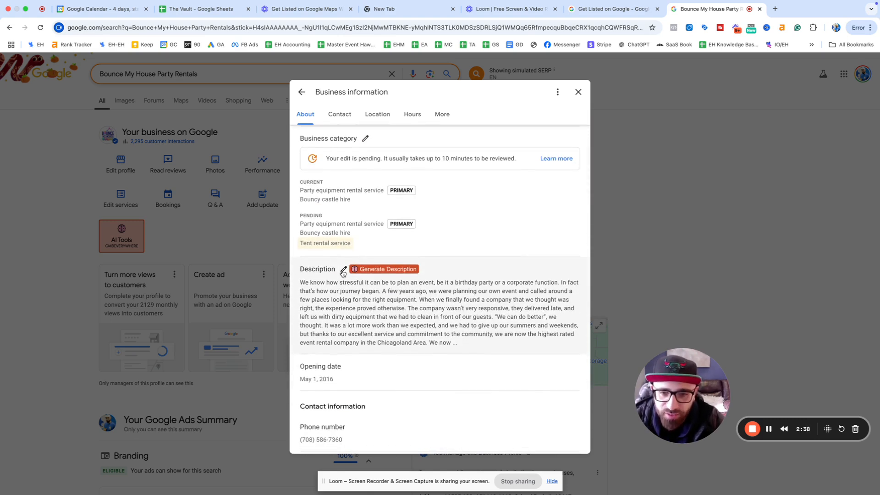
left_click(382, 319)
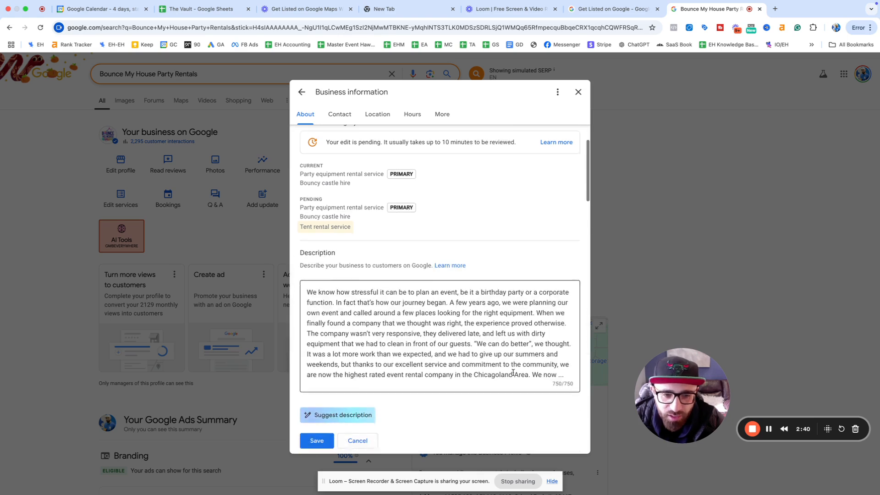
scroll(555, 365, "down", 1)
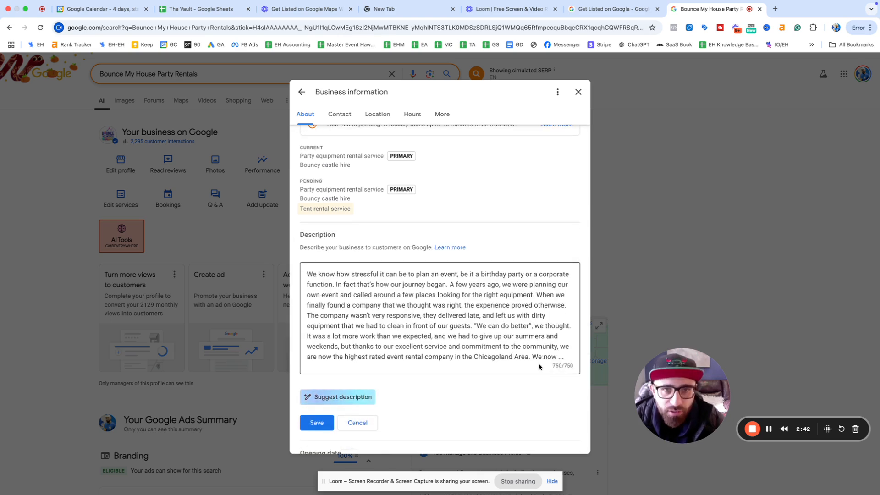
Step: Ask ChatGPT for a 750-character bouncemyhouse.com description targeting bounce house, water slide, tent rentals
left_click(776, 8)
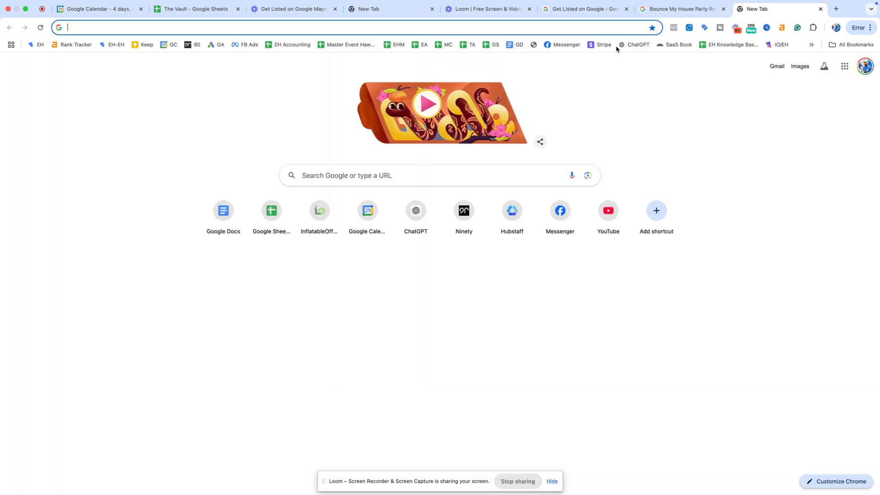
left_click(635, 44)
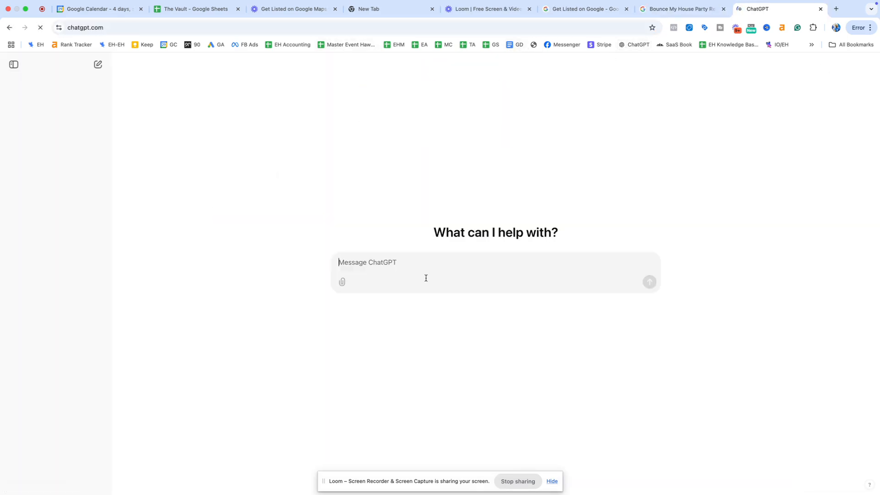
type("Writeme a")
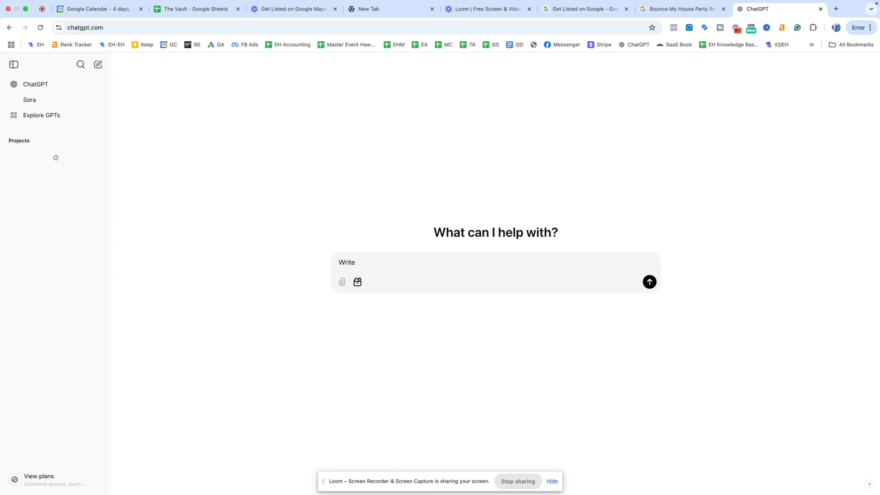
key("BackSpace")
key("BackSpace")
key("BackSpace")
key("BackSpace")
key("BackSpace")
key("BackSpace")
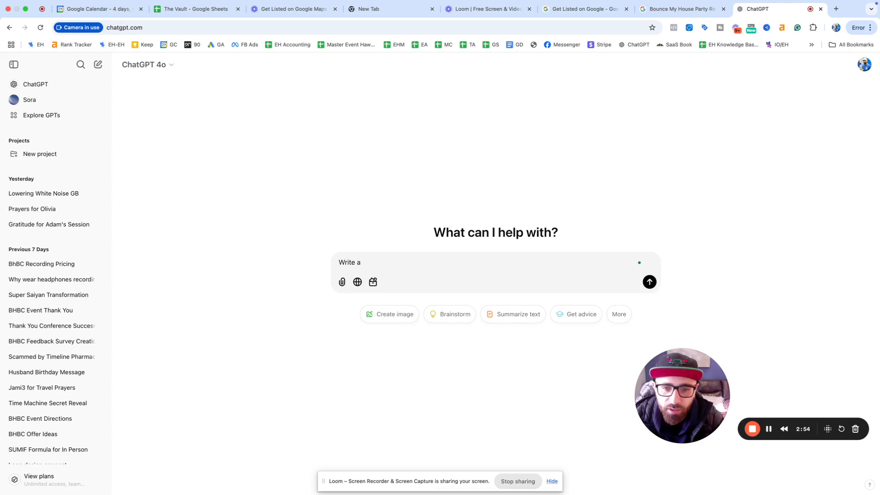
type("e a descript")
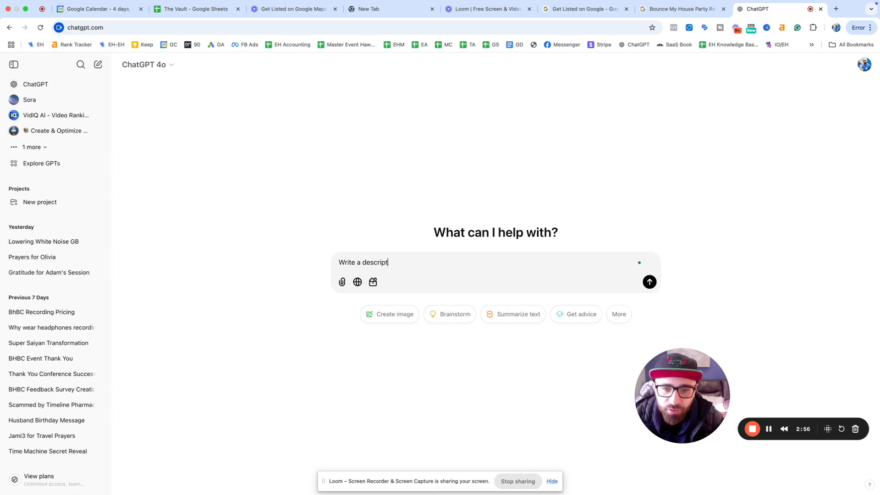
type("ion for my busienss ")
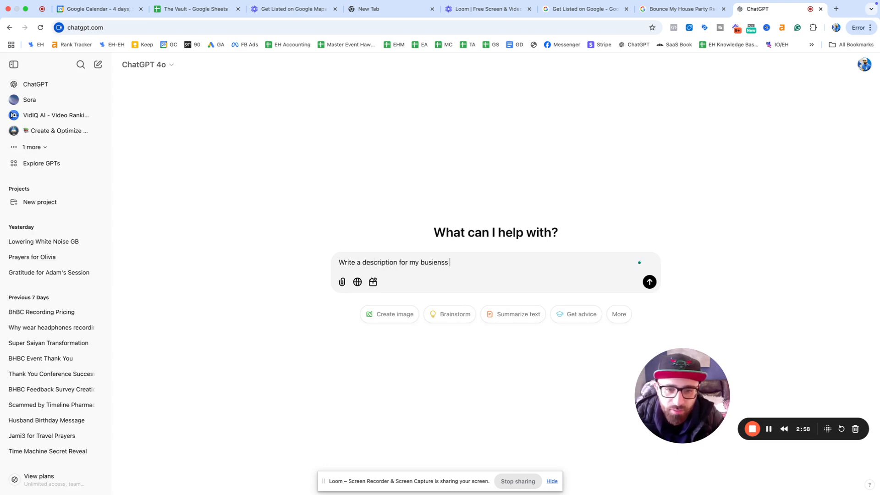
type("www.bou")
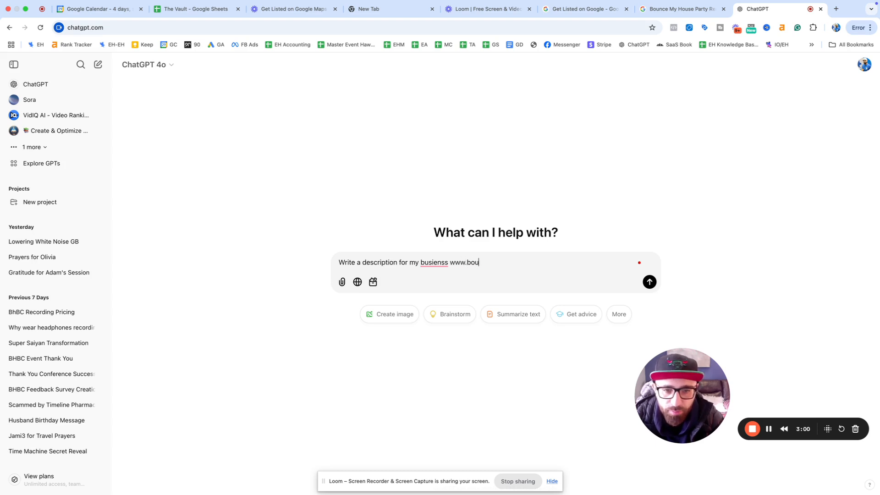
type("ncemyhouse.com")
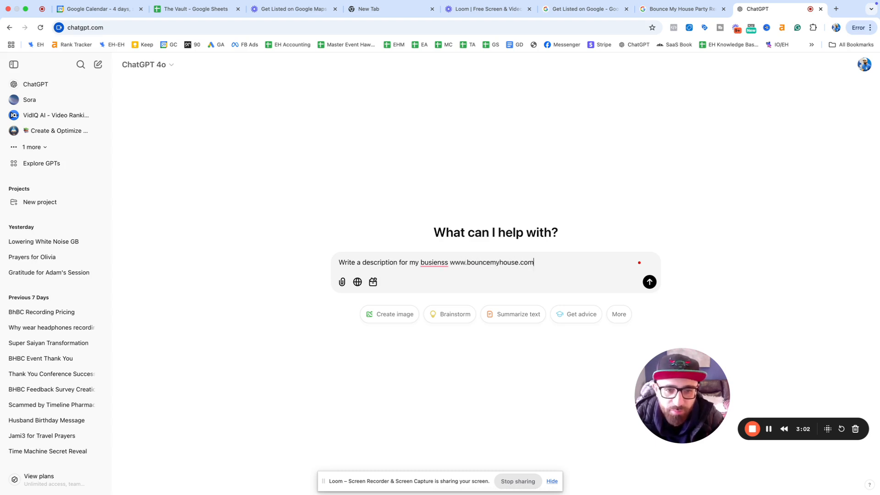
type(" for google ")
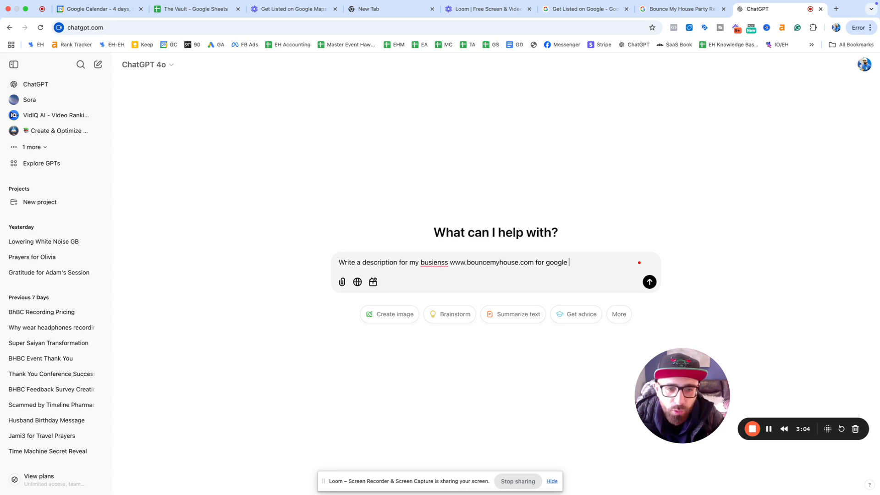
type("business profile. ")
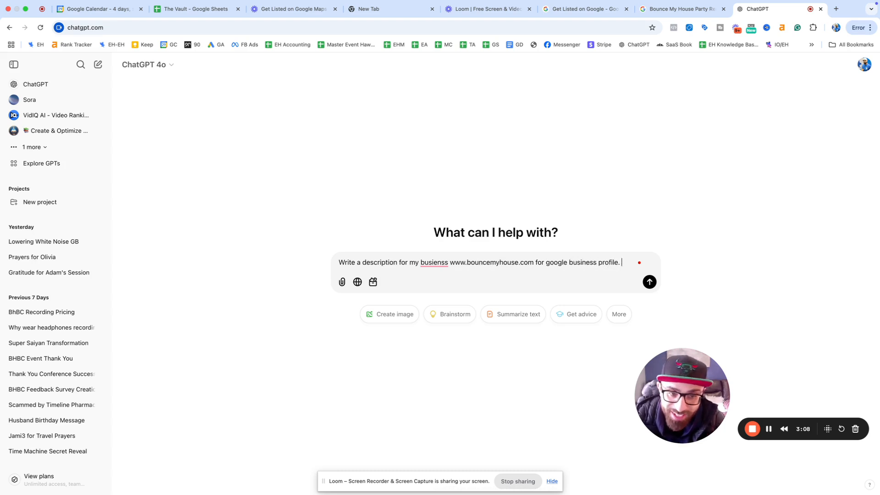
type("I want the SEO focus to be on")
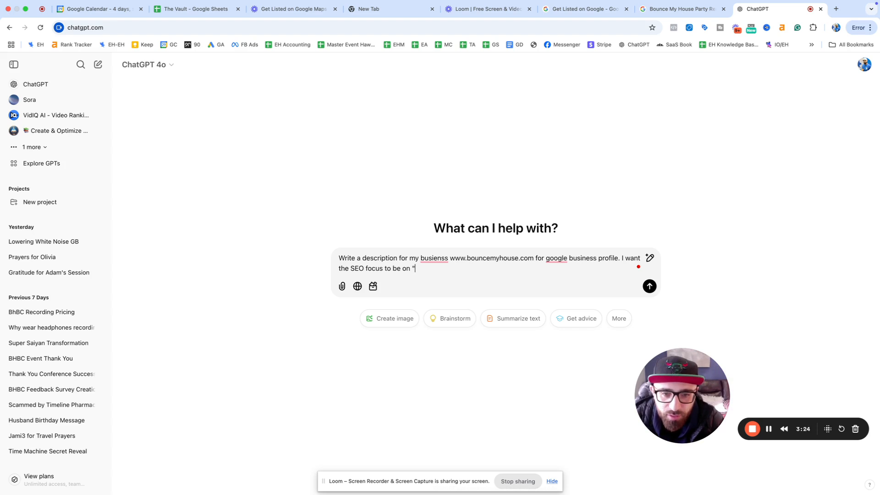
type("bounce house rentals\" \"water slide rentals")
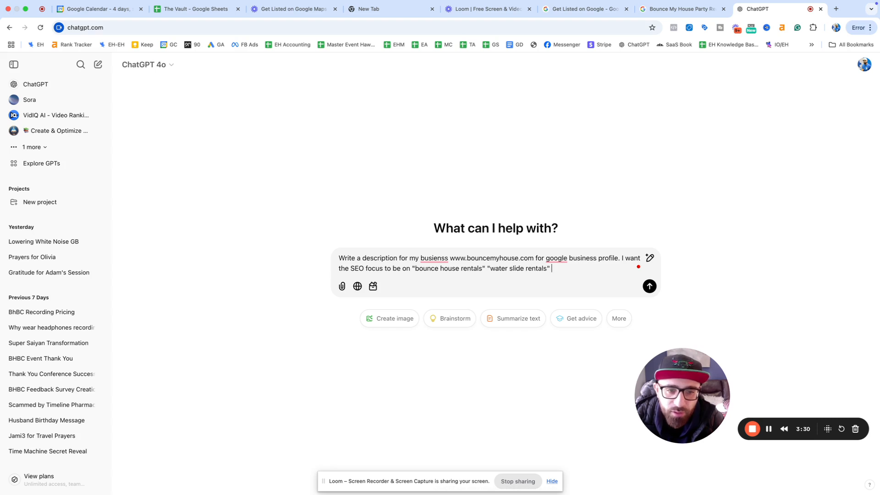
type("nt rentals\".")
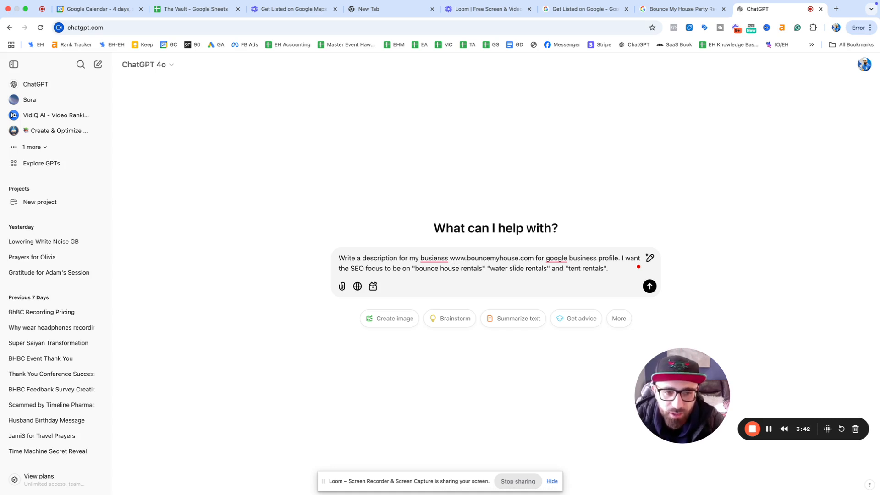
type("Make sure it's")
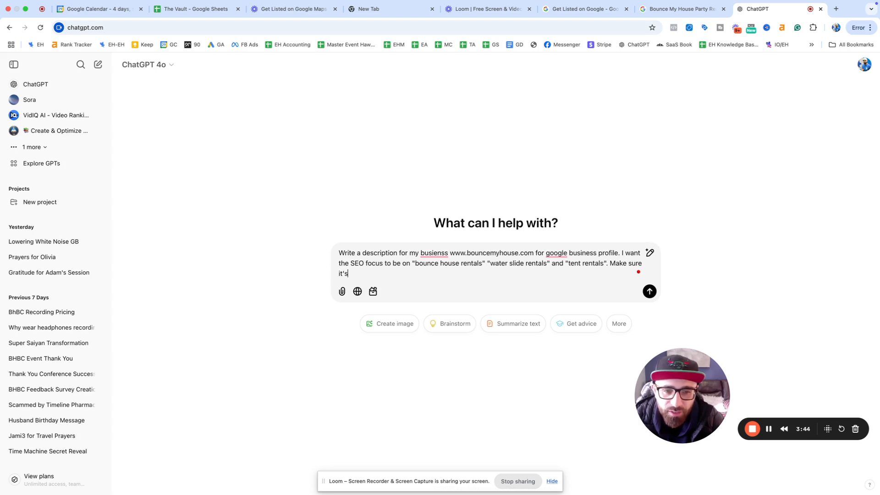
type(" 750 ")
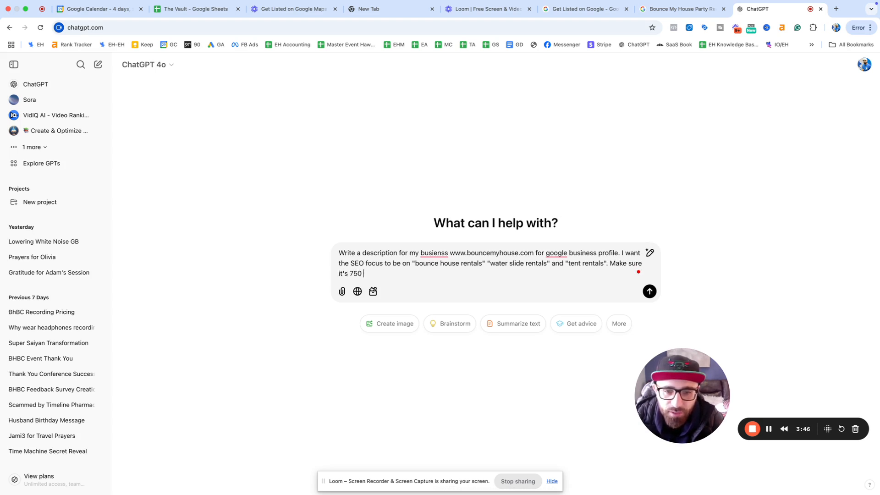
type("char")
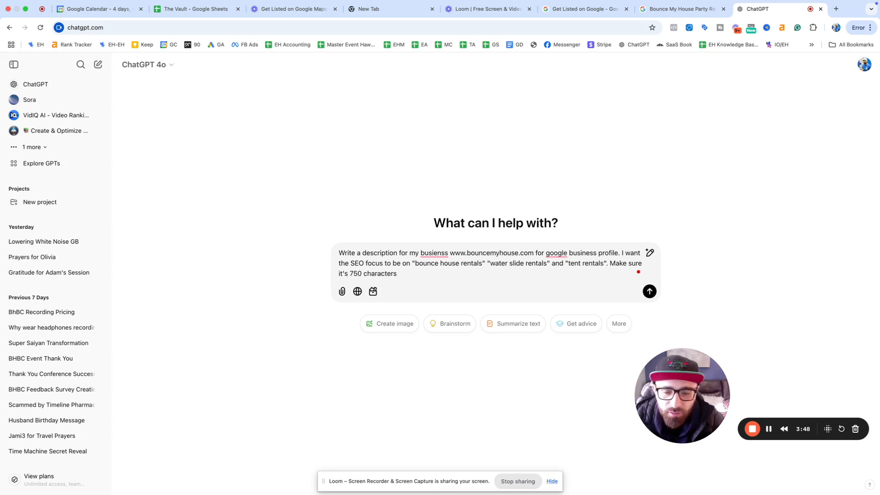
type("acters")
key("Return")
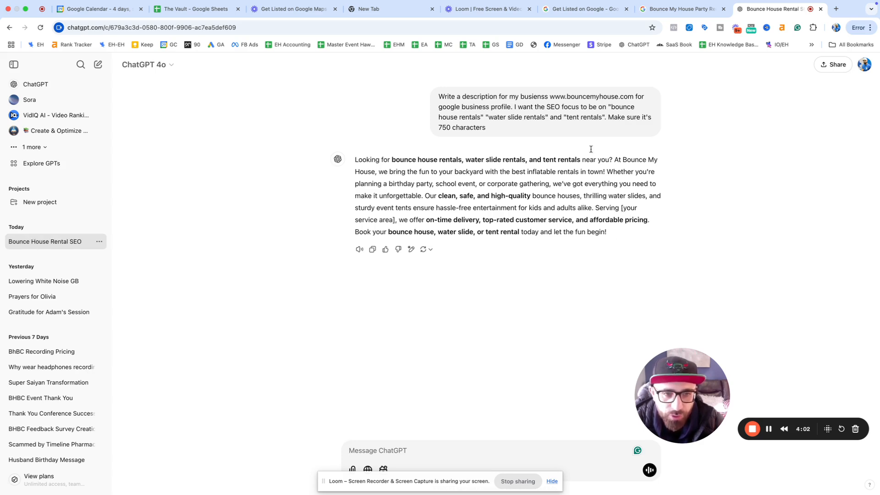
Step: Select the business description text ChatGPT generated
left_click_drag(608, 232, 362, 159)
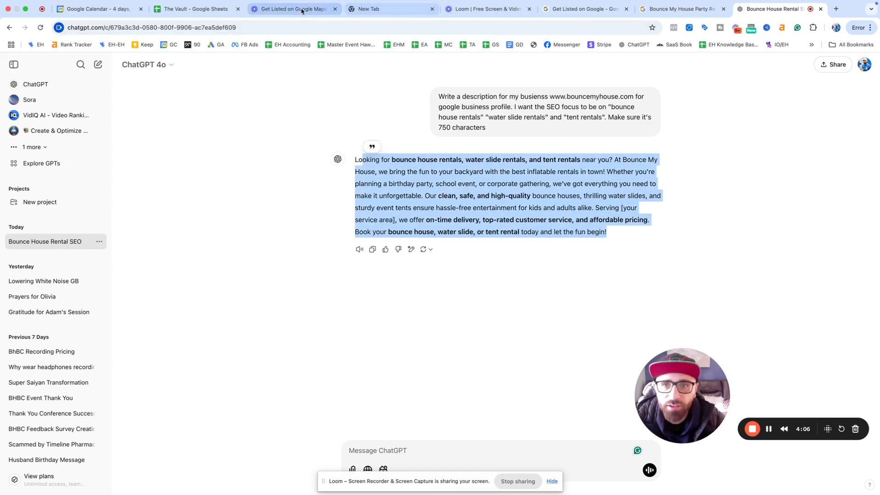
Step: Close the Get Listed on Google tab and scroll Business information to Contact information
left_click(598, 11)
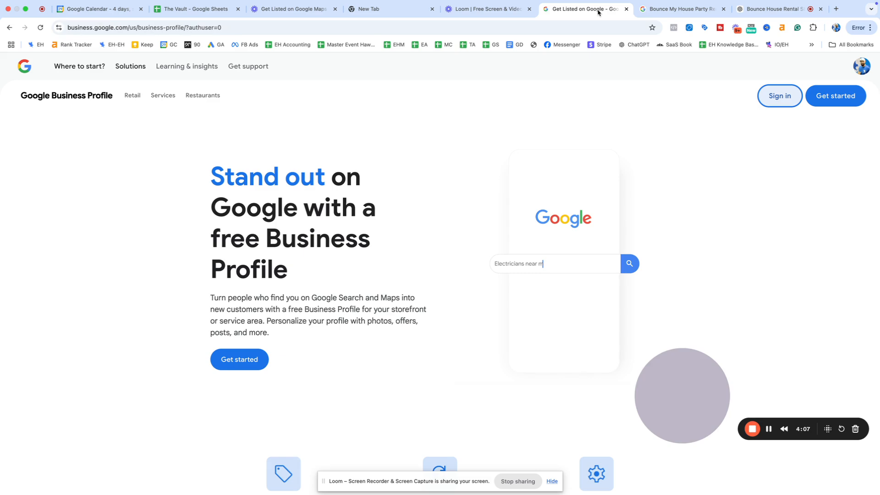
left_click(626, 9)
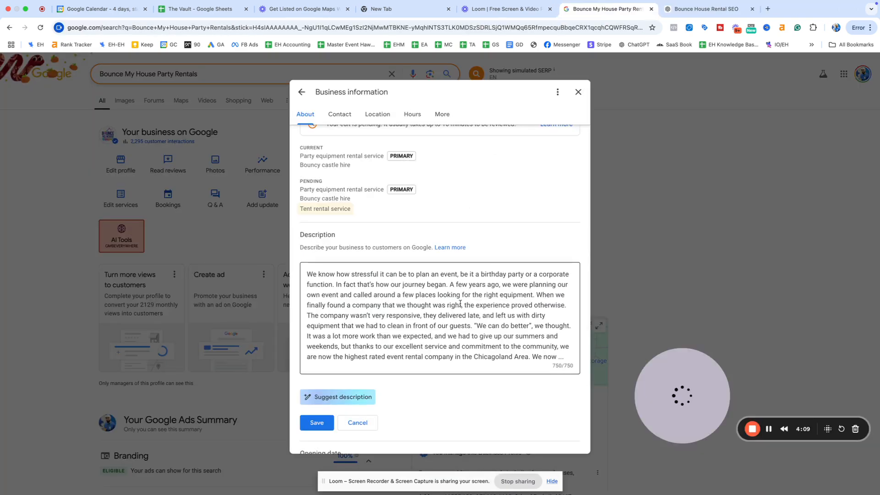
scroll(458, 306, "down", 3)
scroll(420, 226, "up", 2)
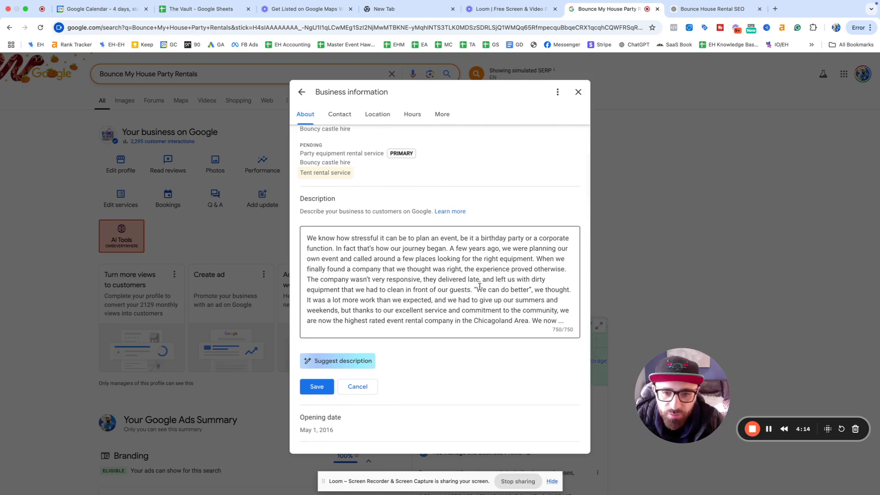
scroll(479, 287, "down", 5)
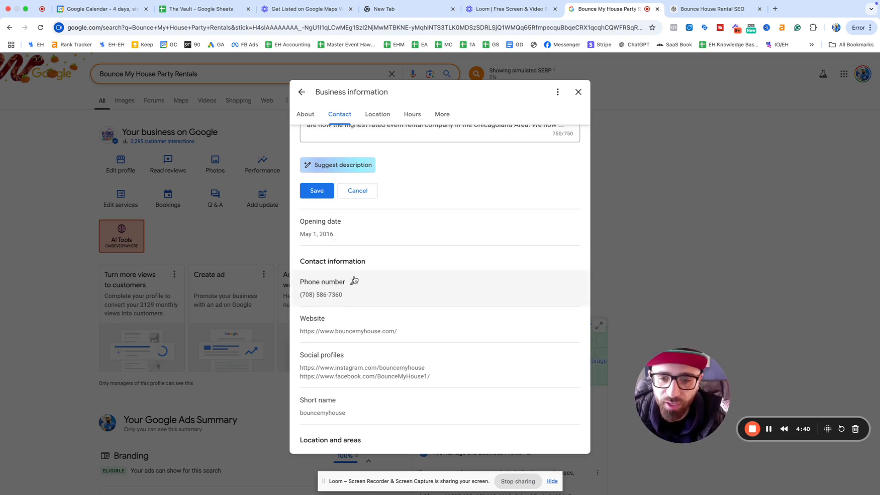
Step: Scroll to the Hours section: 9 AM–5 PM weekdays, 9 AM–1 PM weekends, holiday closures
scroll(358, 243, "down", 3)
scroll(384, 248, "down", 1)
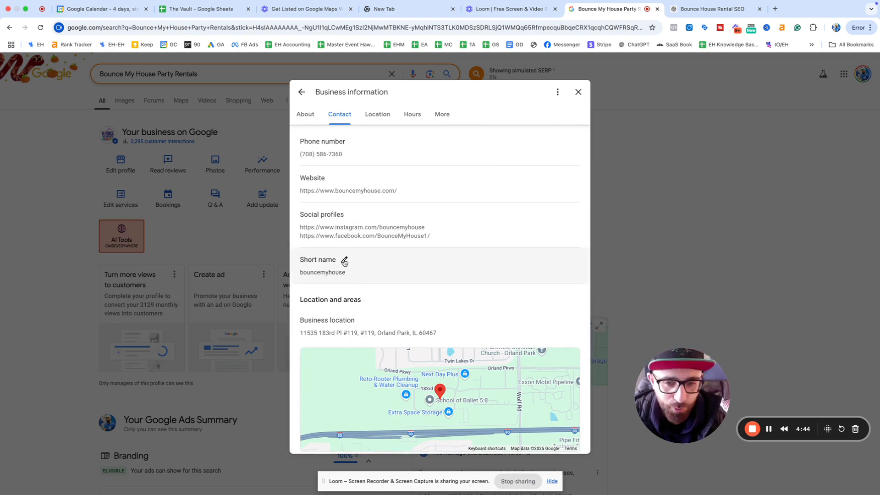
scroll(363, 269, "down", 2)
scroll(363, 269, "down", 4)
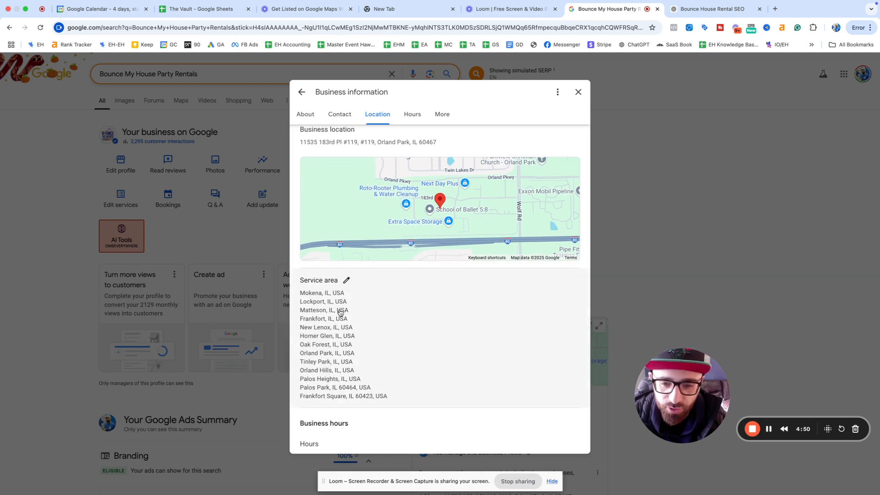
scroll(356, 413, "down", 3)
scroll(357, 413, "down", 2)
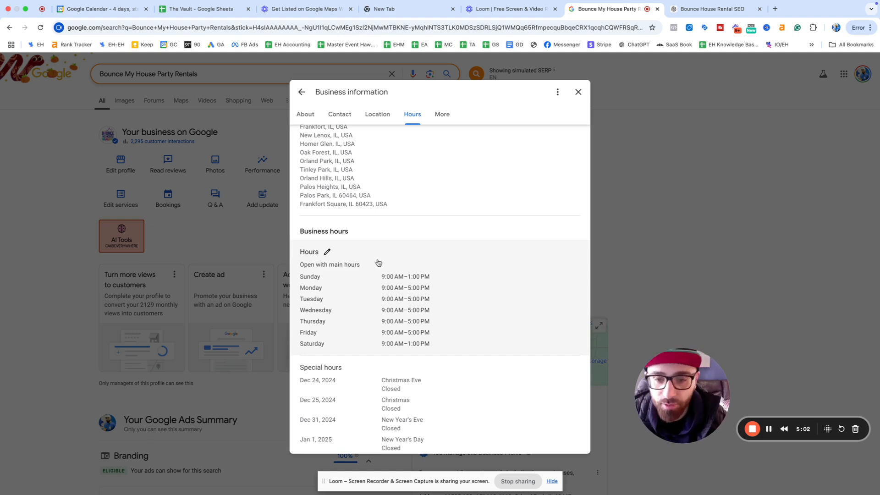
scroll(436, 299, "down", 1)
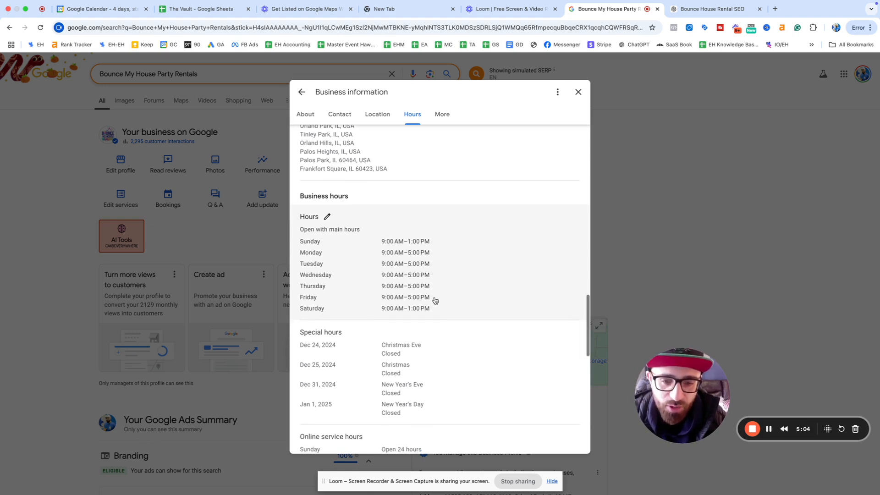
scroll(404, 275, "down", 1)
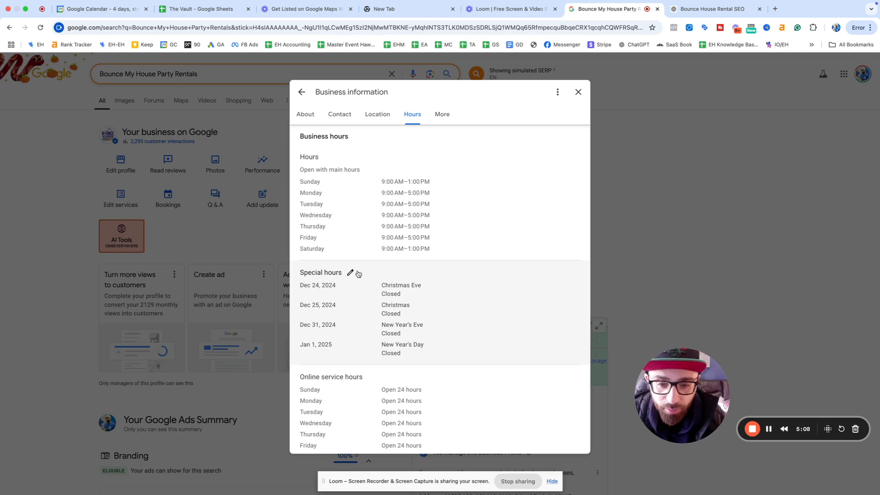
Step: Delete the three 2024 holiday closures from special hours
left_click(350, 273)
scroll(410, 302, "down", 2)
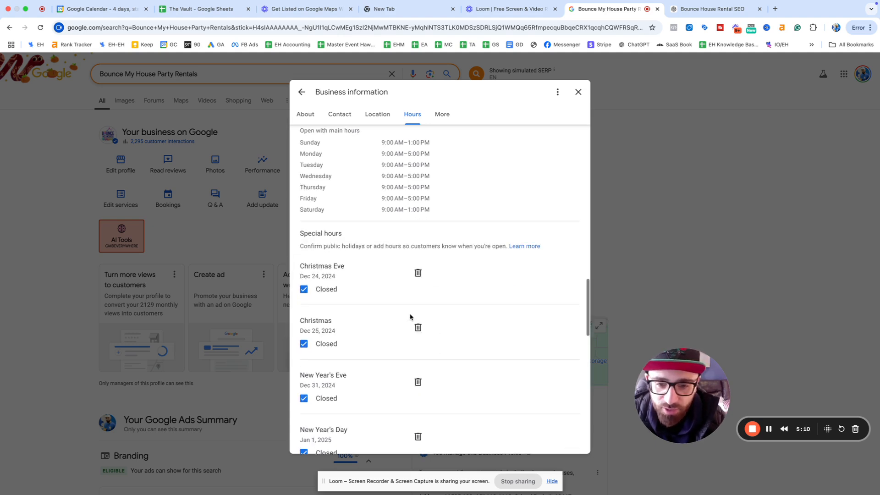
left_click(418, 260)
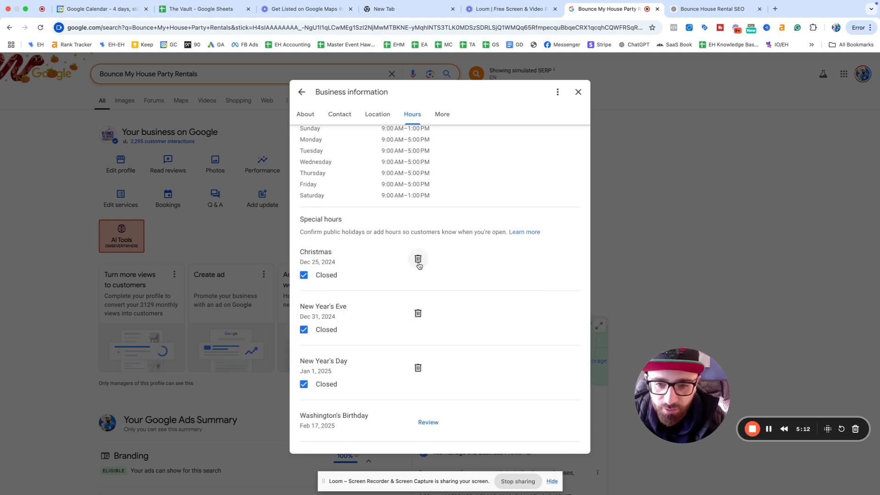
left_click(418, 260)
left_click(418, 260)
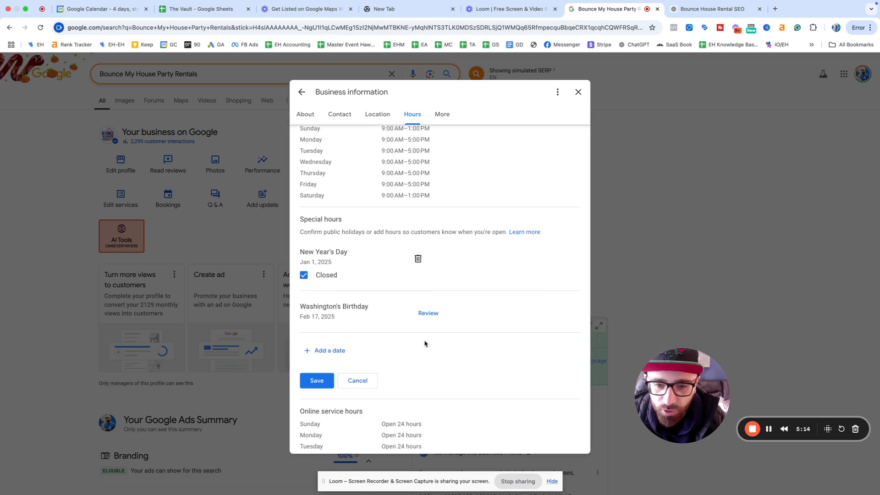
Step: Add a special-hours date and browse the calendar without choosing one, keeping the edits
left_click(330, 351)
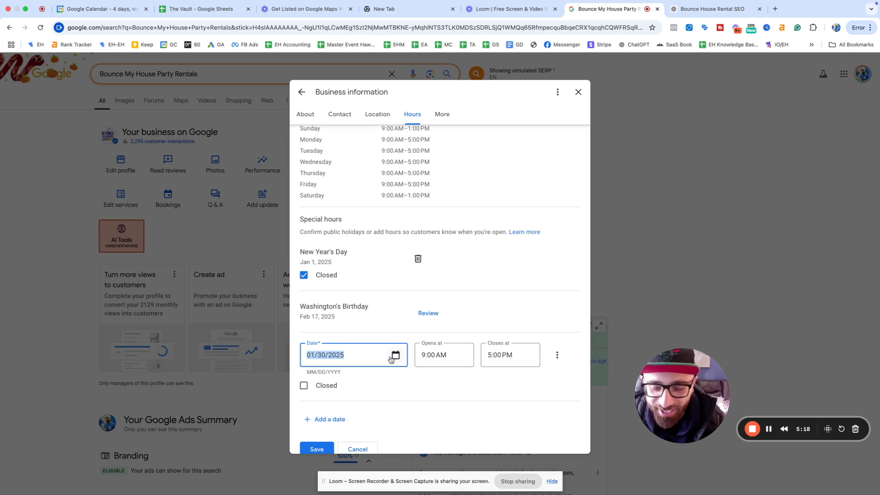
left_click(395, 356)
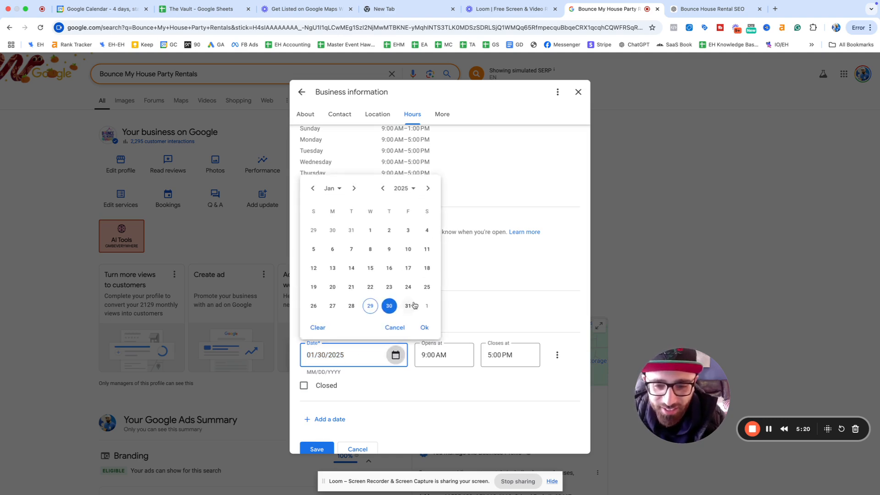
left_click(428, 187)
left_click(427, 188)
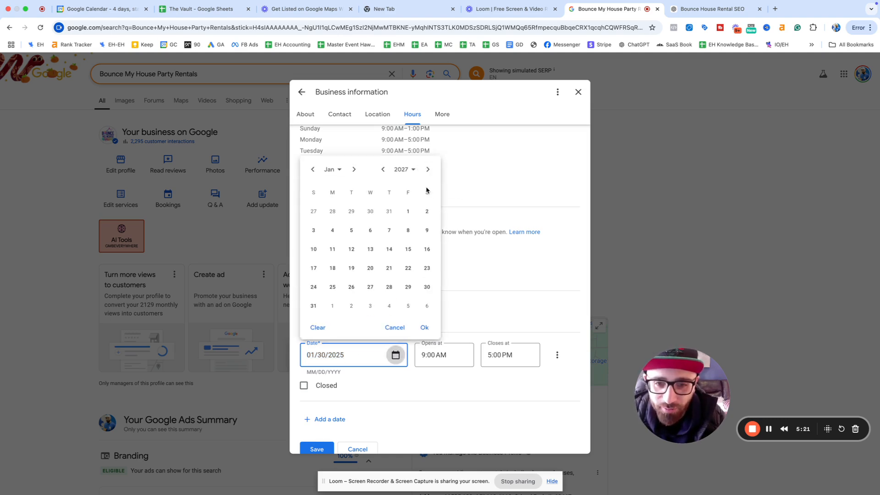
left_click(383, 169)
left_click(384, 189)
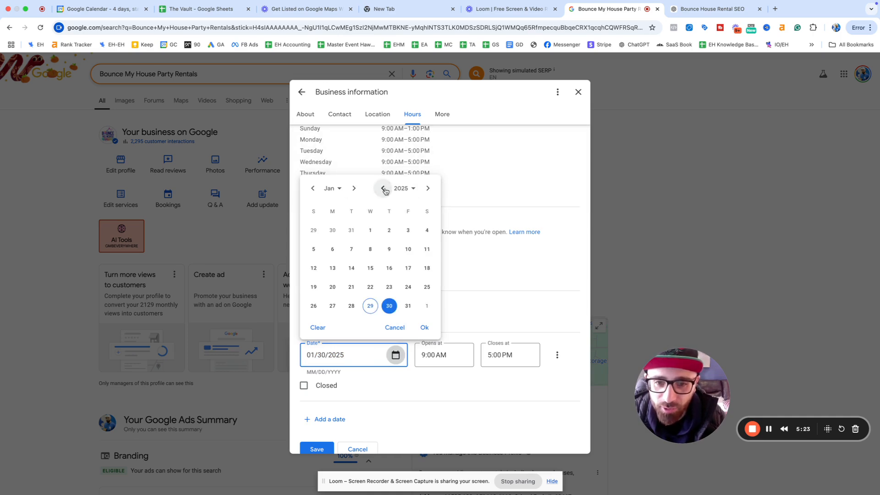
left_click(353, 188)
left_click(355, 169)
key("Escape")
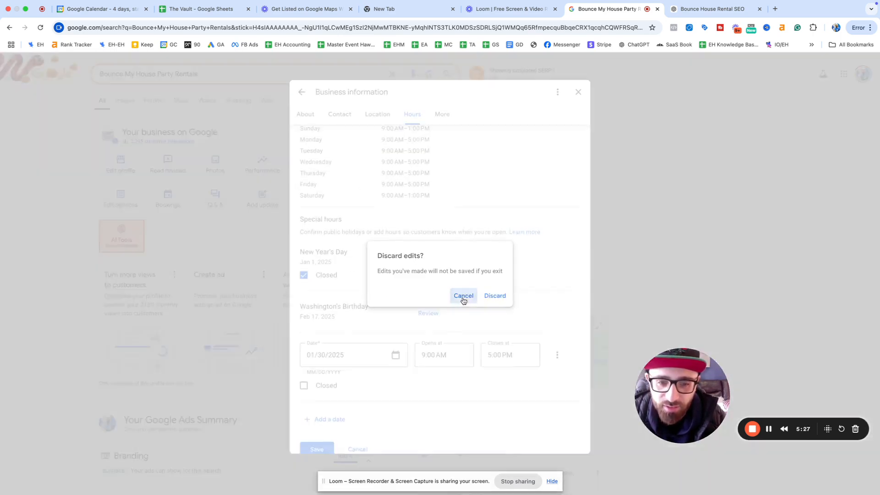
left_click(462, 297)
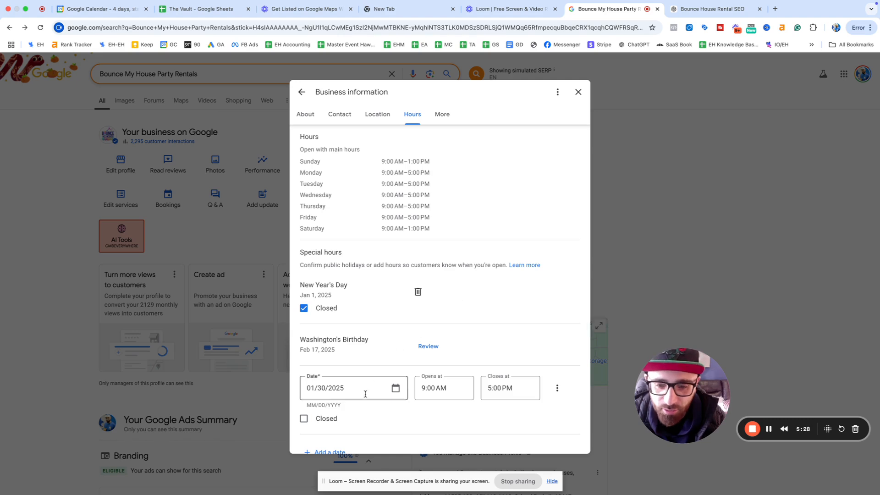
scroll(348, 398, "down", 2)
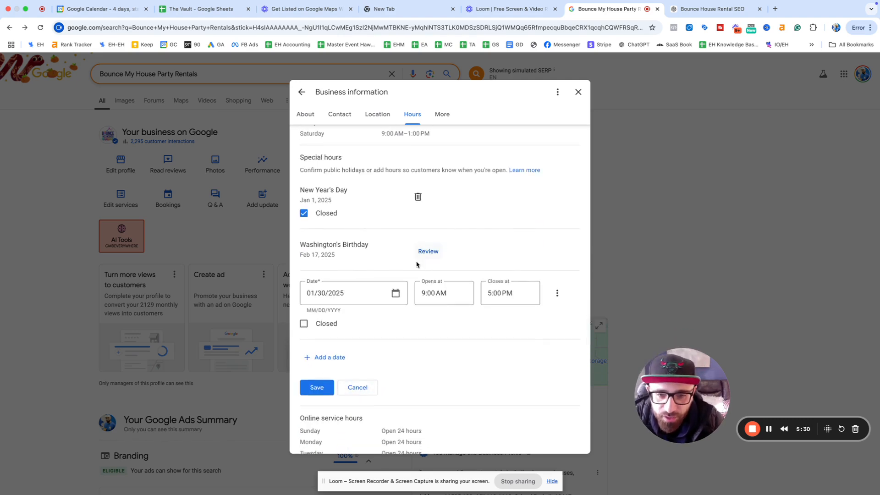
Step: Mark December 25, 2025 as closed and delete the stray 01/30/2025 entry
left_click(316, 356)
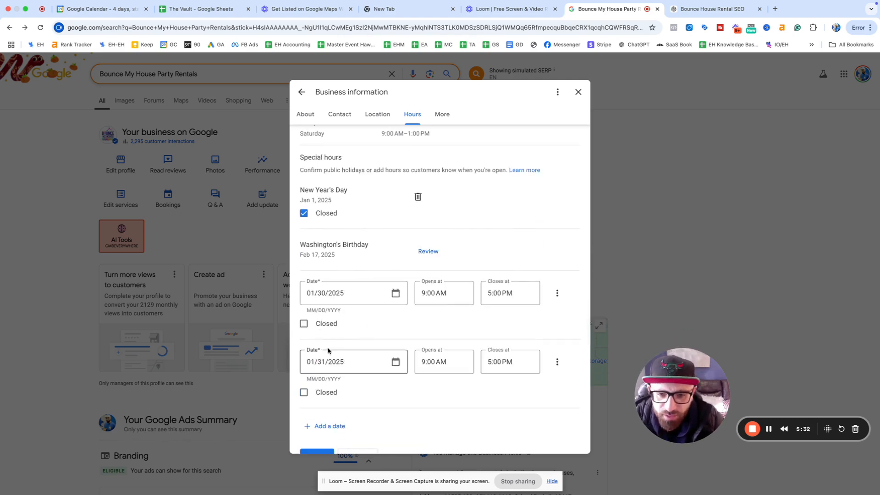
left_click_drag(320, 364, 307, 363)
left_click(313, 364)
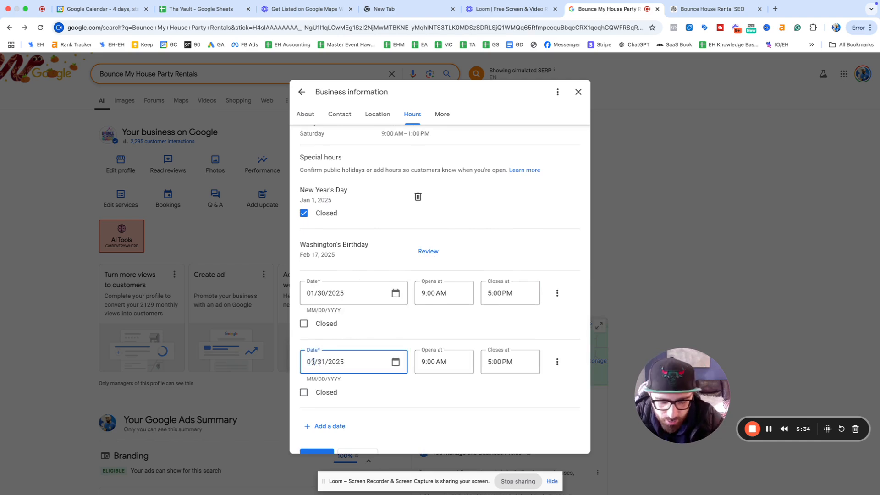
type("12/")
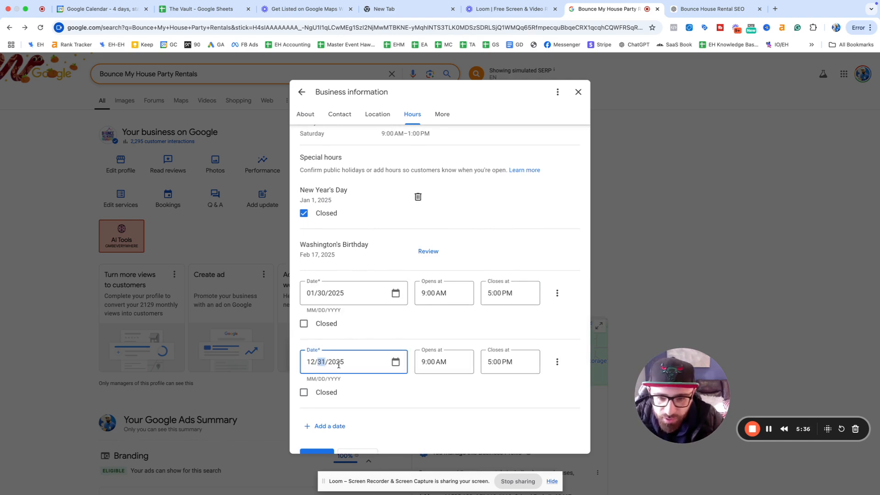
type("25")
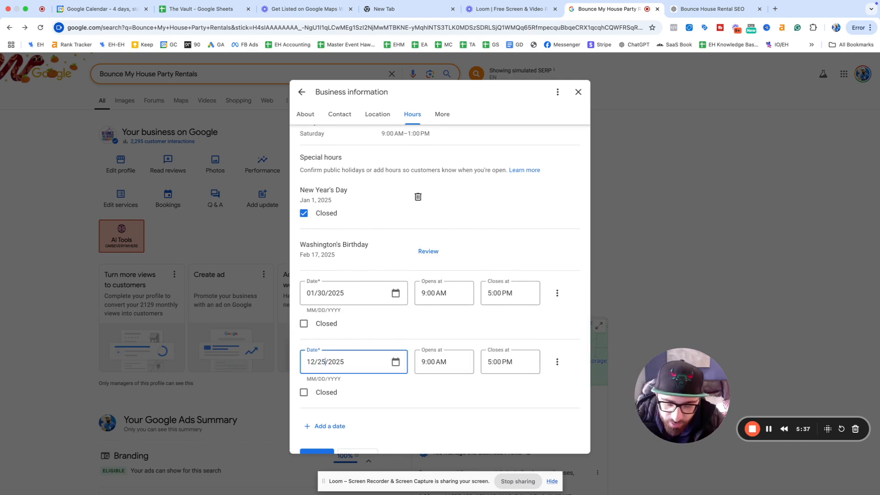
left_click(446, 362)
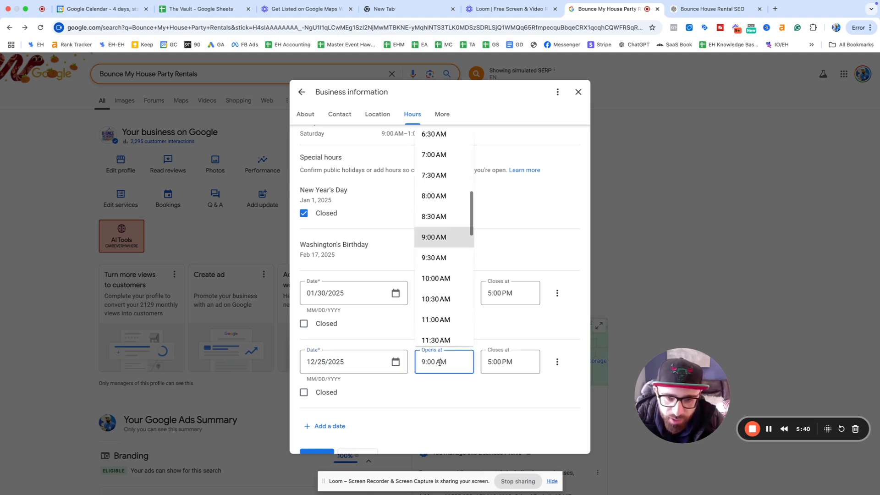
left_click(315, 392)
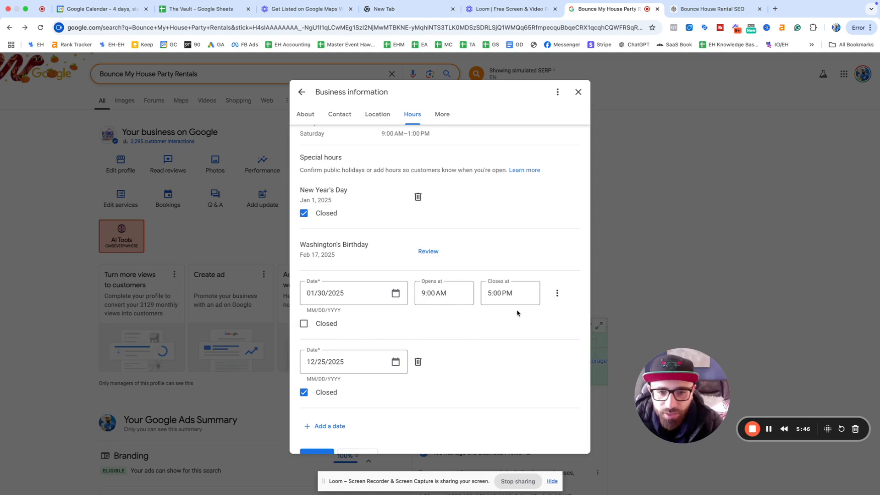
left_click(557, 292)
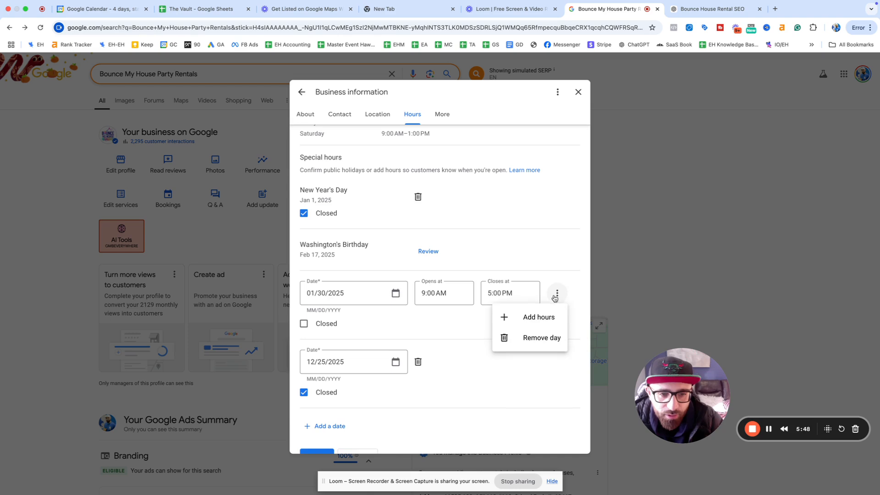
left_click(533, 338)
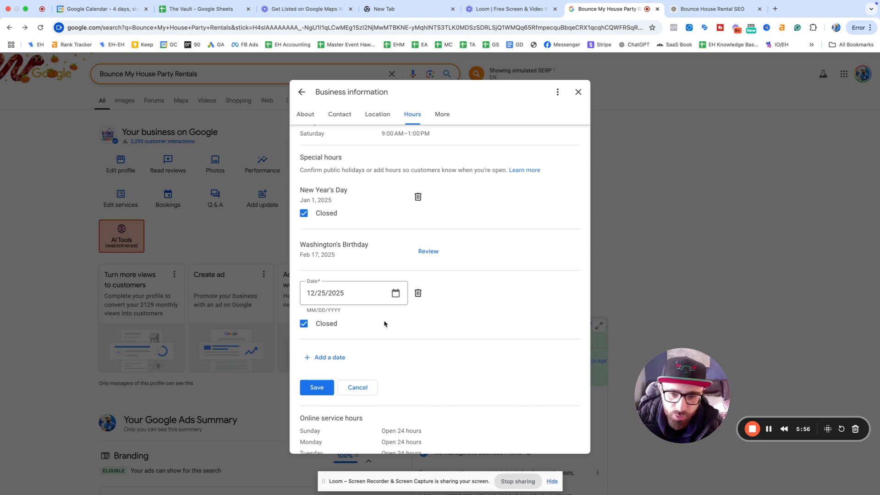
Step: Add December 24, 2025 as a closed special-hours date
left_click(327, 356)
left_click(323, 361)
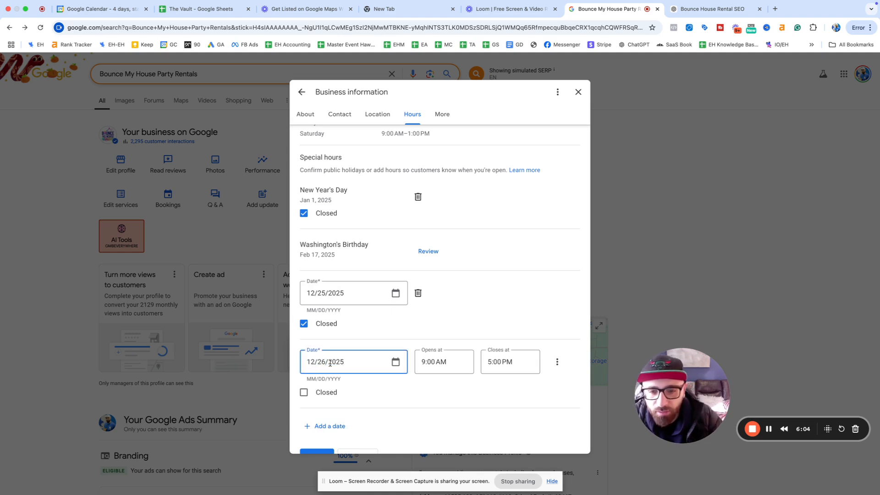
key("BackSpace")
key("BackSpace")
key("BackSpace")
type("2")
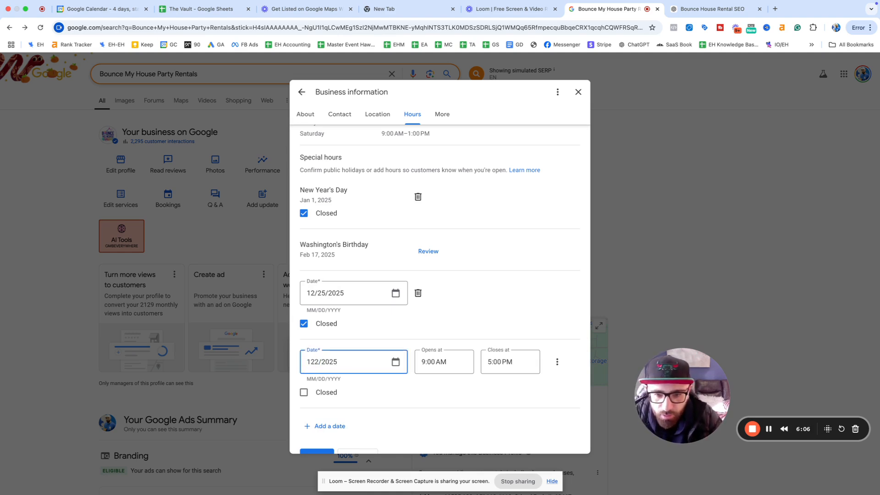
key("BackSpace")
type("/24")
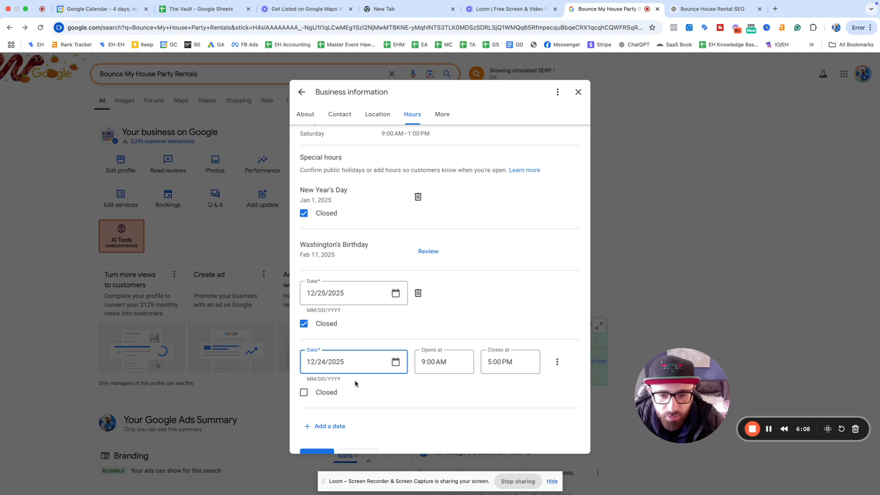
left_click(333, 394)
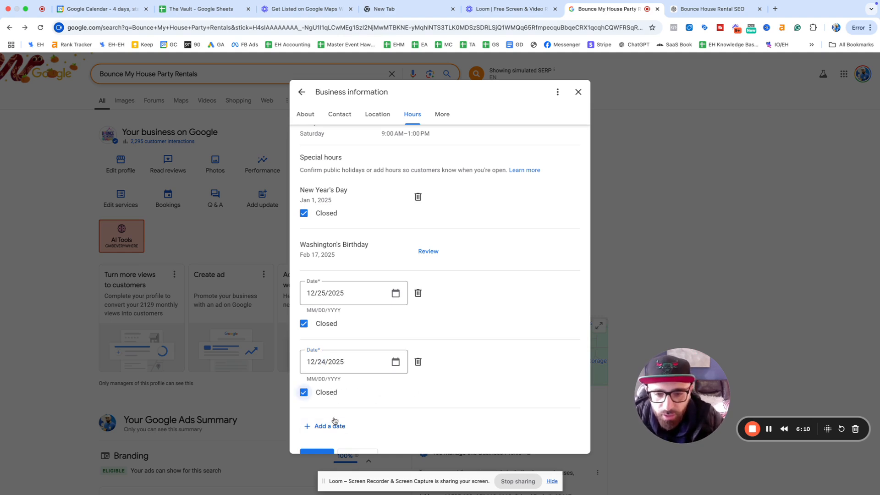
Step: Add January 1, 2026 as a closed special-hours date
left_click(326, 426)
triple_click(320, 416)
left_click(312, 417)
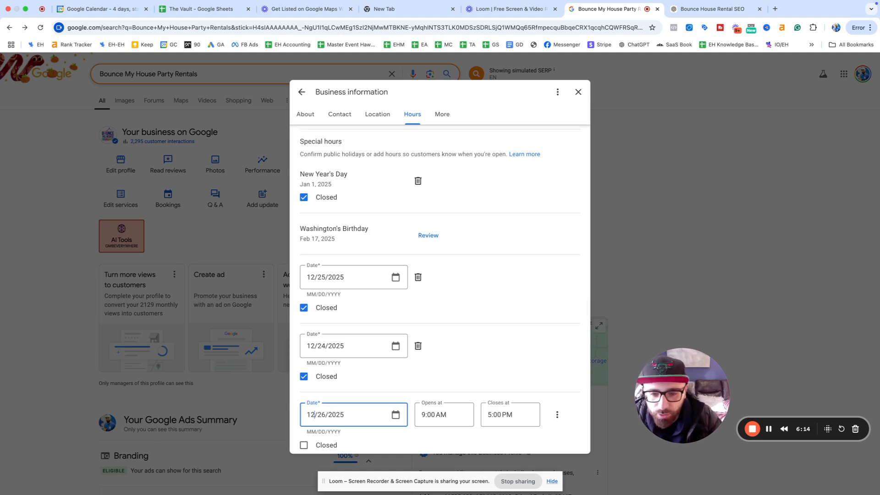
key("BackSpace")
key("BackSpace")
key("BackSpace")
type("1")
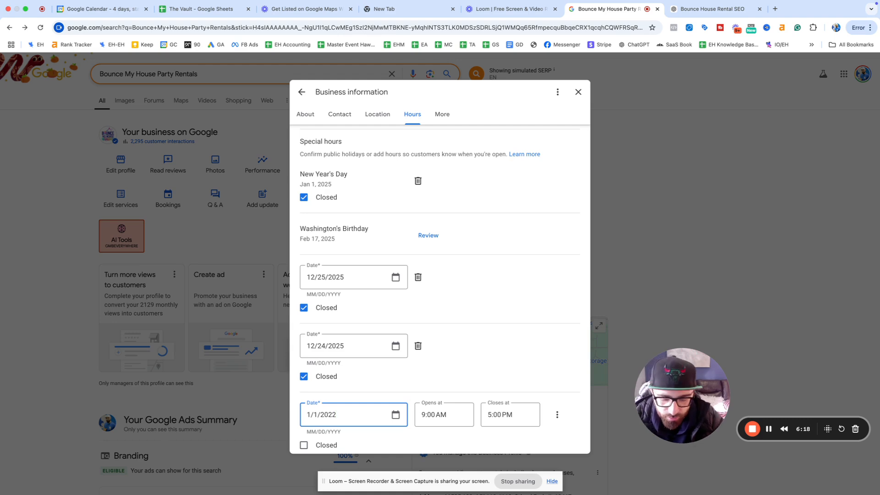
left_click(328, 445)
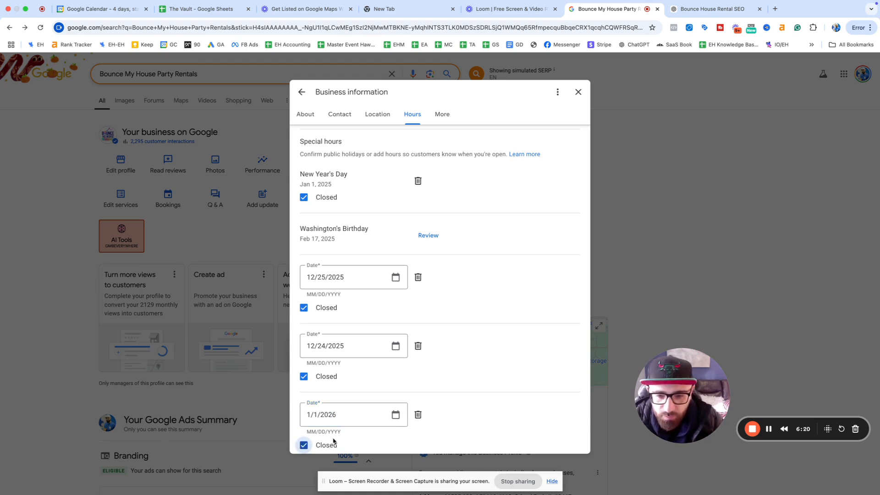
scroll(405, 316, "down", 2)
scroll(409, 320, "up", 2)
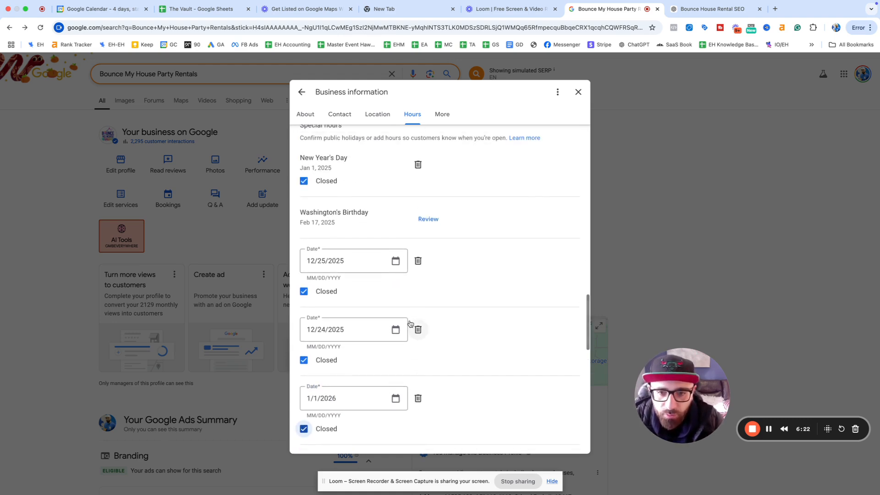
scroll(410, 323, "down", 4)
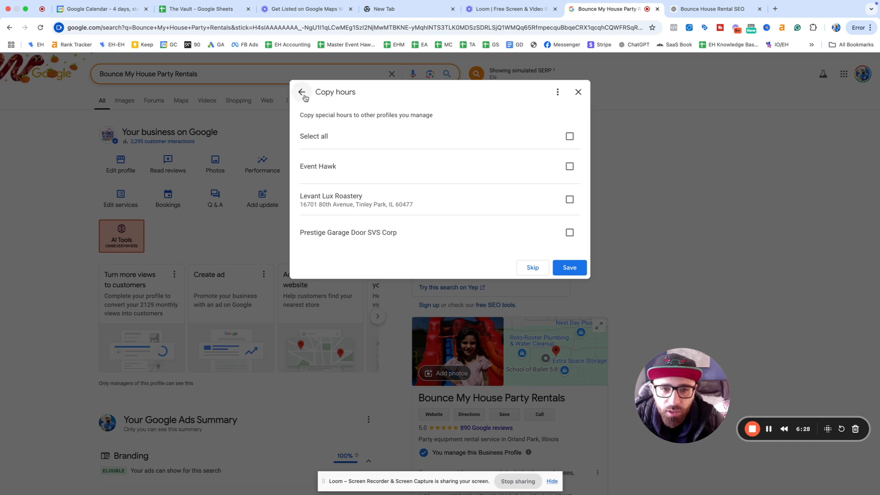
left_click(533, 267)
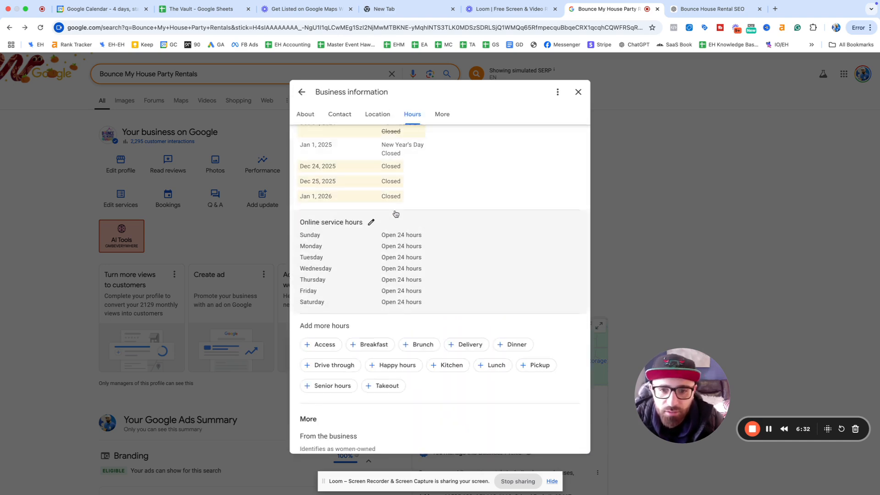
scroll(397, 215, "down", 1)
scroll(430, 237, "down", 2)
scroll(431, 237, "up", 5)
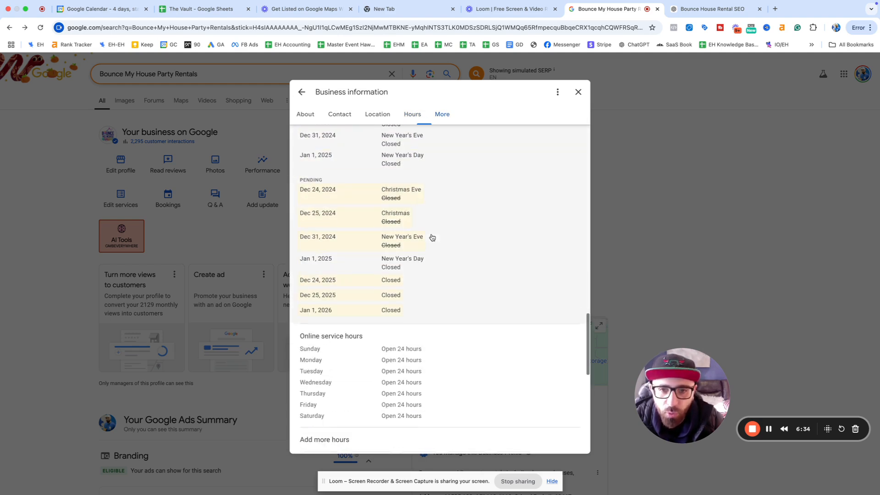
scroll(391, 308, "up", 1)
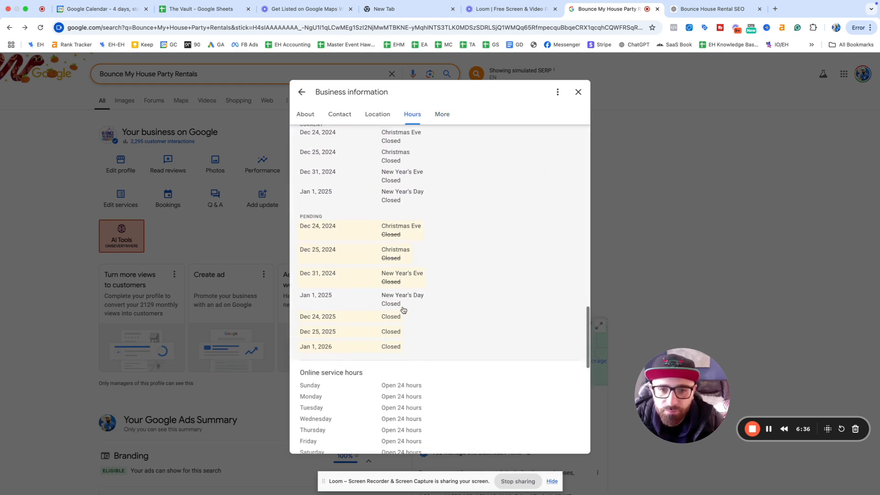
scroll(403, 310, "up", 1)
scroll(403, 308, "down", 5)
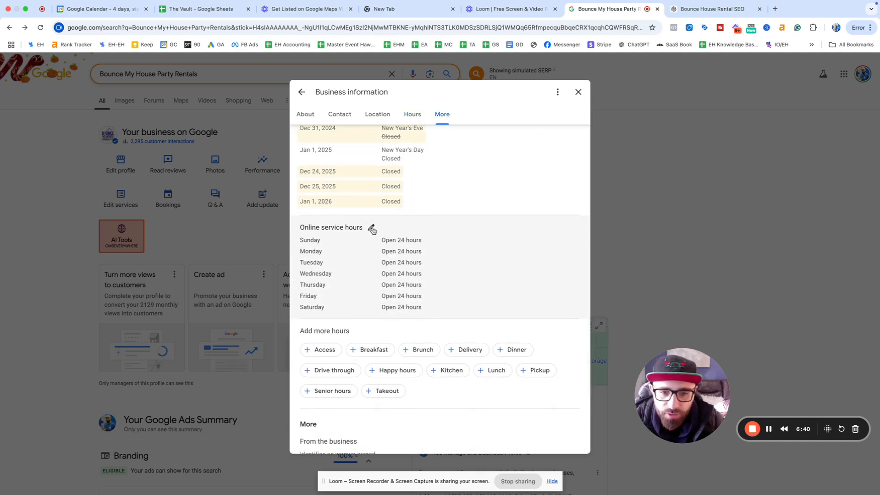
left_click(371, 229)
scroll(410, 286, "down", 1)
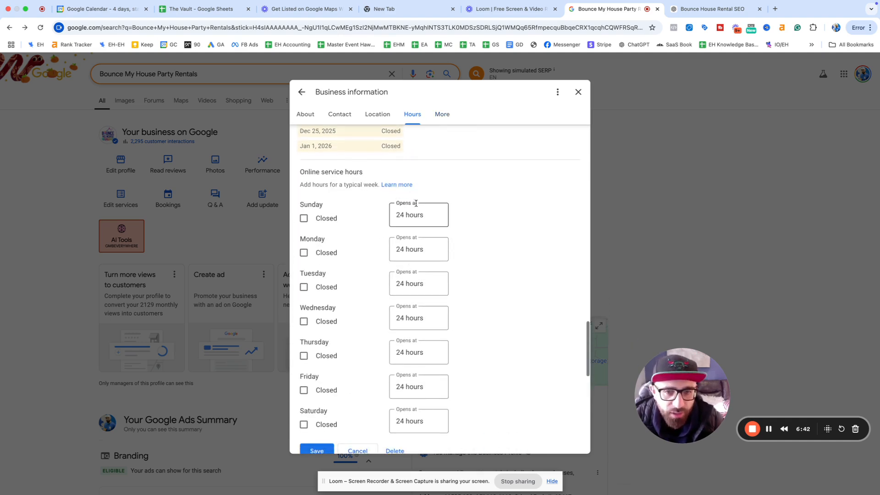
scroll(430, 277, "down", 4)
left_click(359, 258)
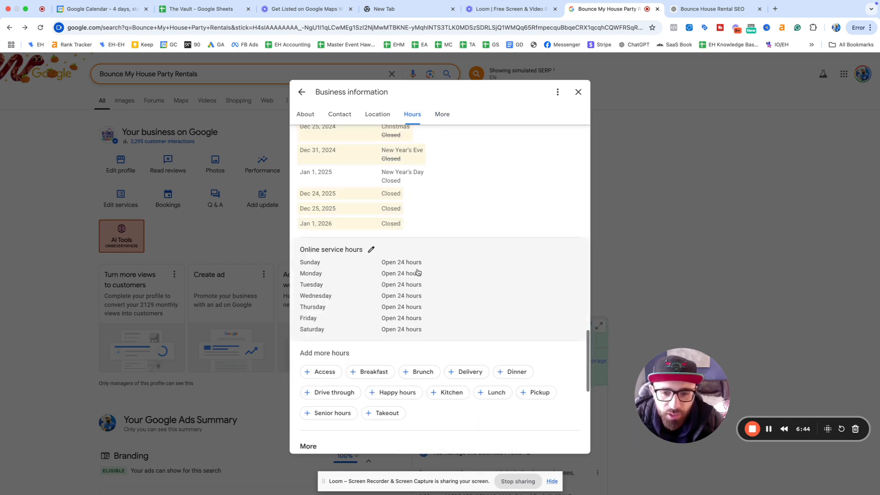
scroll(357, 274, "down", 3)
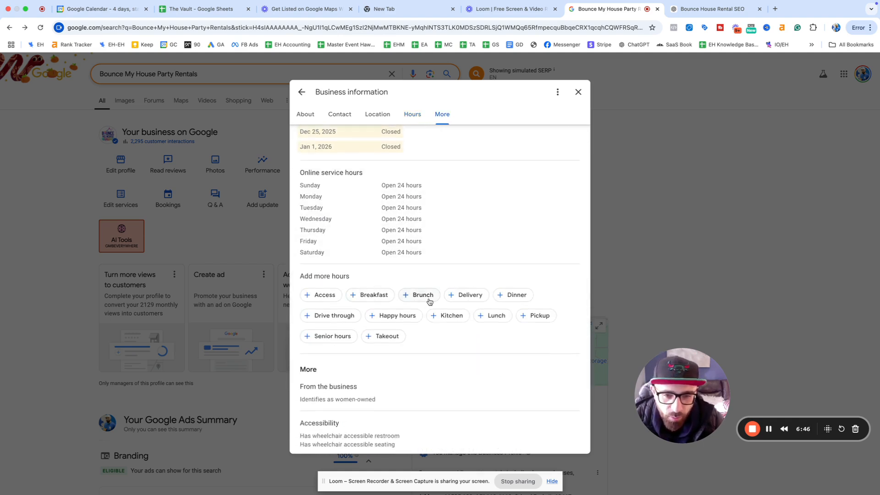
Step: Scroll to the attributes and close the women-owned attribute editor without saving
scroll(369, 320, "down", 3)
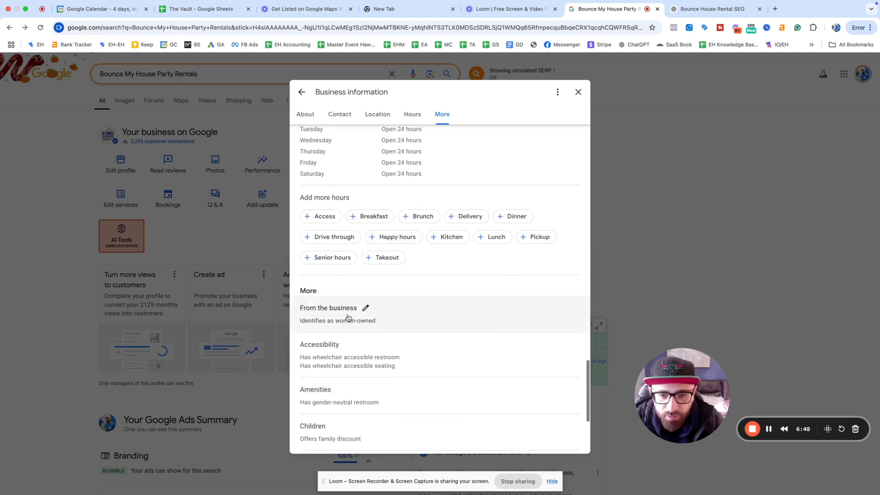
scroll(347, 317, "down", 1)
scroll(371, 273, "down", 5)
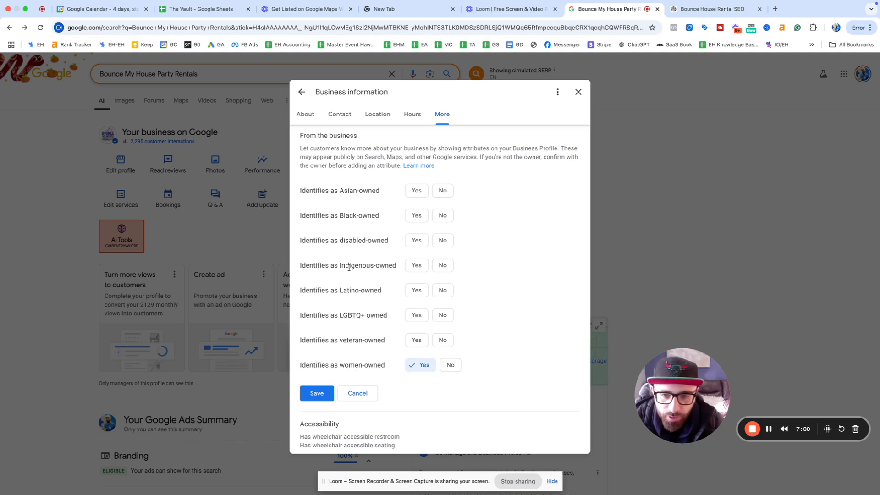
left_click(358, 394)
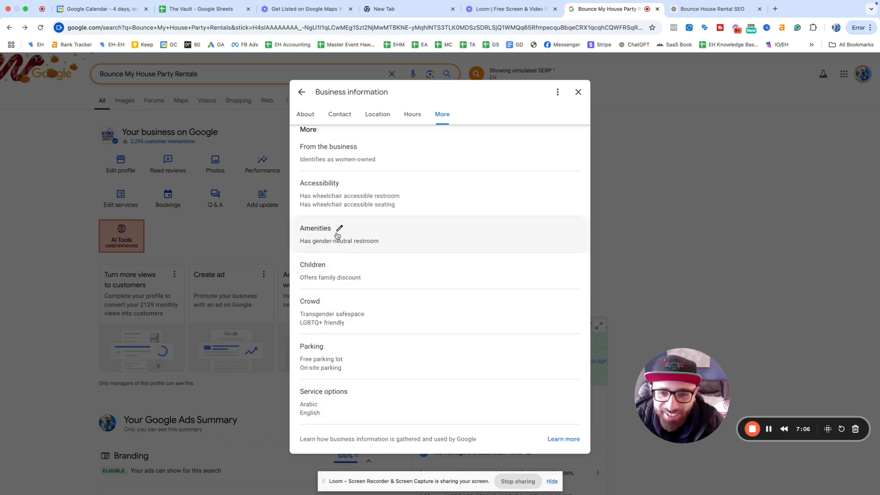
Step: Leave the Accessibility and Amenities attributes unchanged and open the Children attributes
left_click(349, 187)
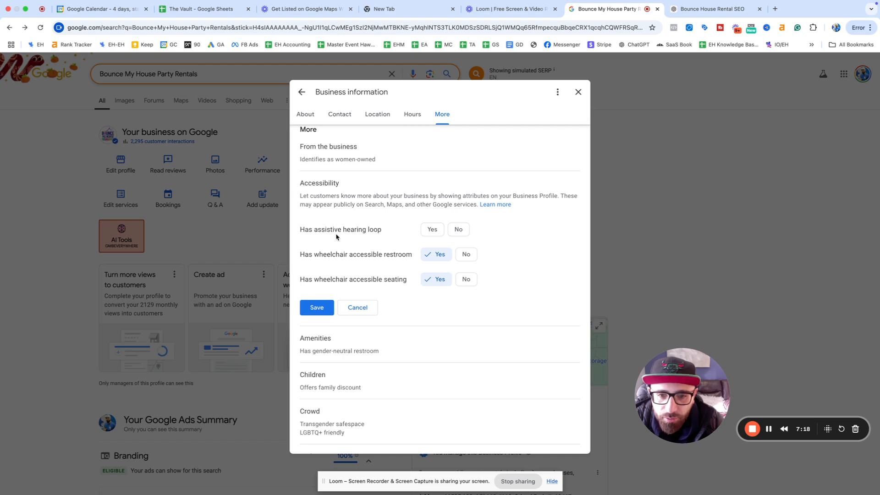
left_click(365, 312)
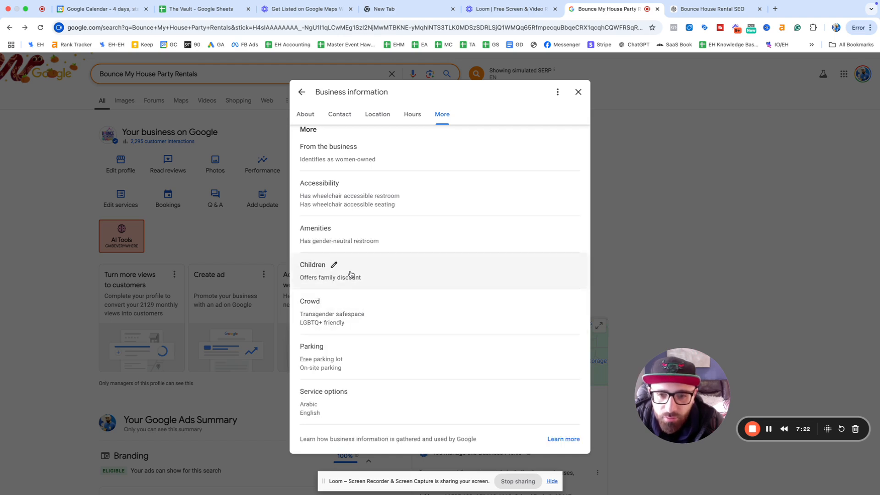
left_click(342, 229)
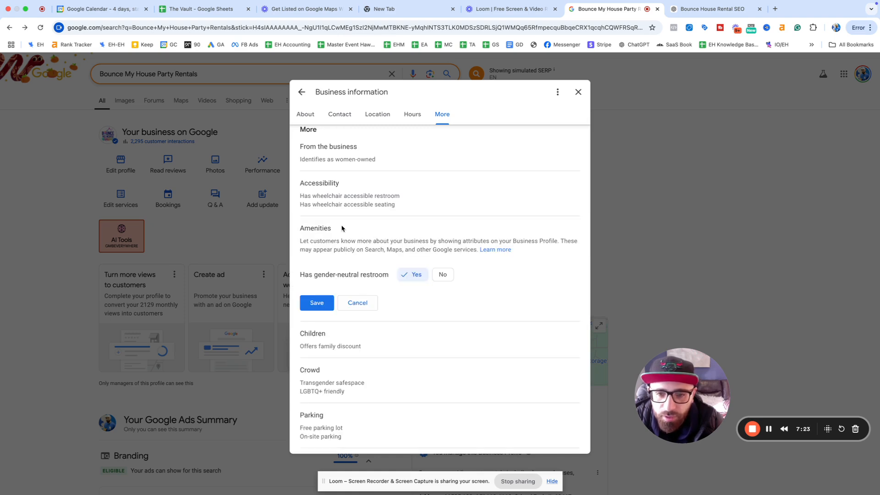
left_click(373, 303)
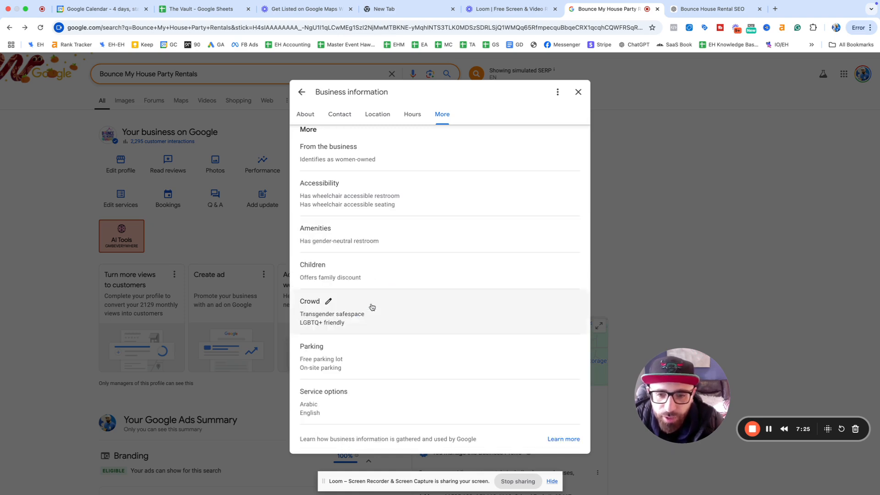
left_click(336, 265)
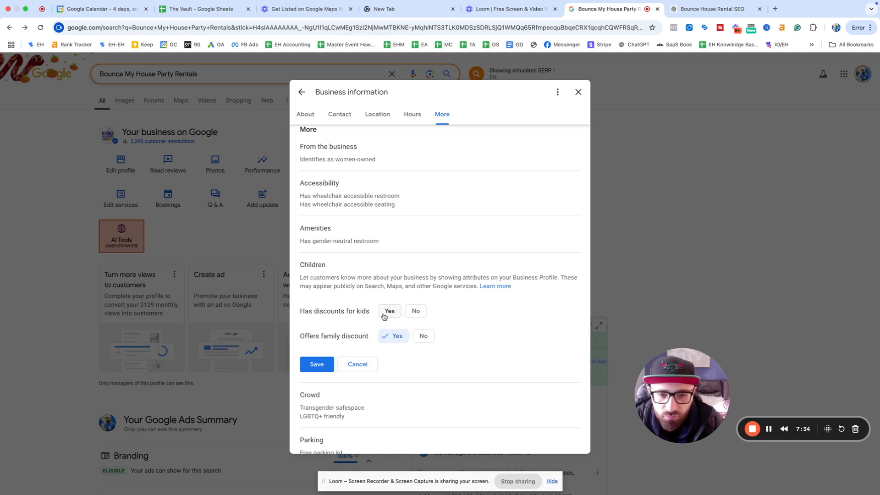
Step: Cancel the Children, Crowd and Parking attribute editors without changing anything
left_click(354, 366)
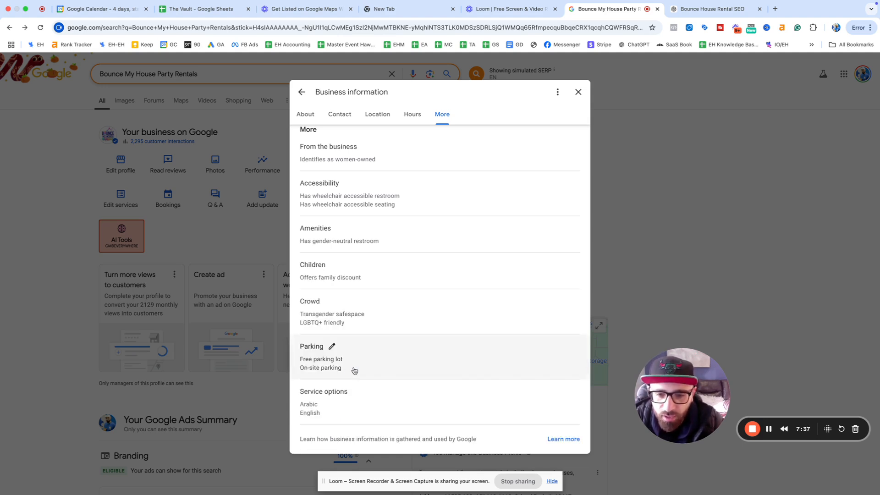
left_click(328, 301)
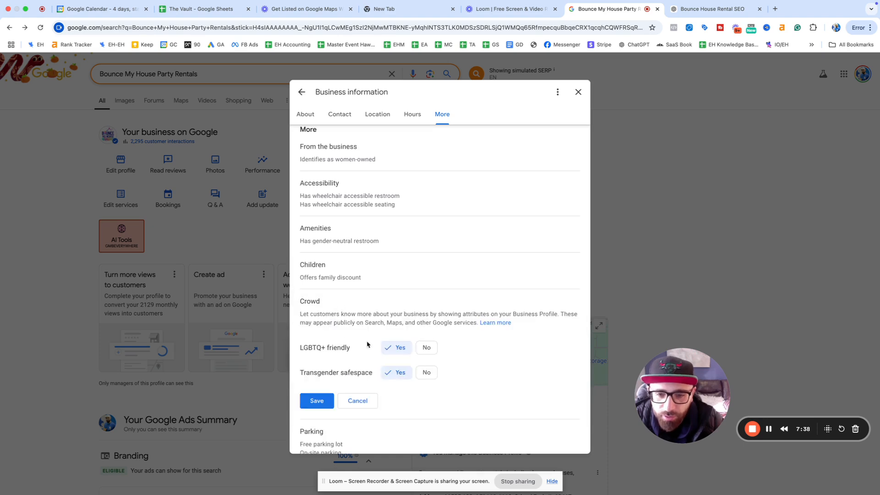
left_click(359, 401)
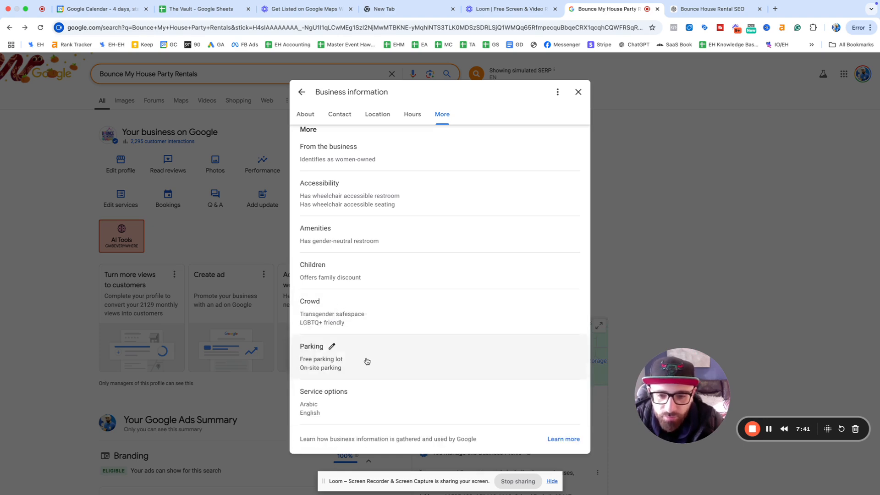
left_click(334, 347)
scroll(367, 357, "down", 2)
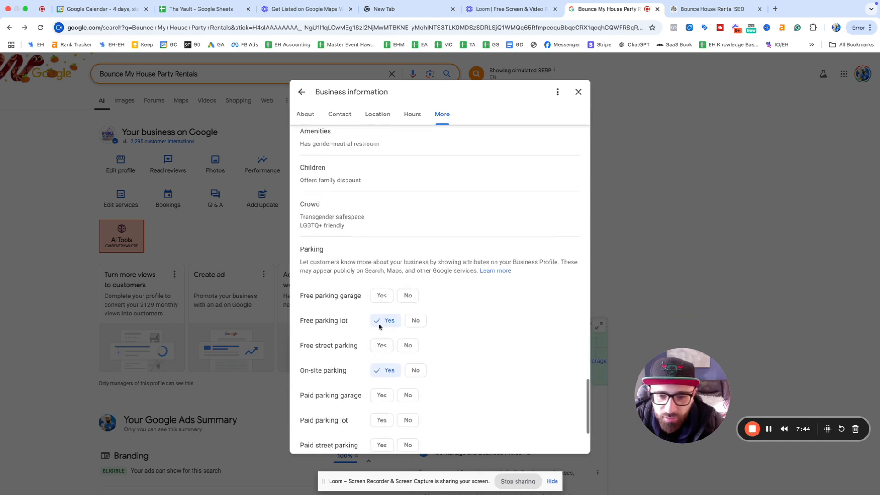
scroll(384, 296, "down", 2)
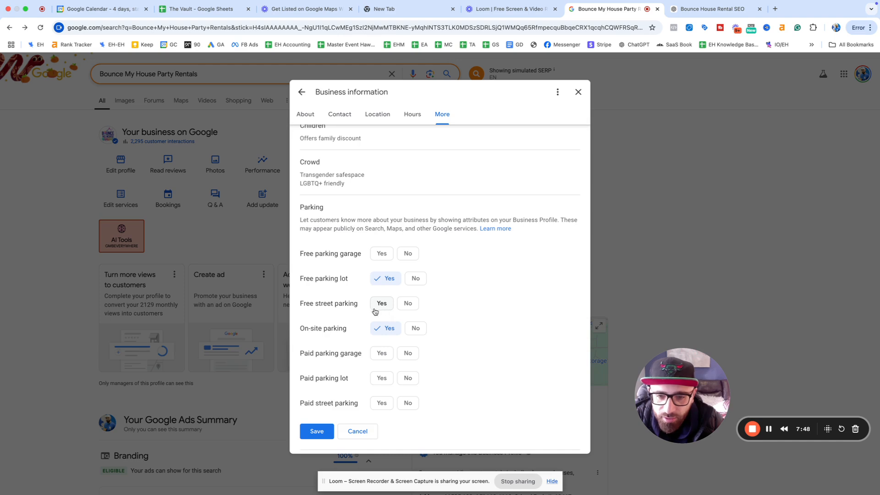
scroll(375, 312, "down", 2)
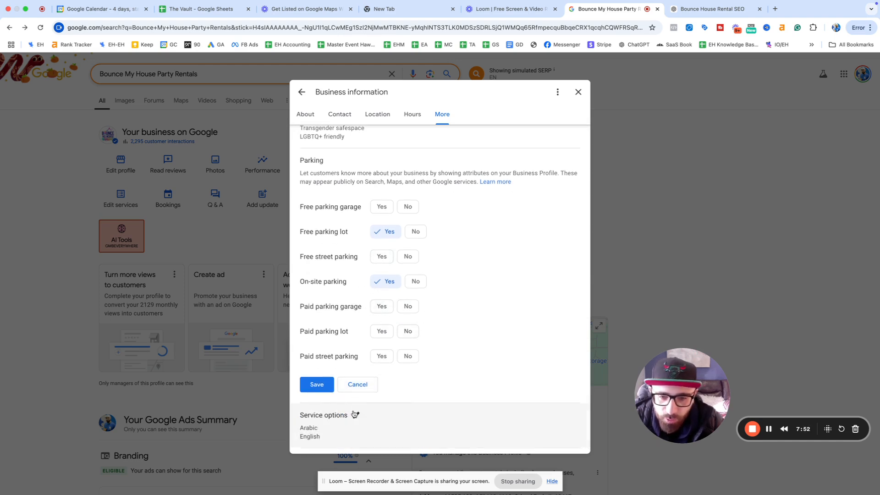
left_click(360, 388)
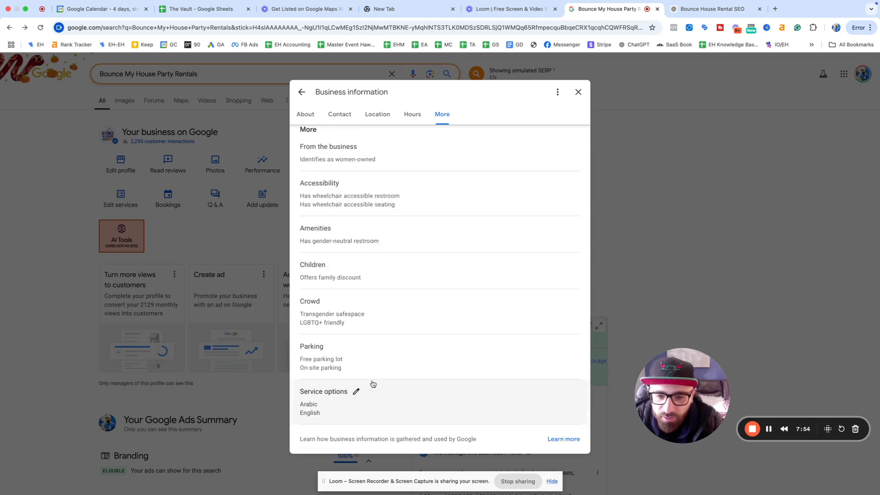
Step: Review the Arabic and English language-assistance options unchanged and scroll back to About
left_click(359, 401)
scroll(359, 404, "down", 5)
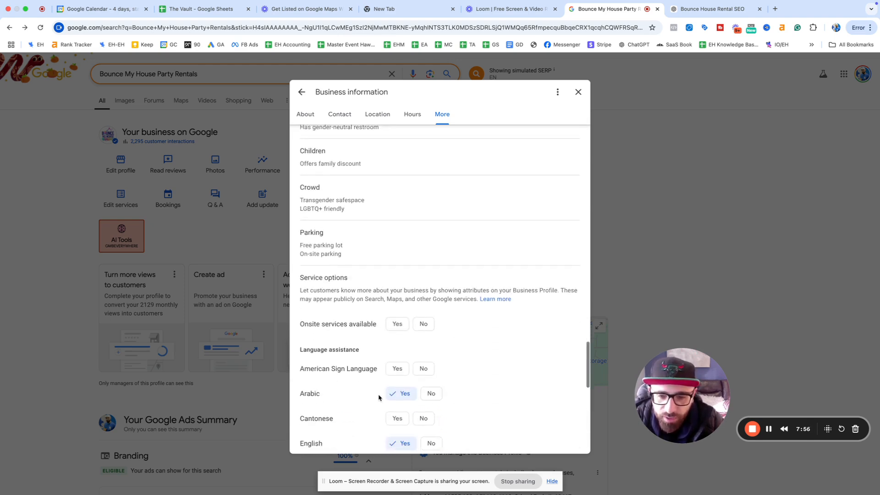
scroll(384, 394, "down", 3)
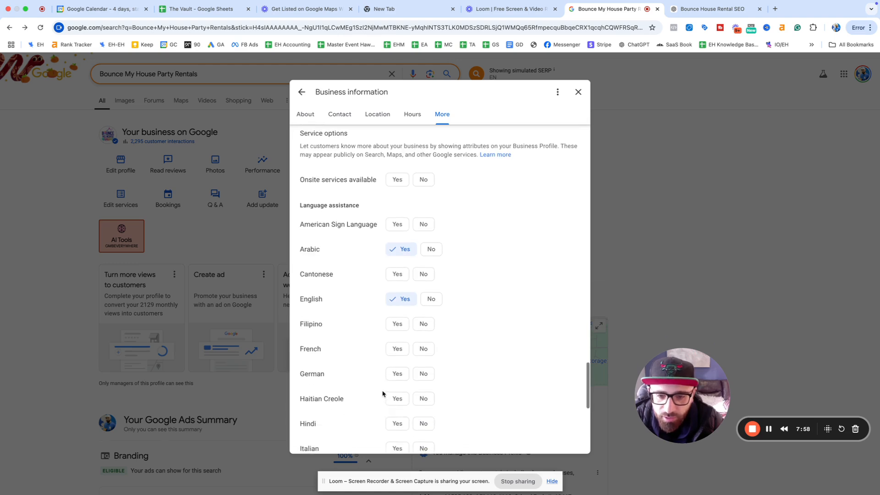
scroll(384, 389, "up", 3)
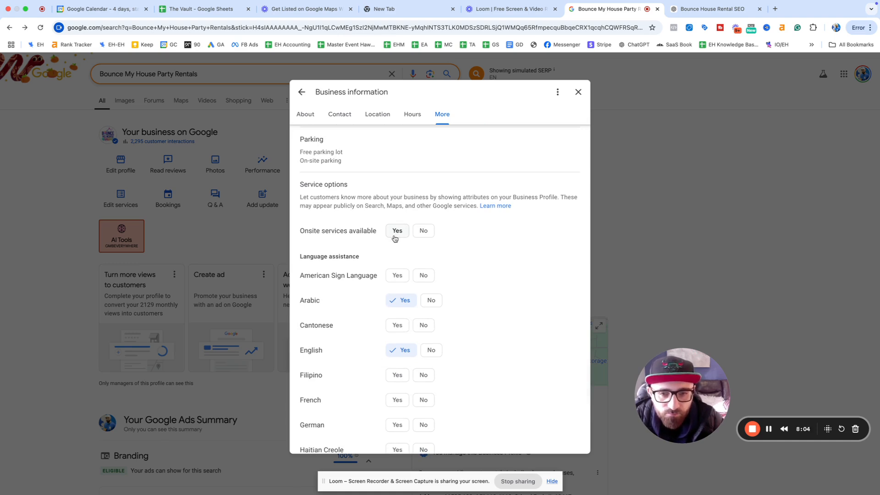
scroll(406, 275, "down", 8)
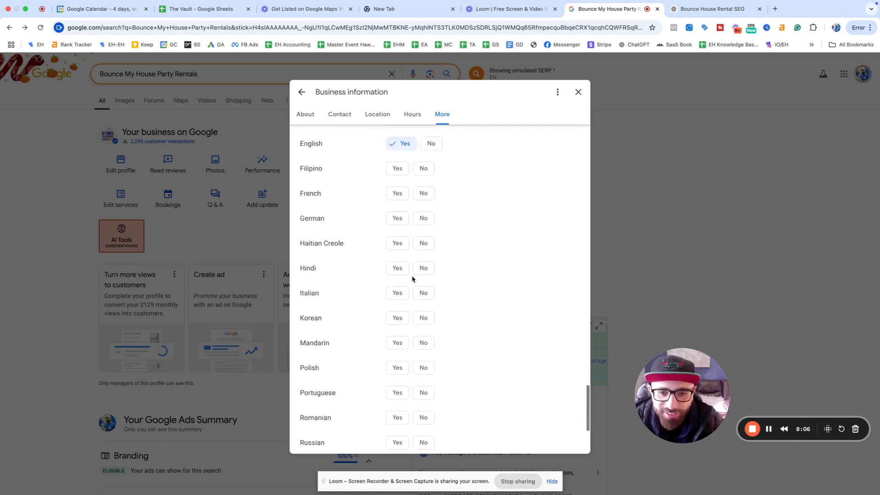
left_click(357, 406)
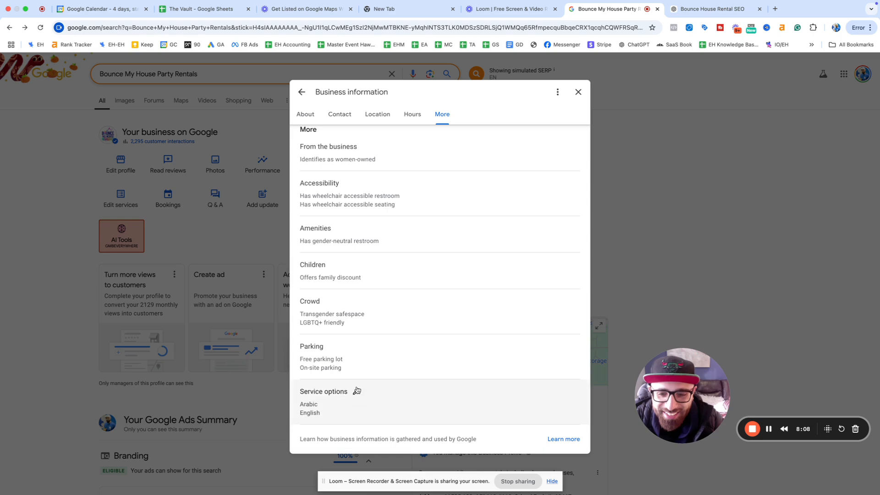
scroll(509, 408, "up", 5)
scroll(472, 275, "up", 6)
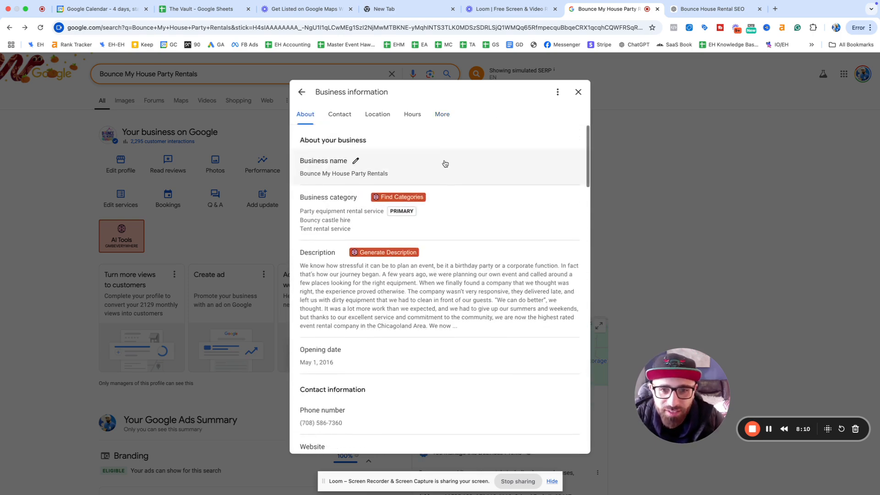
Step: Look over the Business information dialog, then close it to reach the profile panel
scroll(417, 158, "down", 15)
scroll(422, 181, "down", 10)
scroll(422, 180, "up", 1)
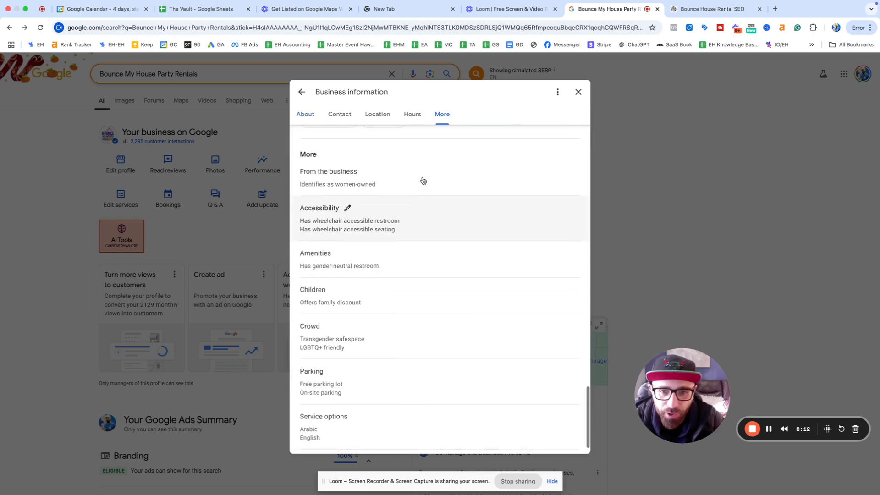
scroll(423, 180, "down", 1)
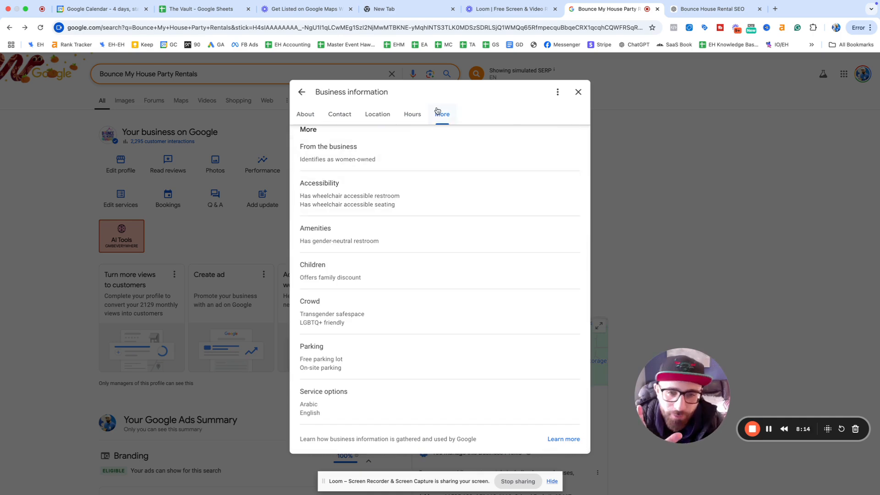
scroll(430, 209, "up", 5)
scroll(430, 213, "up", 10)
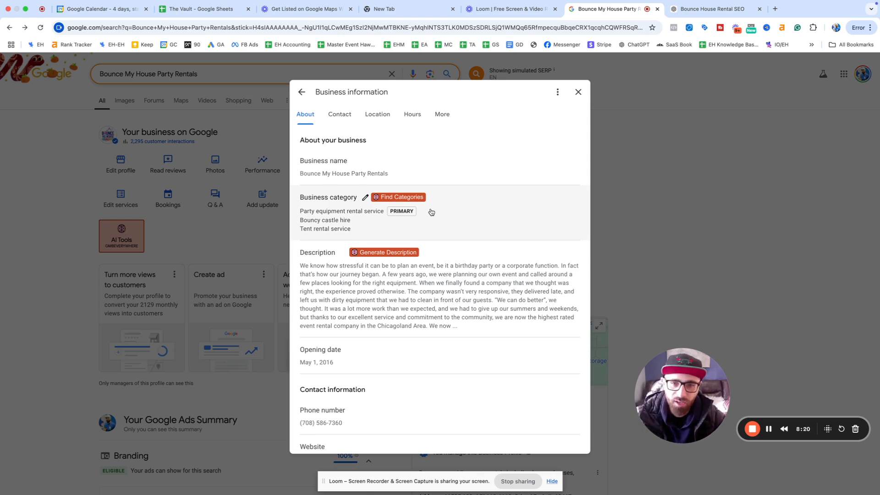
scroll(393, 305, "down", 2)
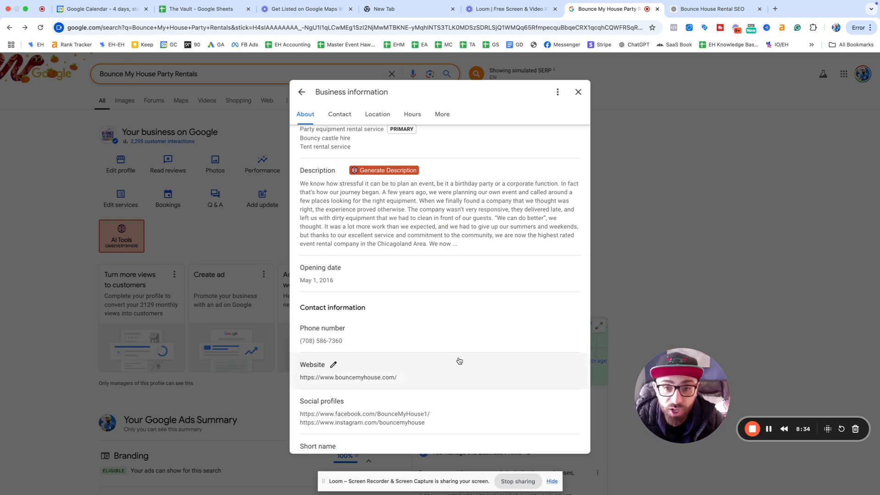
scroll(392, 321, "up", 2)
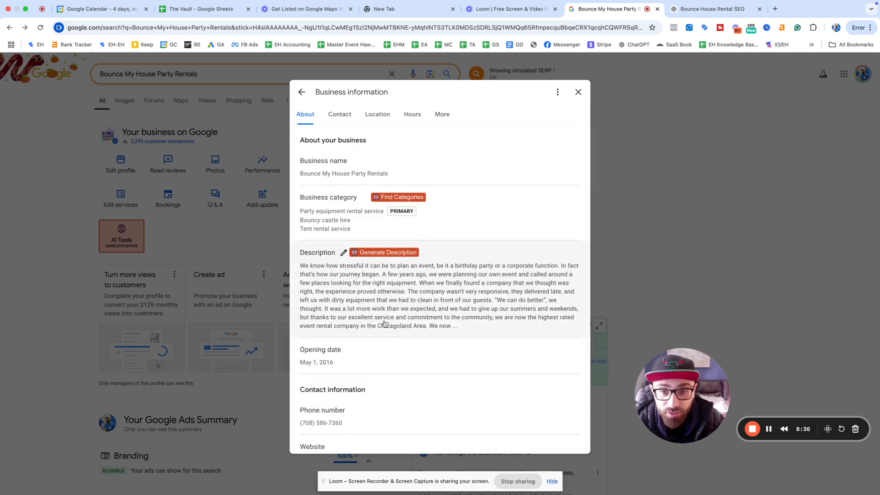
scroll(389, 334, "down", 3)
scroll(366, 252, "up", 3)
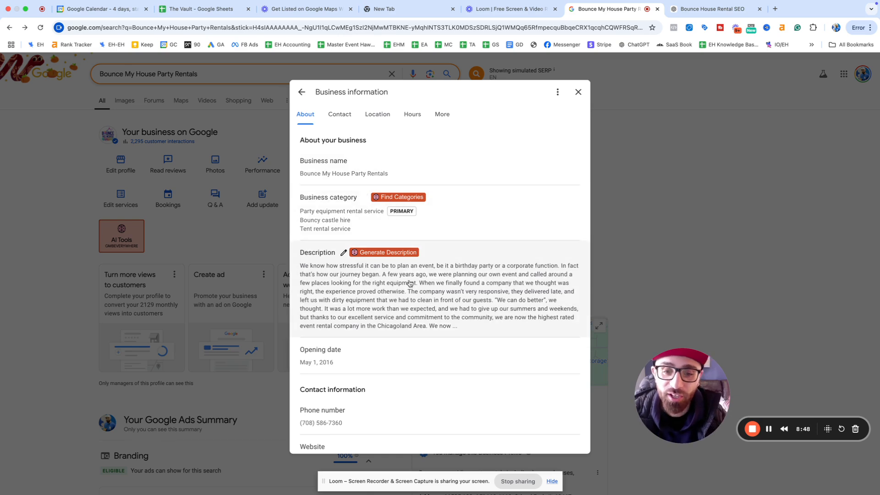
left_click(558, 92)
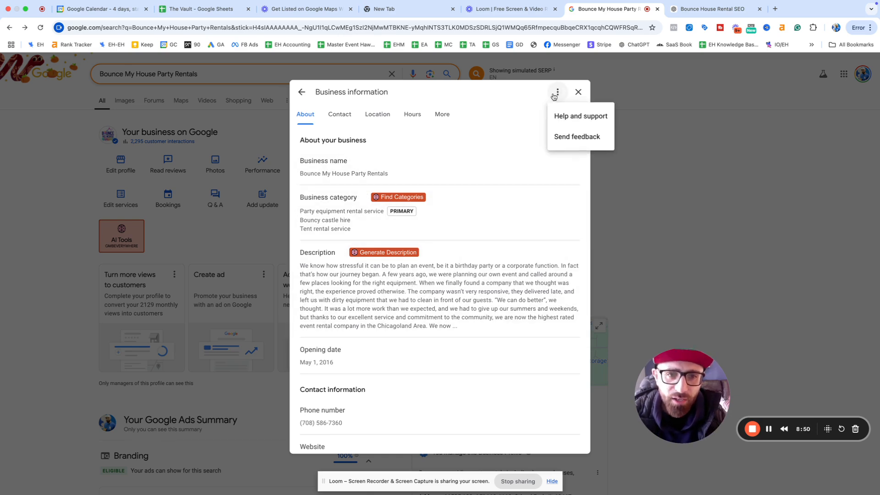
left_click(578, 91)
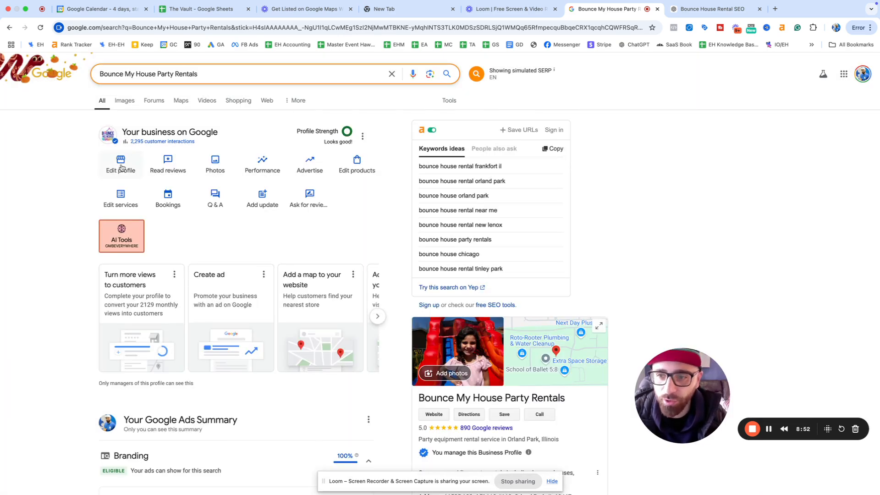
Step: Open Read reviews and start editing the owner's reply under the newest review
left_click(178, 169)
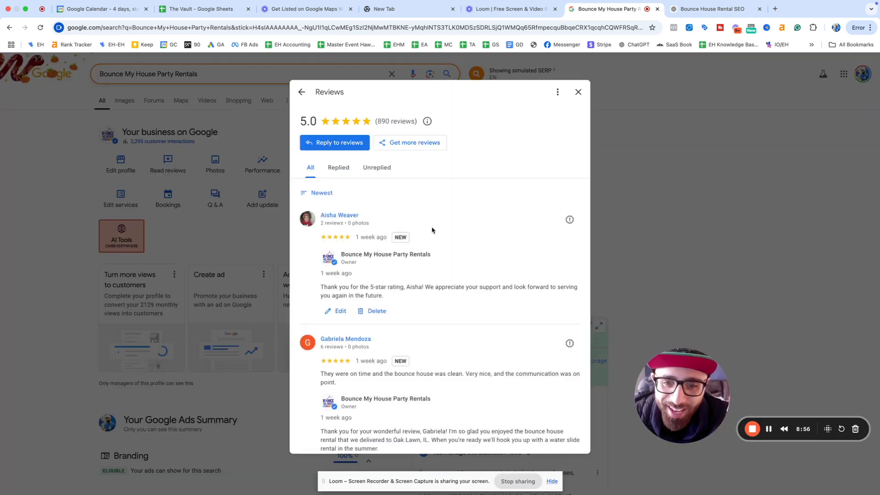
scroll(432, 229, "down", 3)
scroll(432, 230, "up", 3)
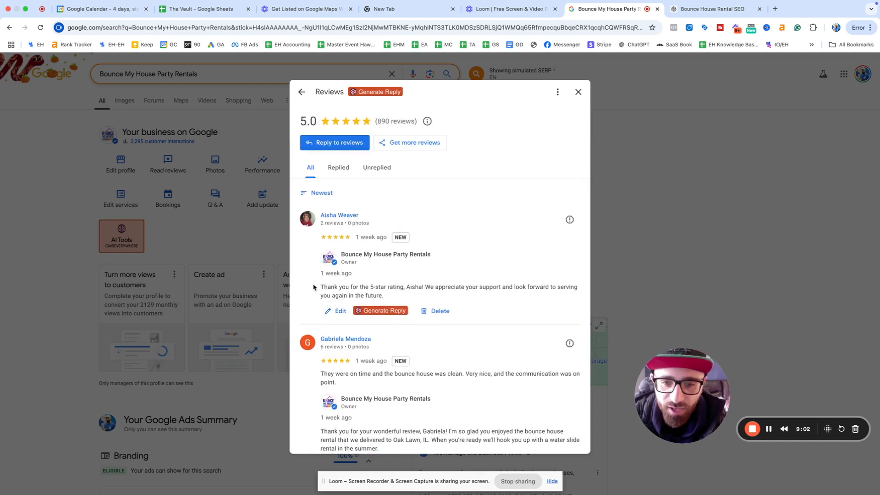
left_click_drag(314, 287, 505, 303)
left_click(328, 310)
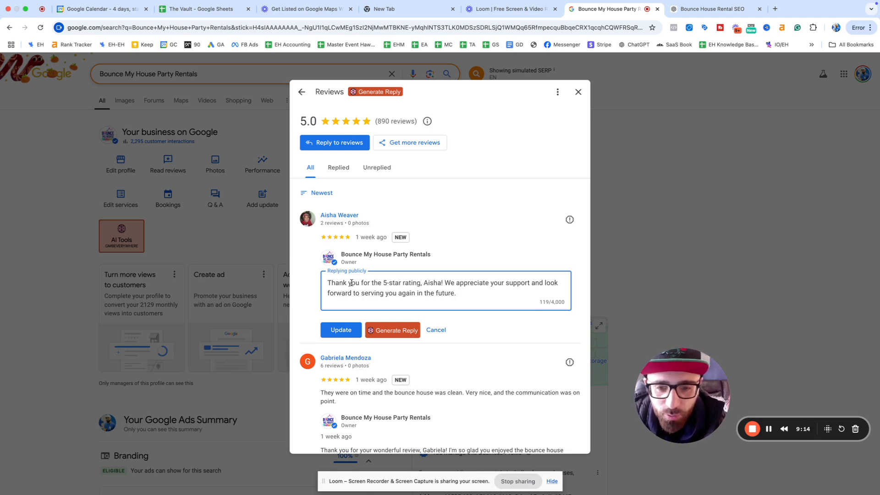
Step: Replace 'the 5-star rating' with 'choosing us for your bounce house rentals in Orland Park'
left_click_drag(417, 283, 375, 284)
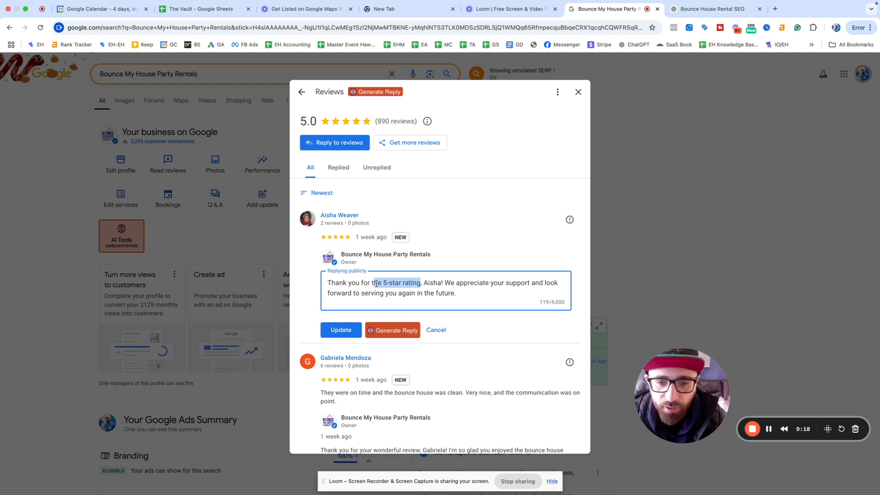
key("BackSpace")
key("BackSpace")
type("renti")
key("BackSpace")
key("BackSpace")
key("BackSpace")
key("BackSpace")
key("BackSpace")
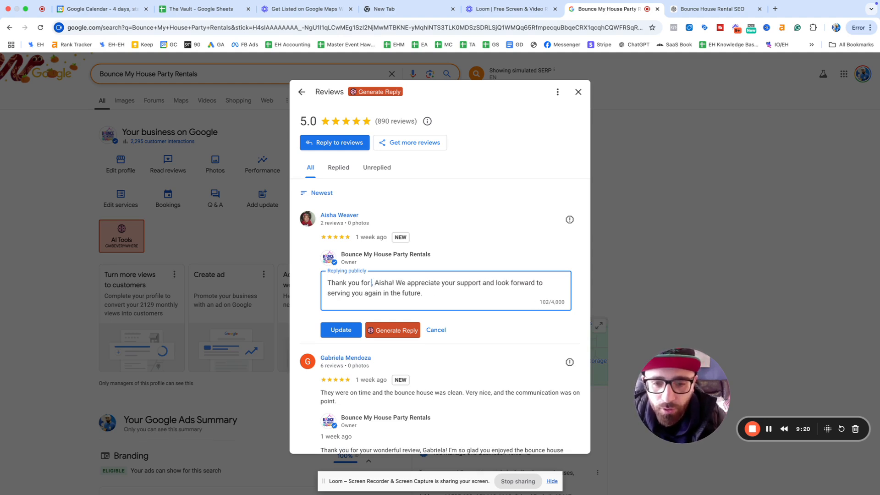
type("choosing us for yo")
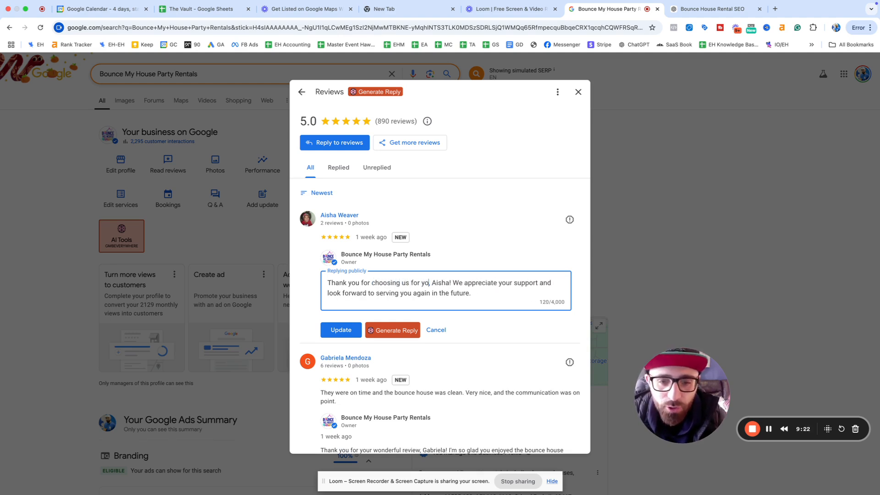
type("ur bounce house rentals")
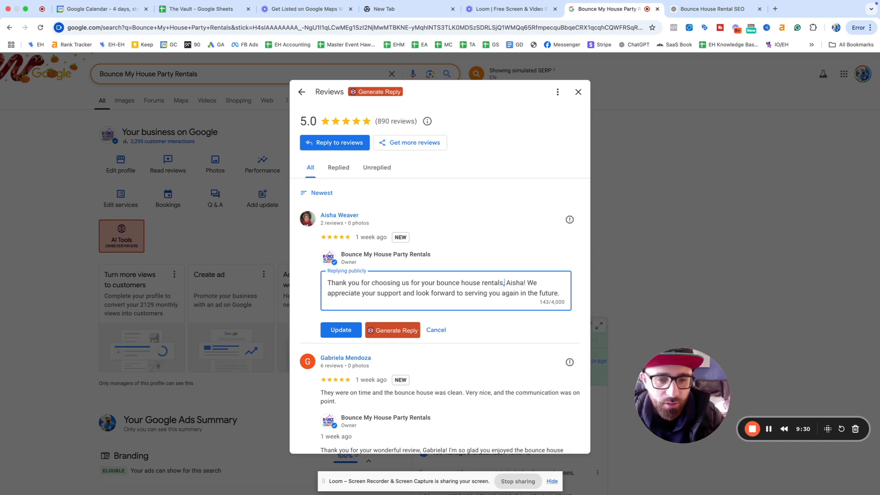
type("in Orla")
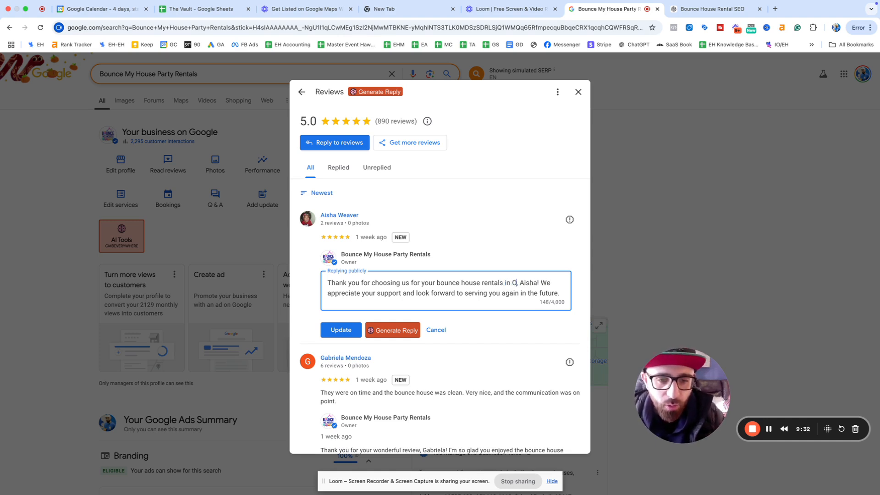
type("nd Park")
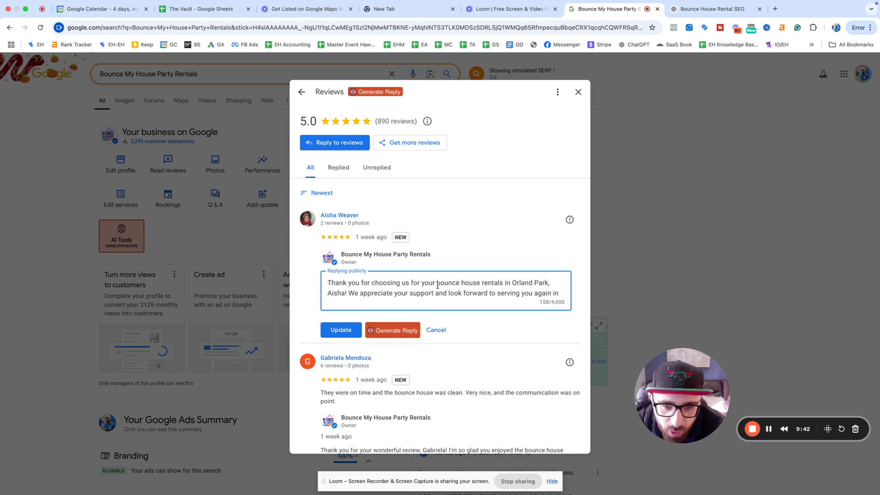
left_click_drag(438, 284, 501, 286)
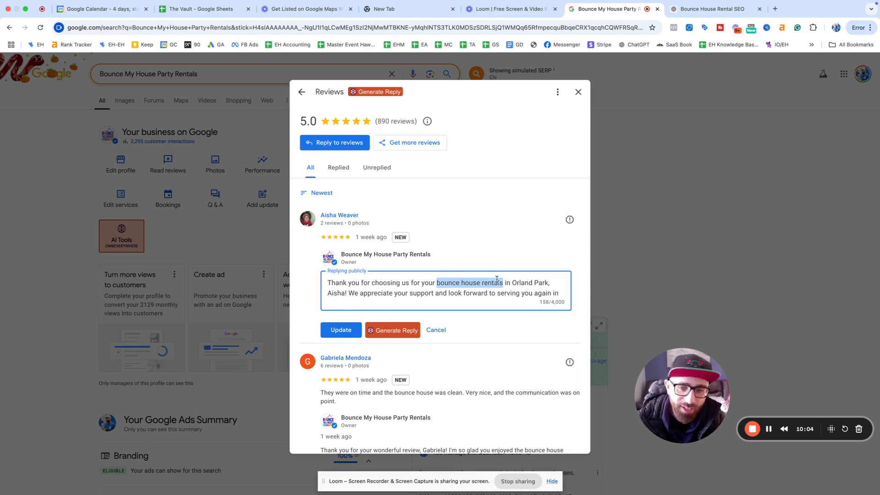
left_click(581, 92)
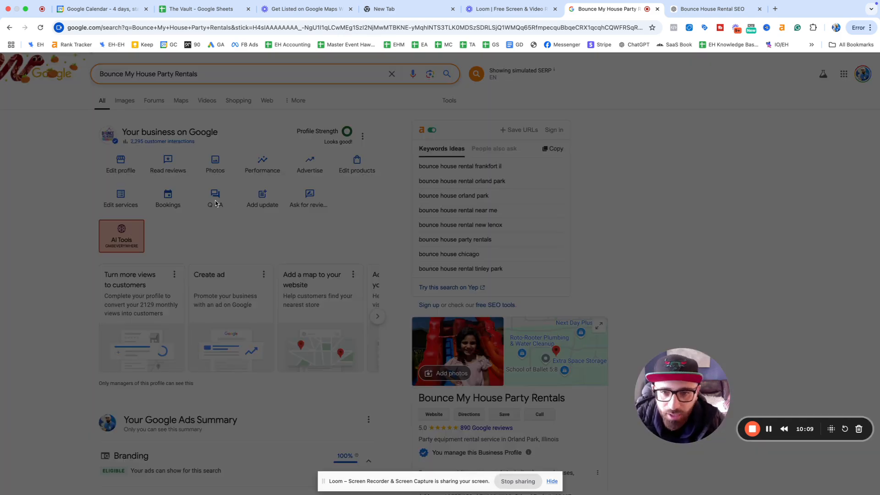
Step: Scroll through the business's photos, opening and dismissing the photo options menu
scroll(408, 220, "down", 3)
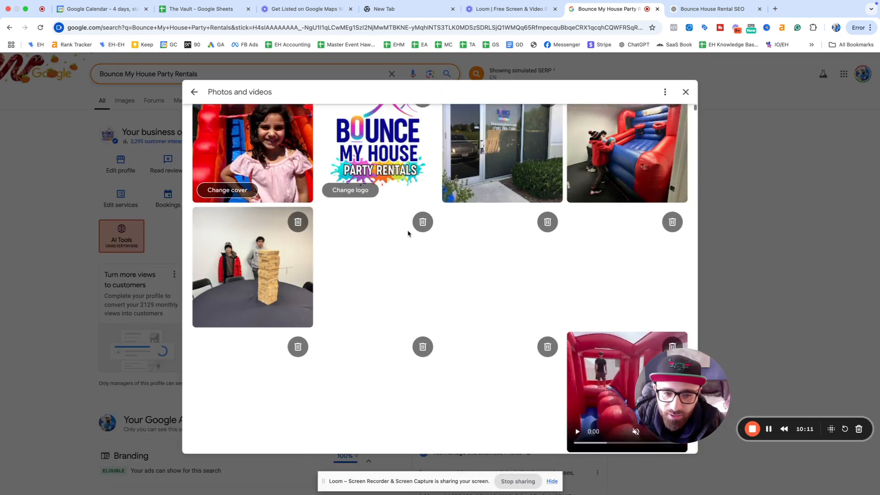
scroll(407, 234, "down", 1)
scroll(409, 233, "up", 3)
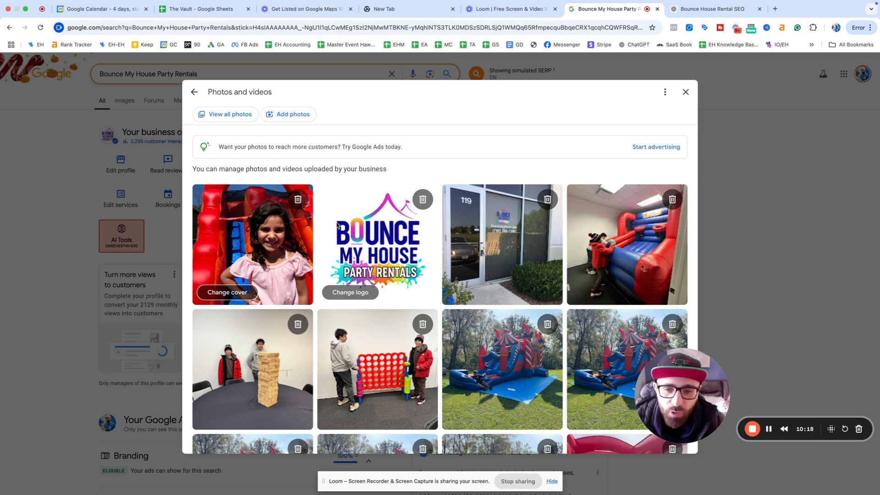
scroll(354, 229, "down", 3)
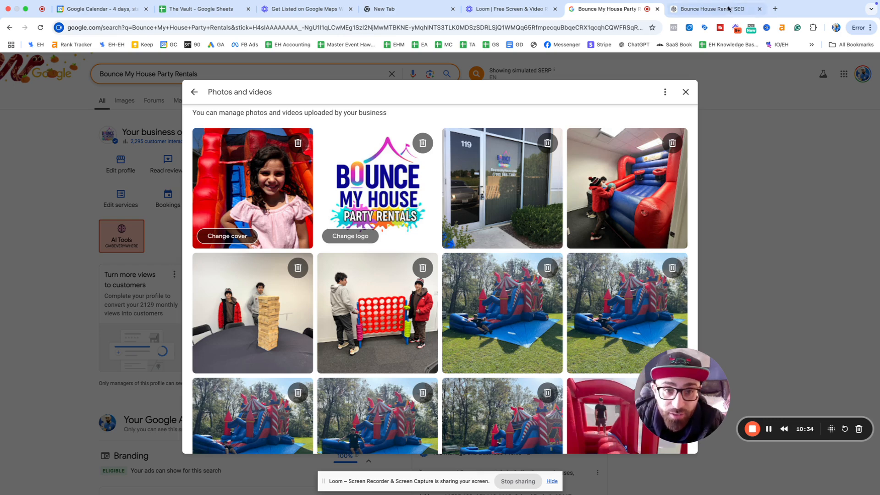
left_click(663, 93)
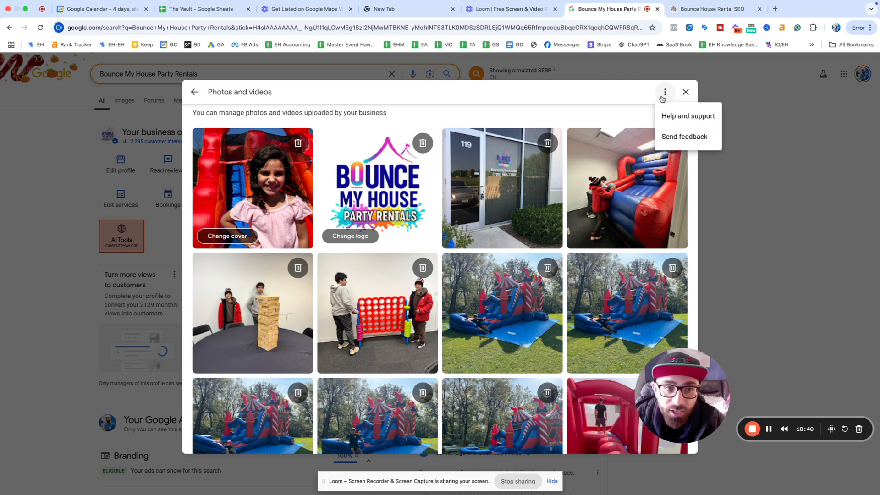
left_click(617, 98)
scroll(623, 138, "down", 6)
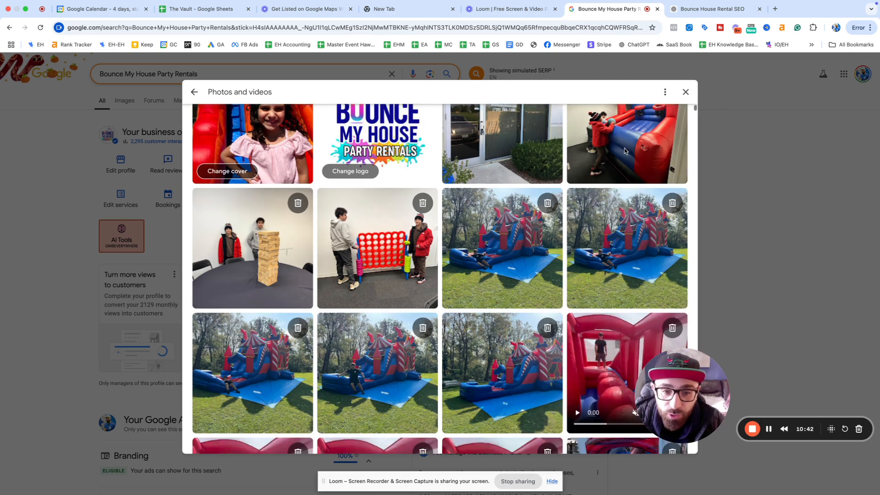
scroll(622, 138, "down", 2)
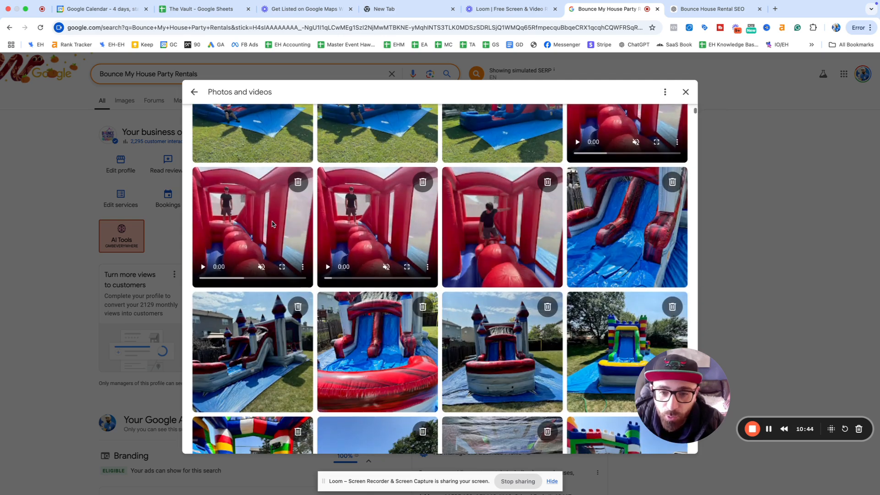
Step: Play the first red inflatable video, browse the rest, and close Photos and videos
left_click(202, 268)
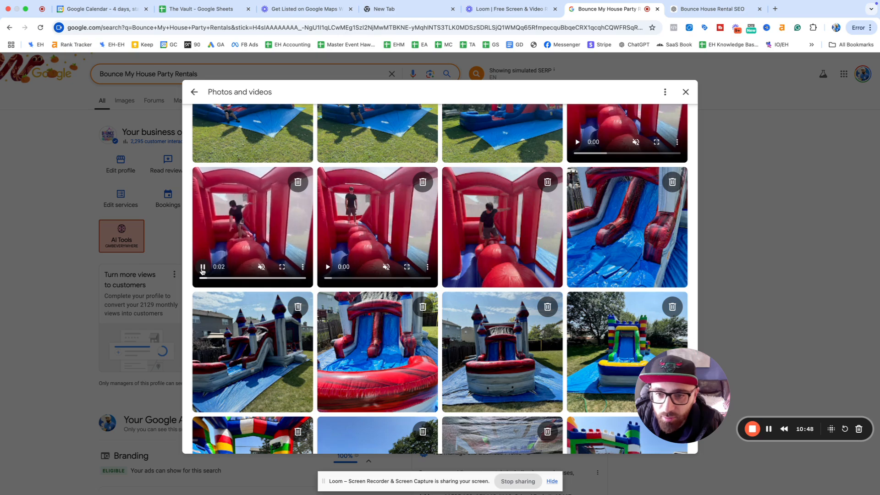
scroll(366, 258, "down", 2)
scroll(366, 257, "down", 10)
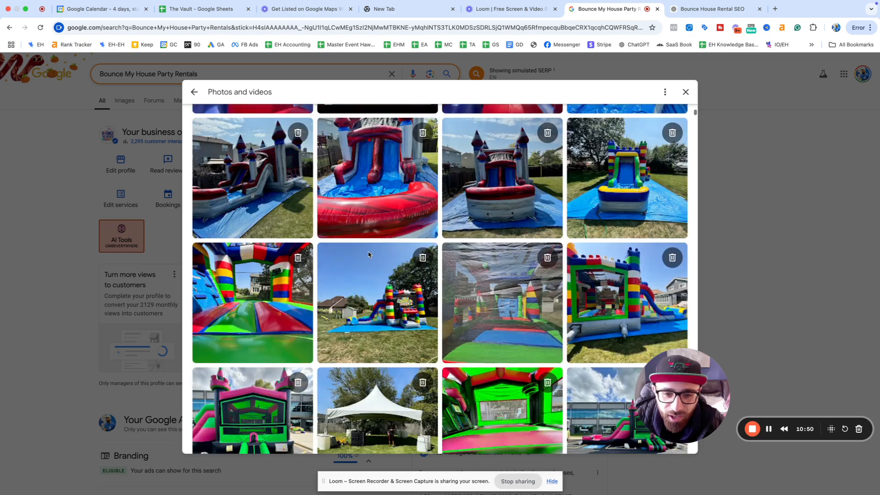
scroll(389, 259, "down", 9)
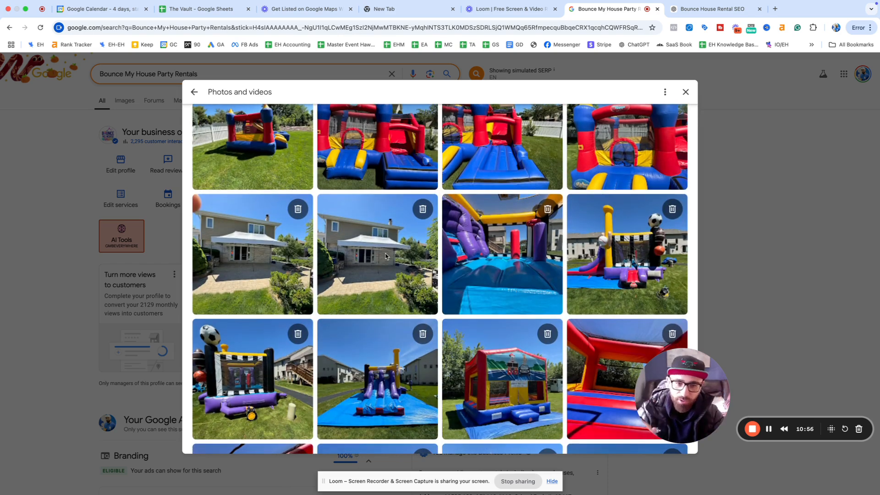
scroll(513, 238, "down", 15)
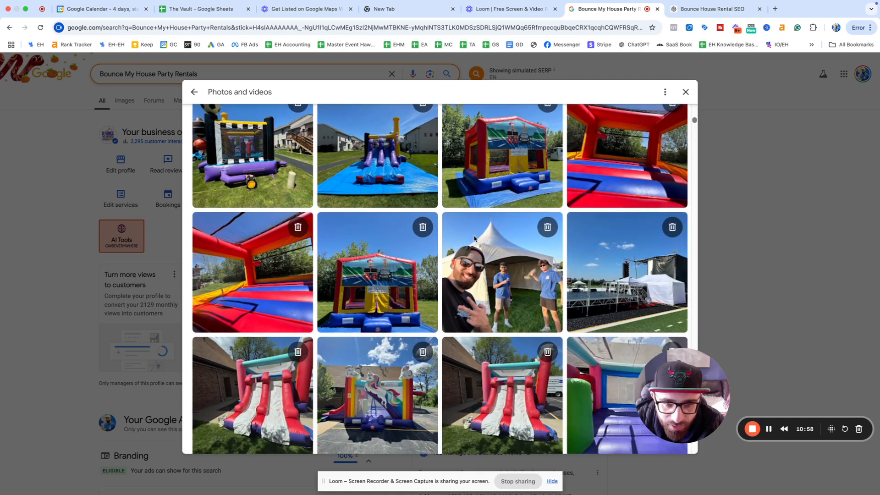
scroll(475, 238, "up", 15)
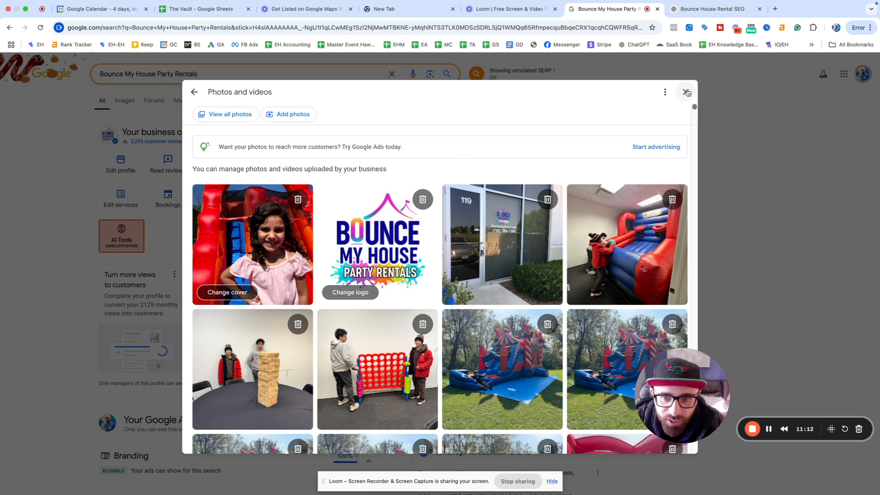
scroll(527, 225, "down", 10)
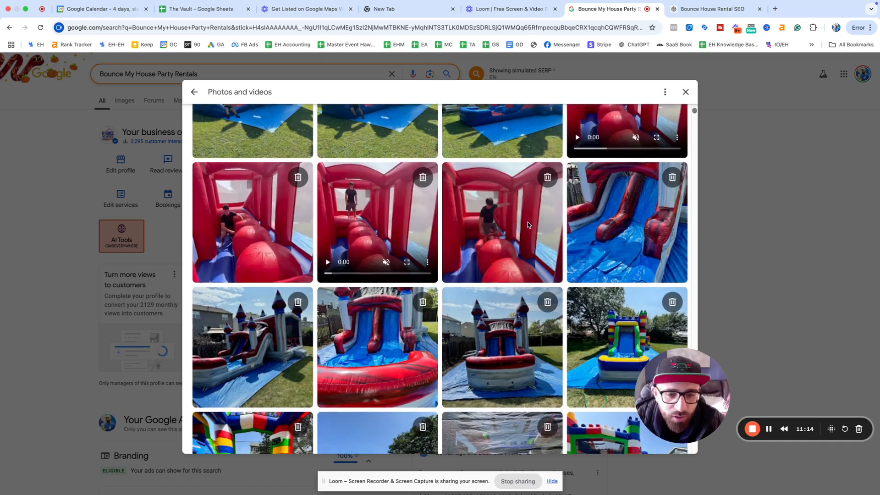
left_click(686, 91)
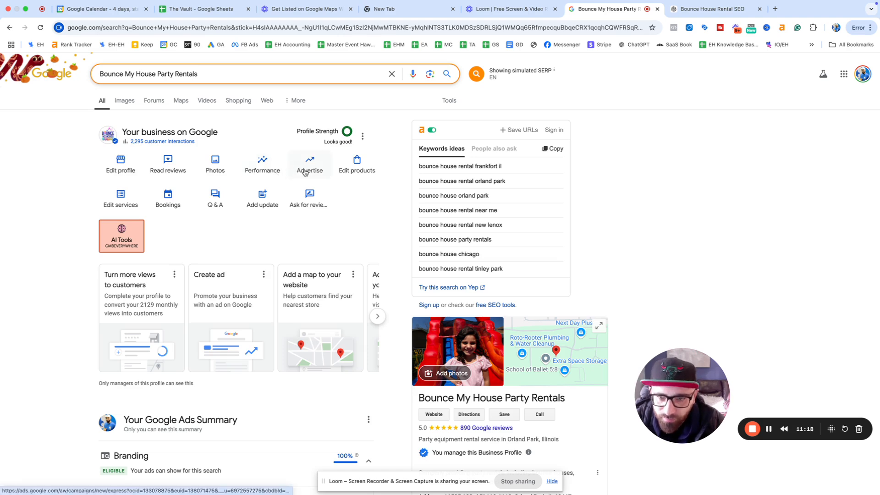
Step: Open the Products list of bounce house and water slide rentals and start a new product
left_click(355, 173)
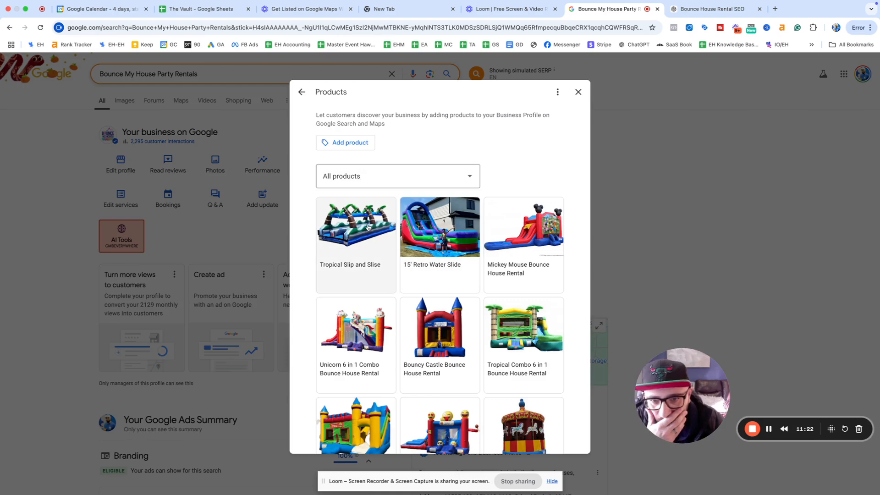
scroll(385, 180, "down", 4)
scroll(387, 192, "up", 4)
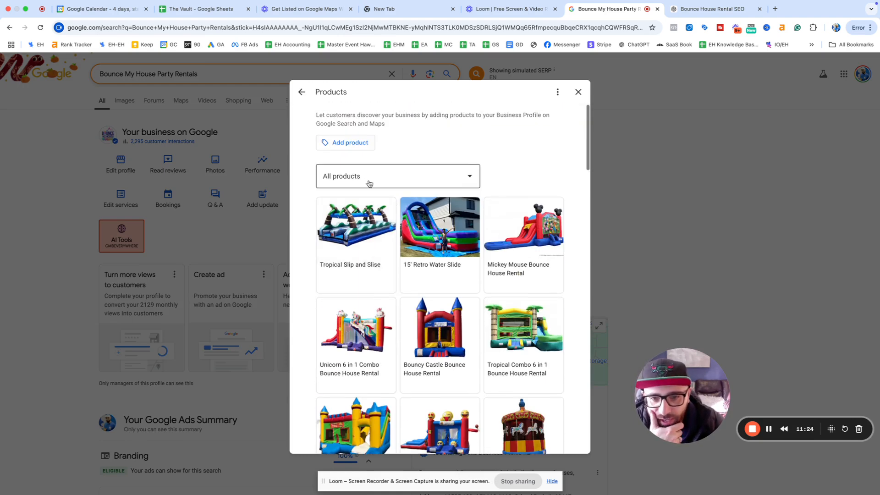
left_click(352, 143)
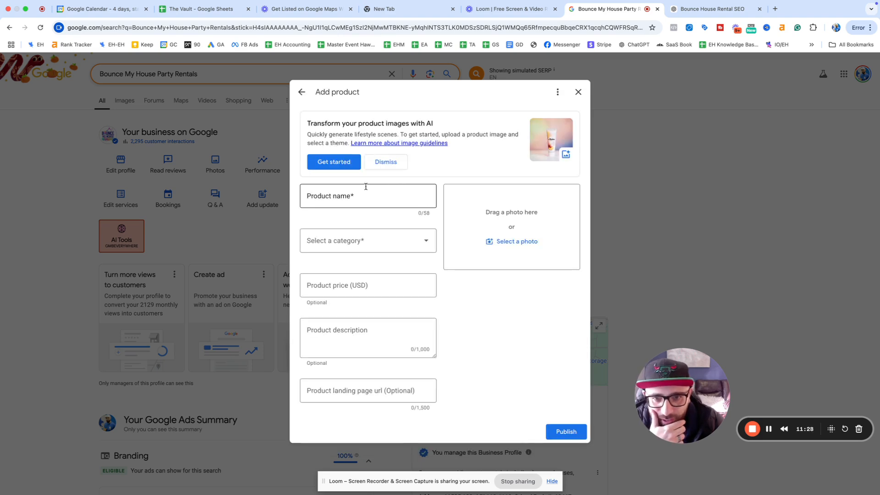
Step: Check the Add product name, category, price and description fields, then return to ChatGPT
left_click(345, 193)
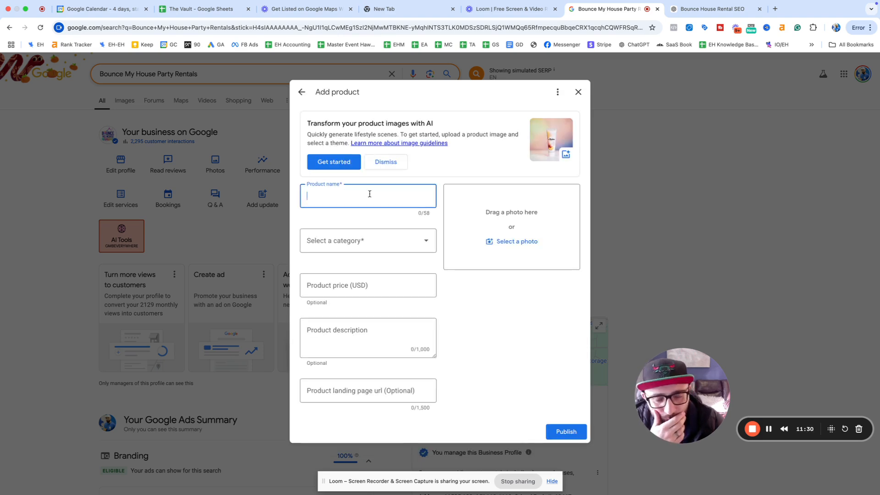
left_click(398, 240)
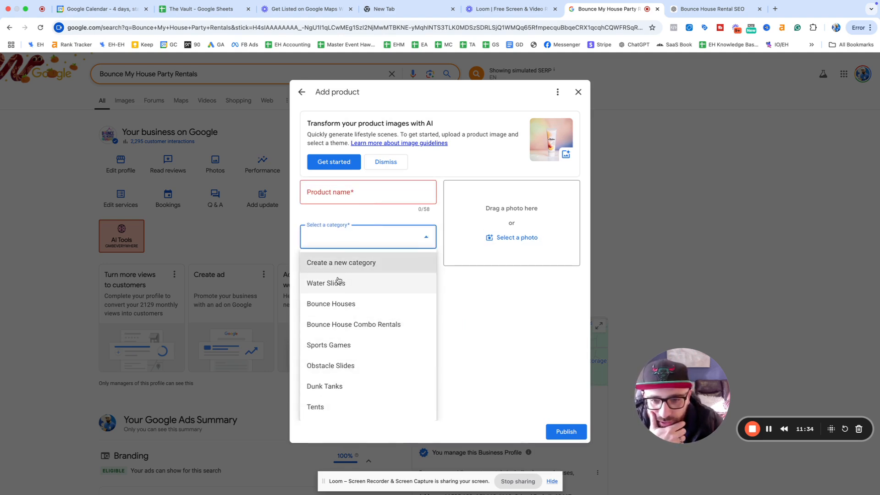
left_click(507, 354)
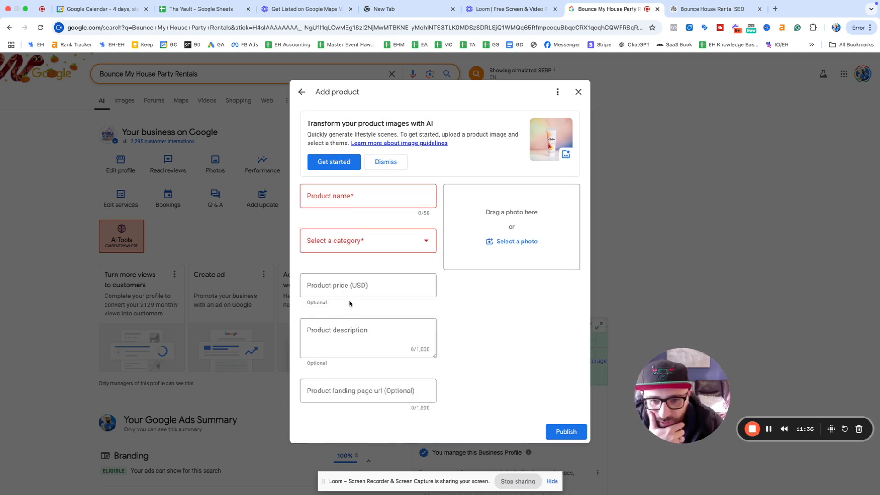
left_click(348, 285)
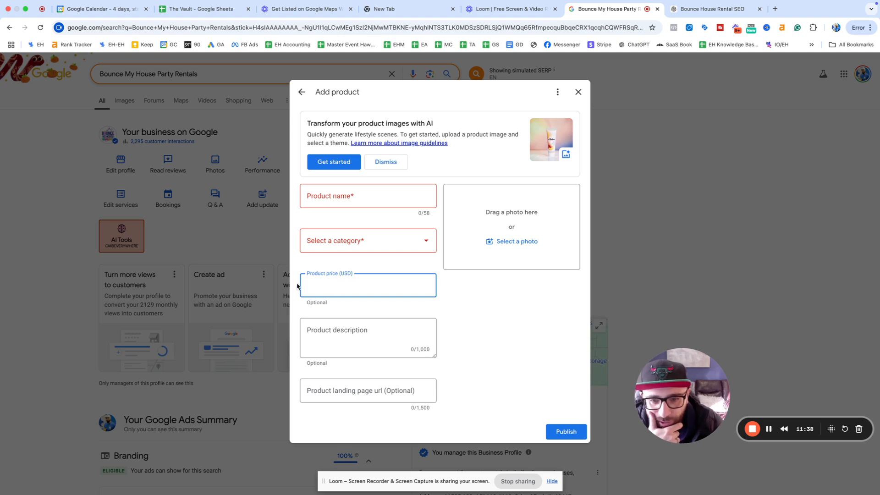
left_click(377, 344)
left_click_drag(429, 350, 388, 352)
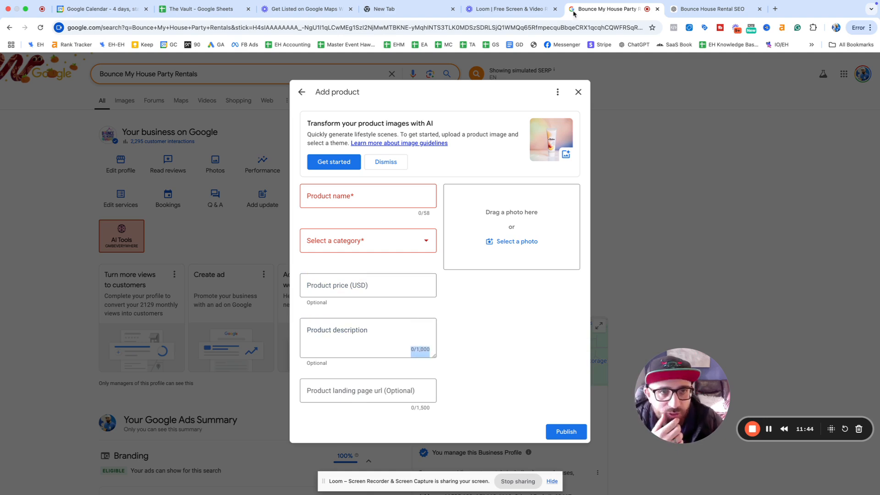
left_click(687, 9)
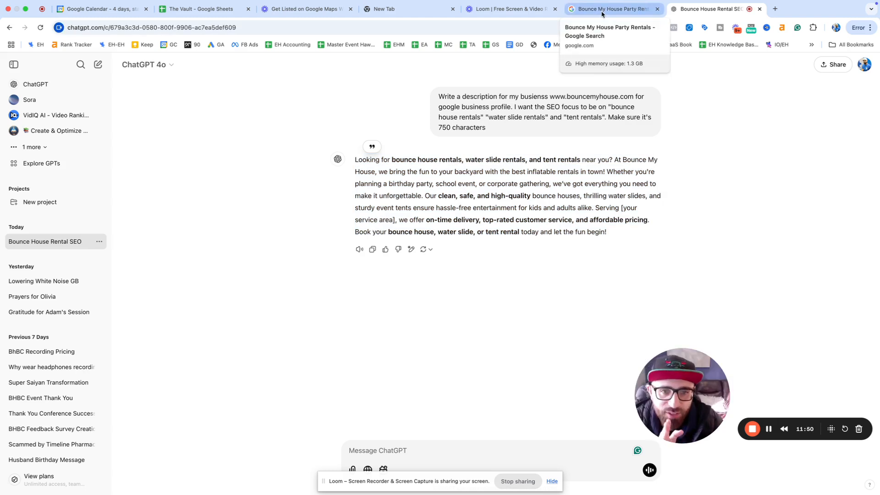
Step: Briefly revisit the Add product description field before going back to ChatGPT
left_click(602, 11)
left_click(355, 328)
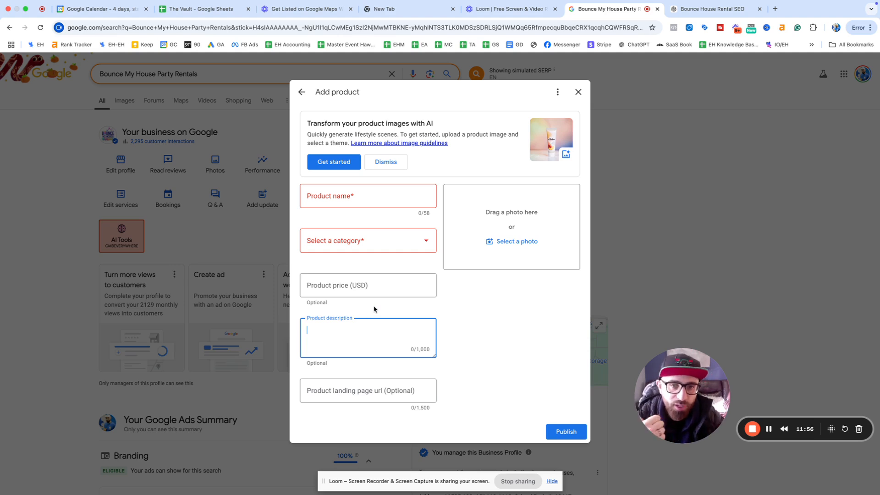
left_click(711, 9)
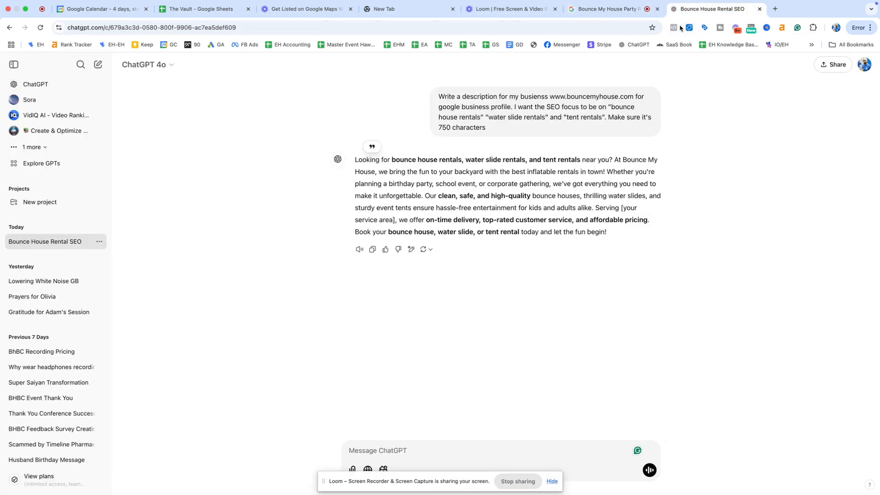
Step: Paste the earlier SEO prompt as a new 'product description' request and copy the website address
triple_click(492, 105)
key("super+c")
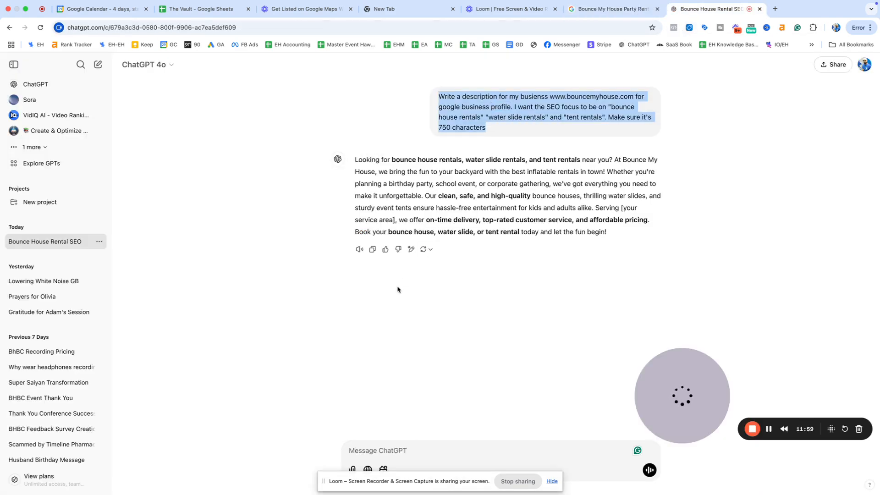
left_click(411, 452)
key("super+v")
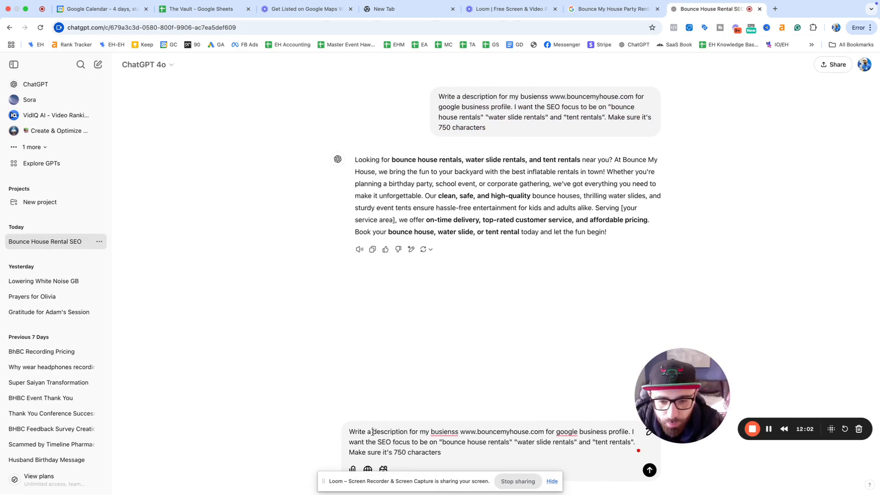
left_click(373, 431)
type("produc")
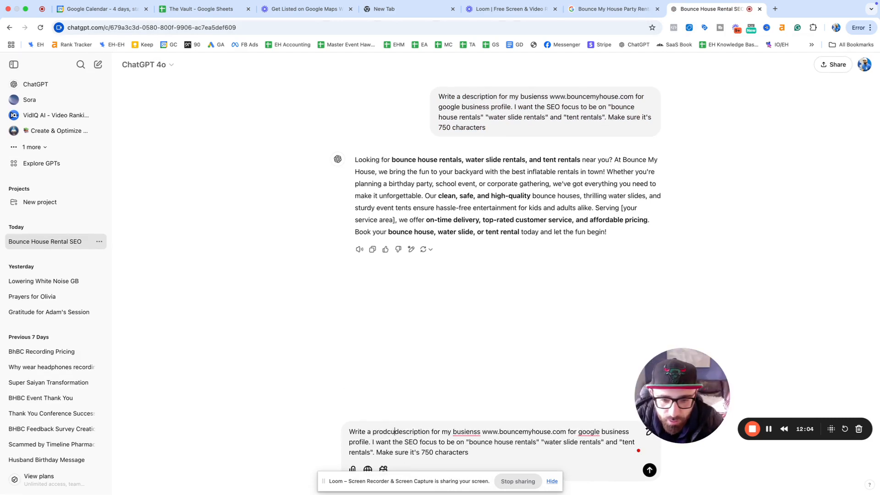
type("t")
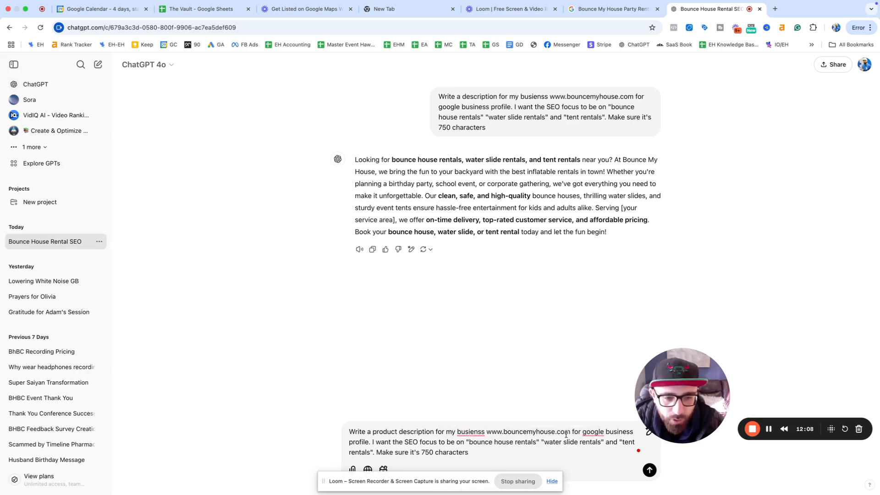
left_click_drag(570, 432, 486, 433)
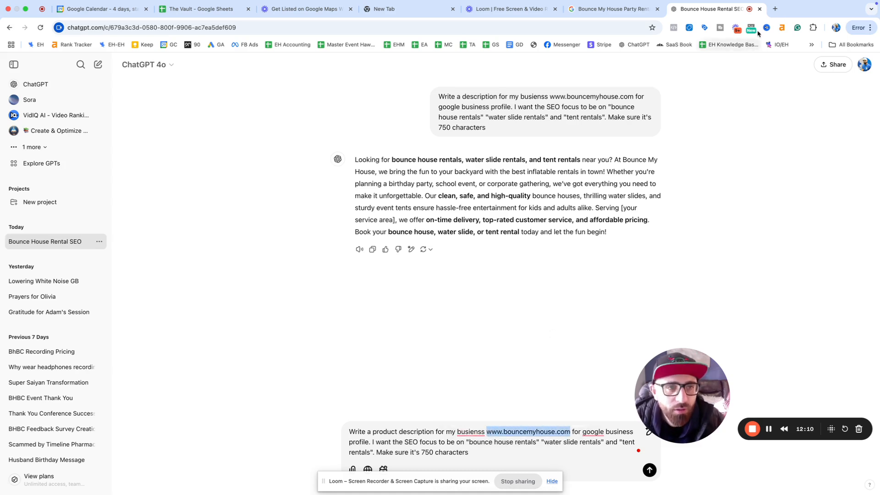
key("super+c")
Step: Load bouncemyhouse.com in a new tab and open the 15' Tropical Purple Water Slide page
left_click(775, 9)
key("super+v")
key("Return")
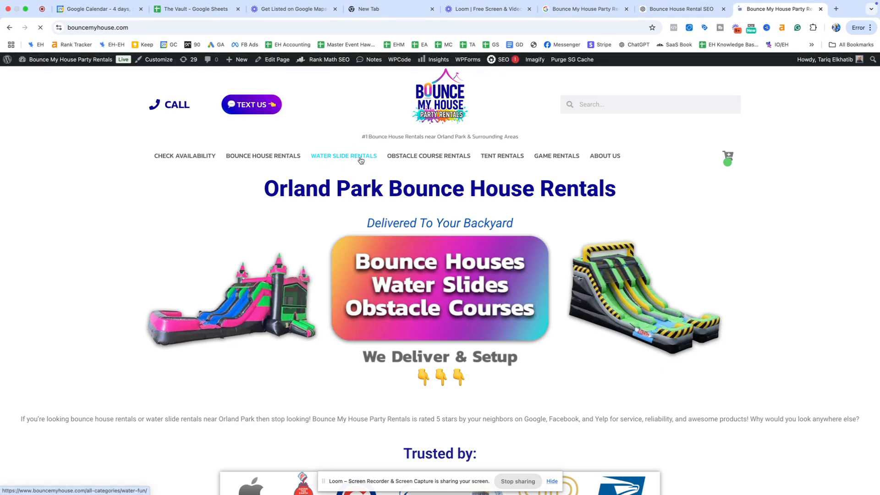
left_click(343, 159)
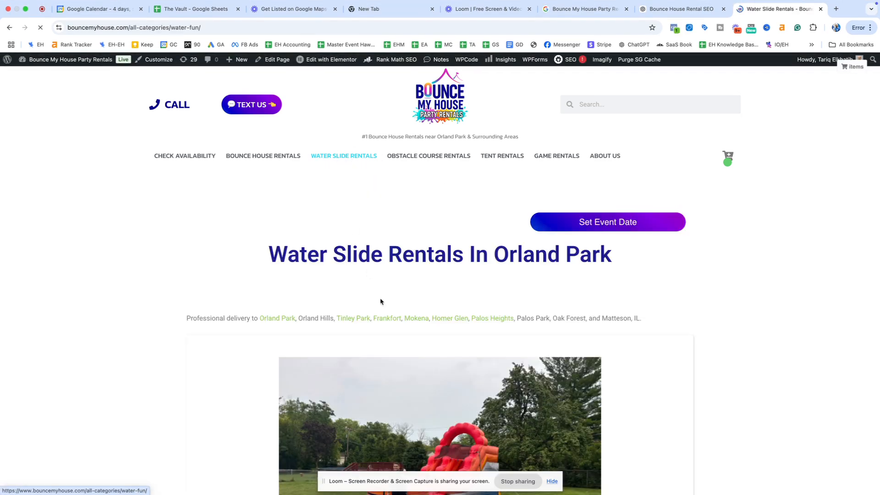
scroll(379, 298, "down", 10)
scroll(426, 268, "down", 2)
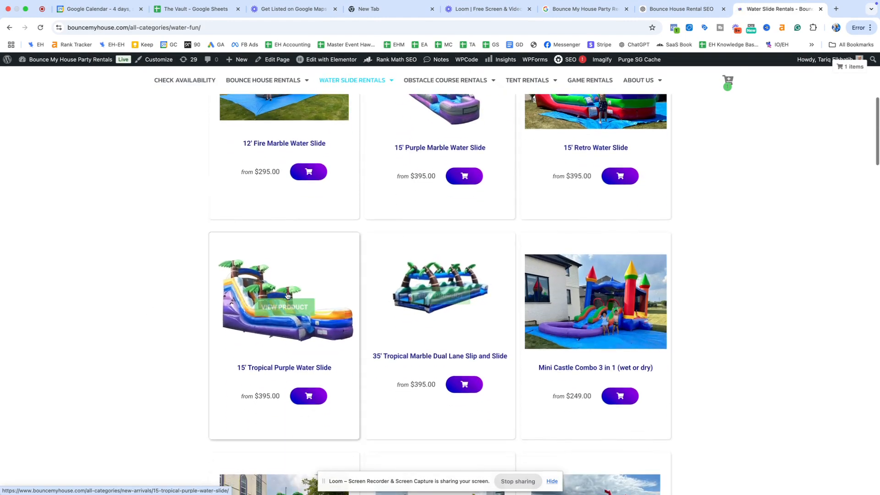
left_click(298, 280)
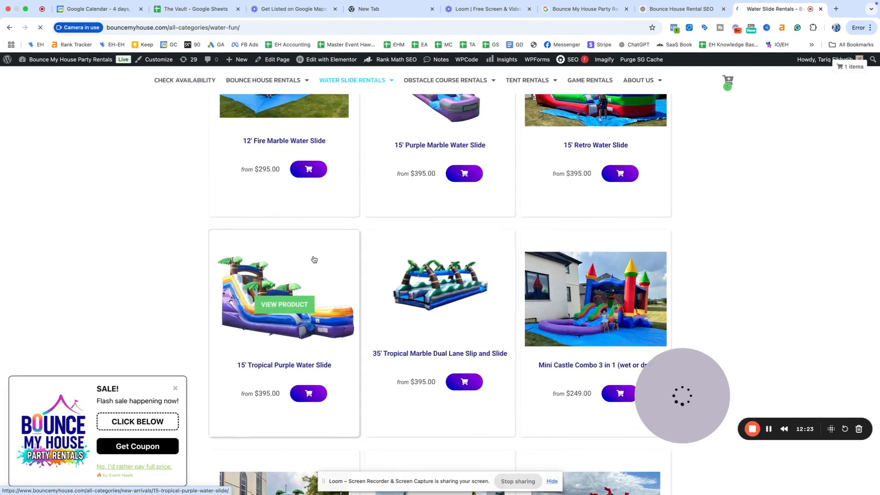
Step: Save the product photo as 'Water Slide Rentals Orland Park'
right_click(294, 286)
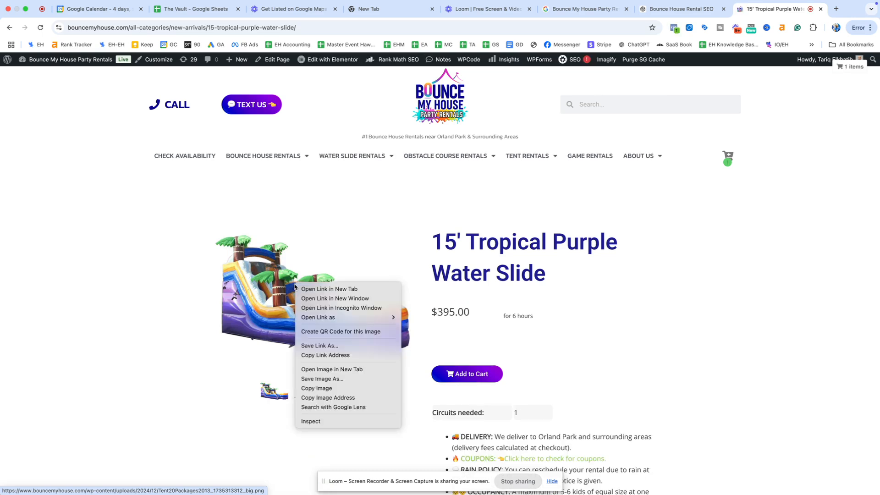
left_click(338, 378)
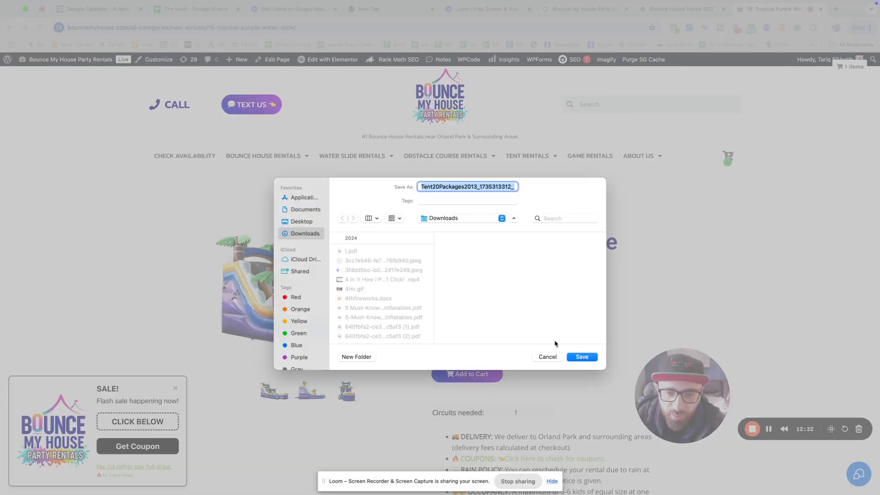
type("Water Slide Re")
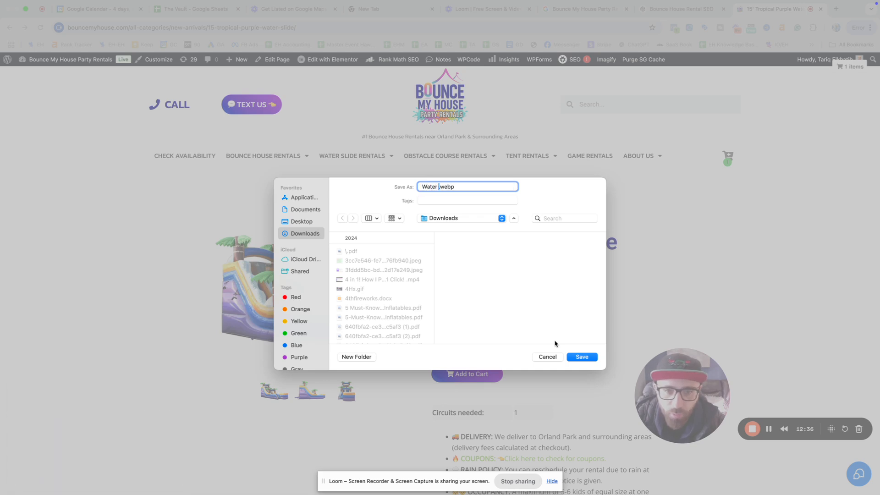
type("ntals Orland P")
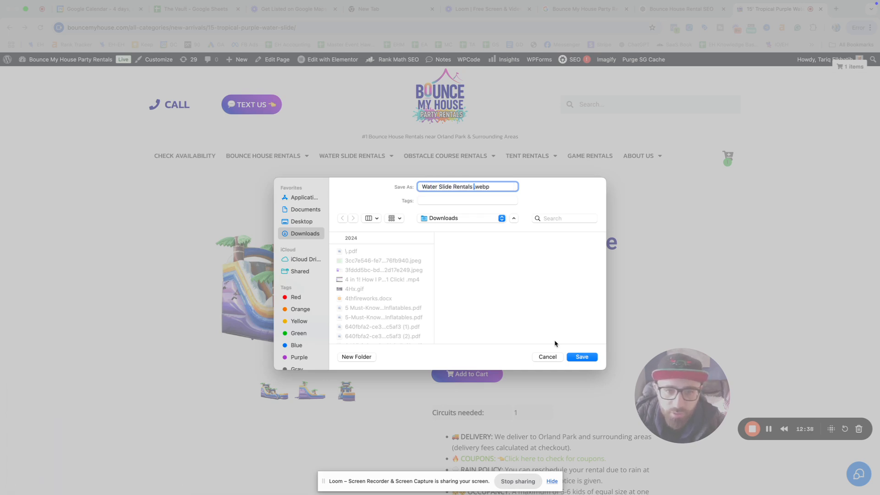
type("ark")
key("shift+super+Right")
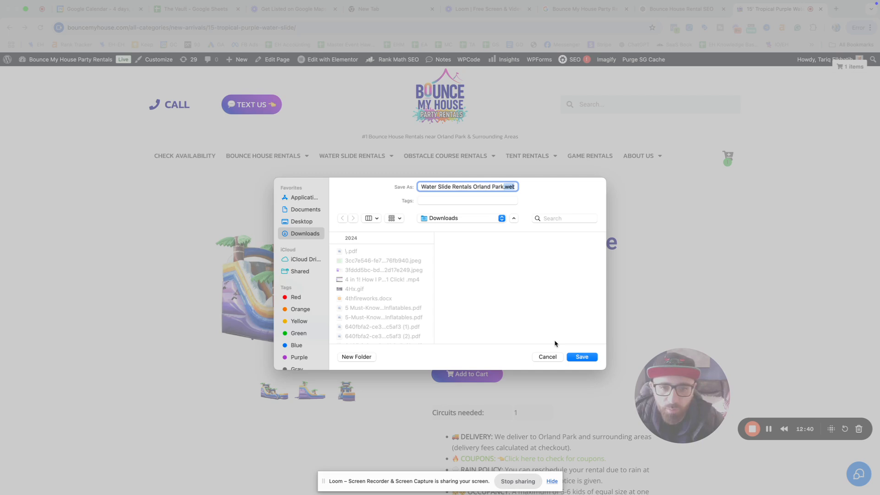
key("BackSpace")
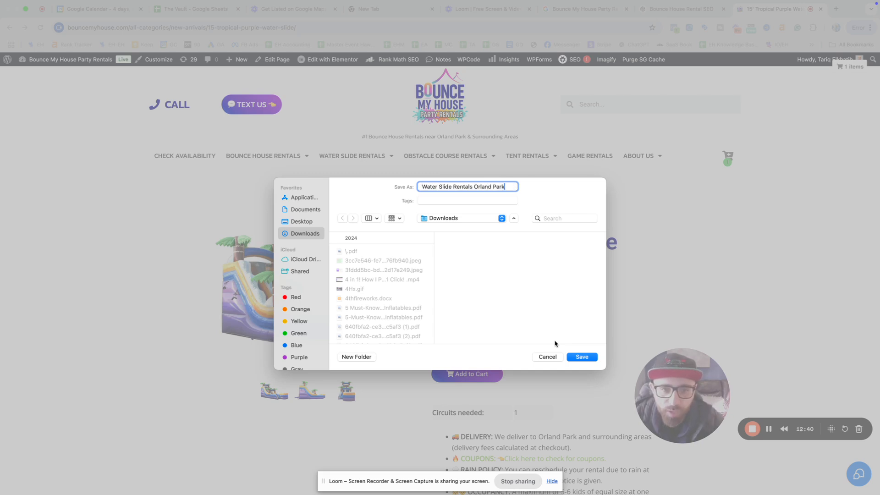
left_click(580, 356)
Step: Save the enlarged photo as 'Water Slie Rental Orland Park.webp' and close the viewer
left_click(290, 319)
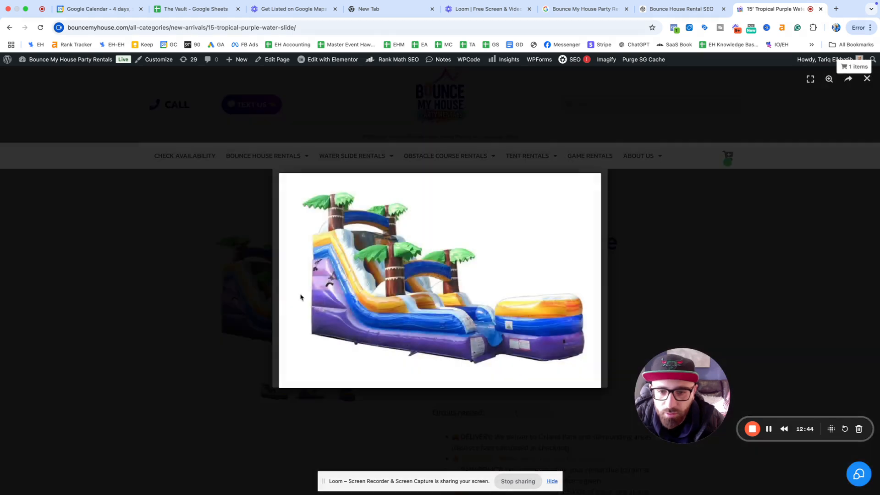
right_click(449, 255)
left_click(473, 274)
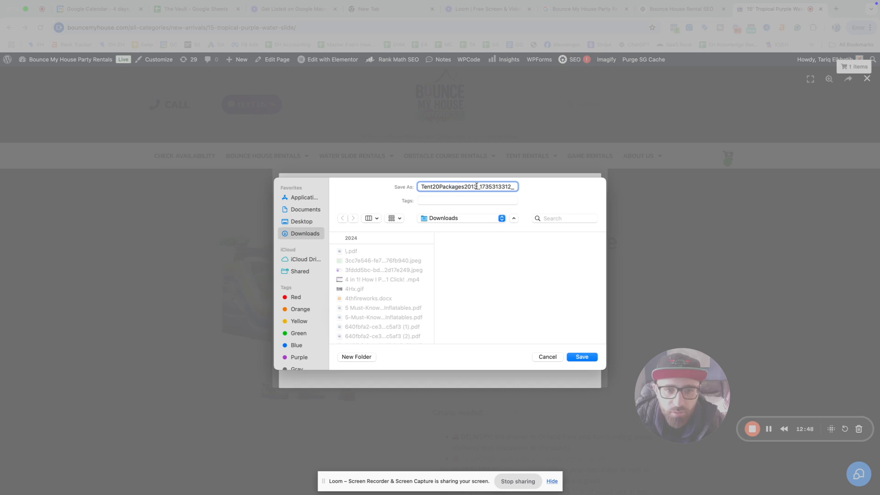
left_click_drag(476, 186, 579, 185)
key("super+a")
type("Wa")
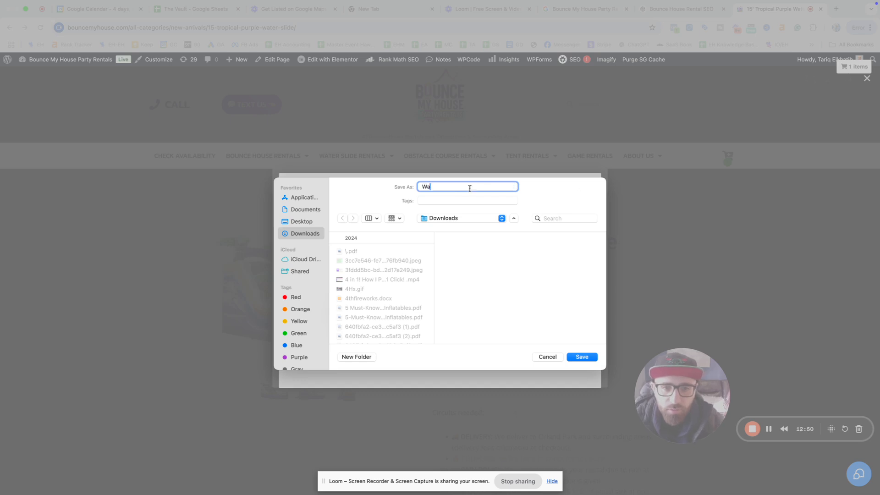
type("ter Slie Ren")
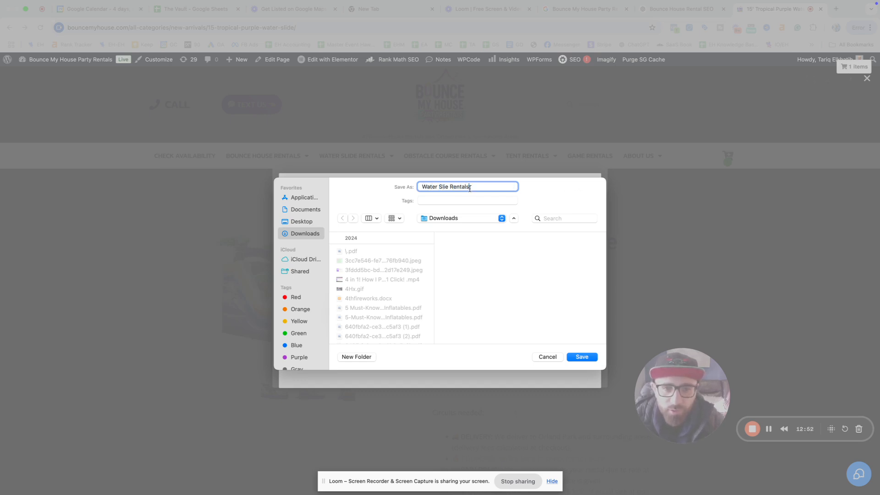
type("tal Orland Park")
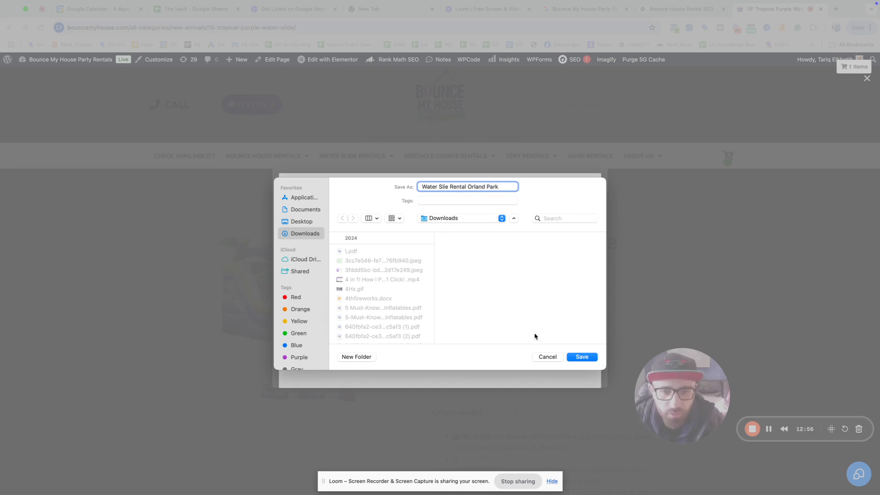
left_click(590, 357)
left_click(670, 295)
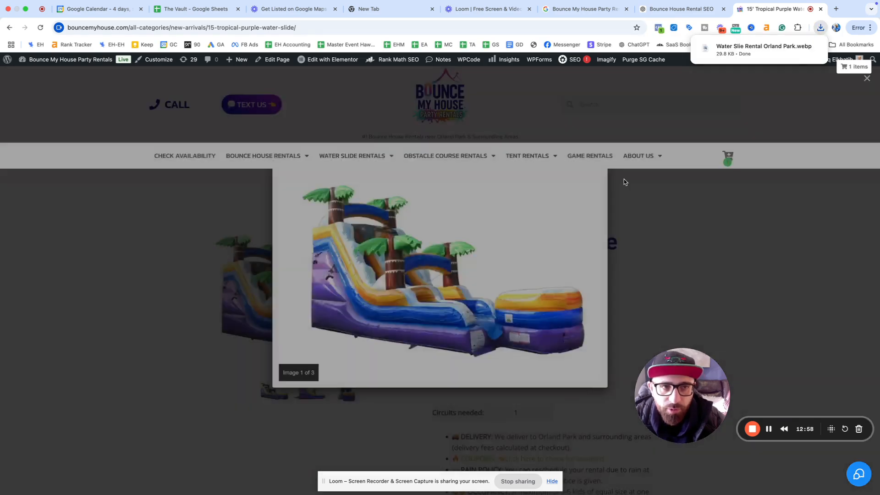
left_click(646, 188)
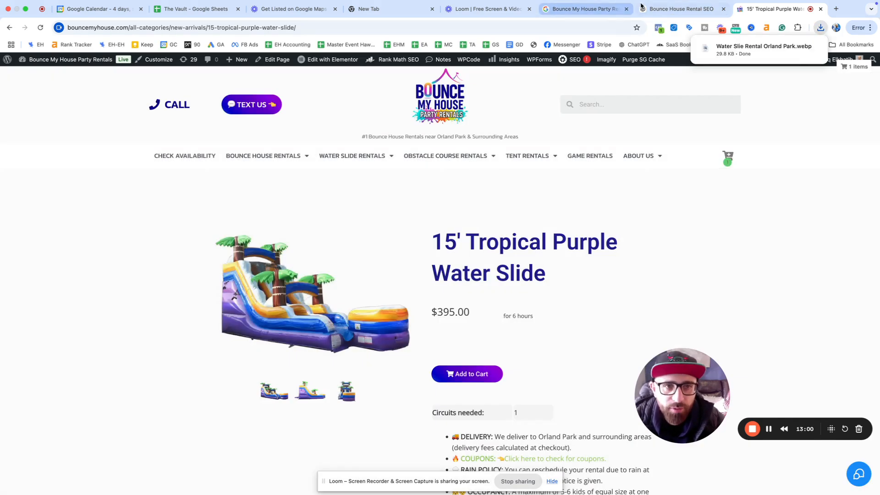
left_click(202, 29)
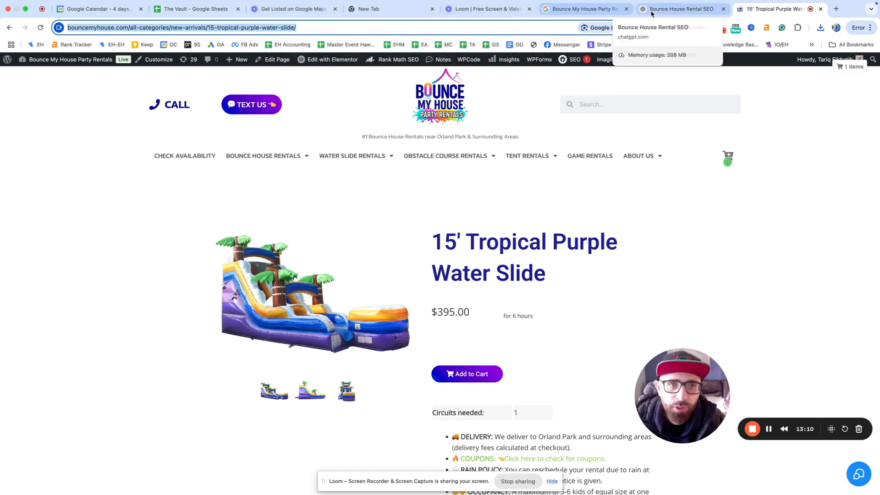
Step: Paste the water slide page link into the product's landing page URL field
left_click(593, 14)
left_click(349, 389)
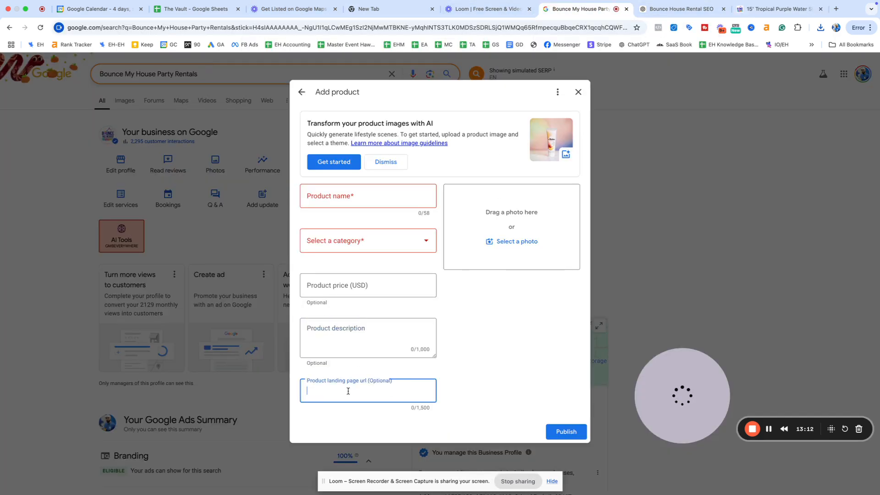
key("super+v")
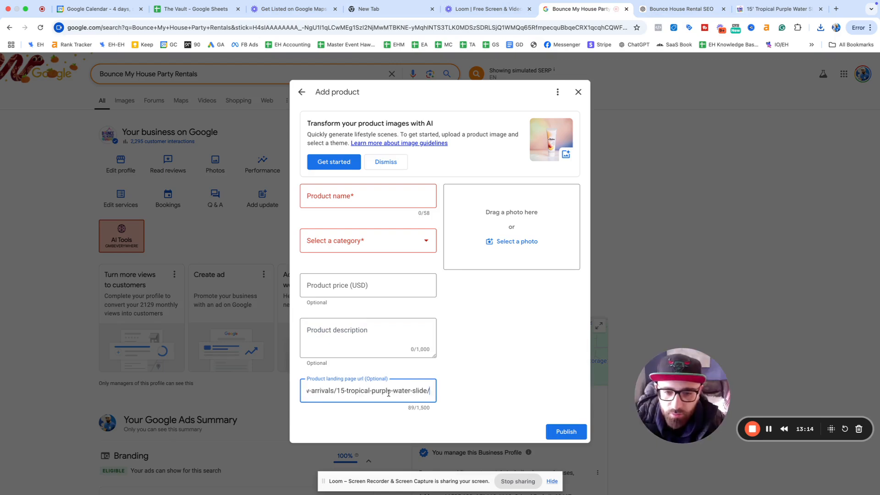
left_click(454, 379)
left_click(351, 284)
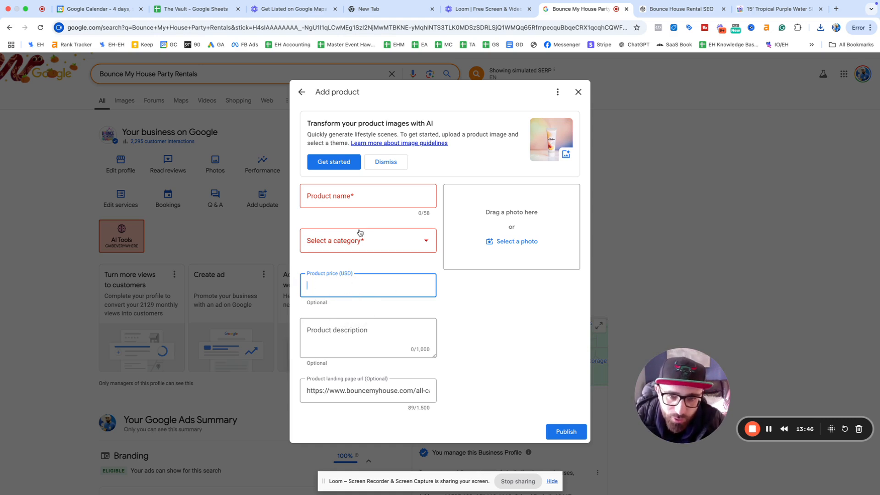
Step: Name the product 15' Tropical Purple Water Slide, copied from its page, and choose category Water Slides
left_click(364, 195)
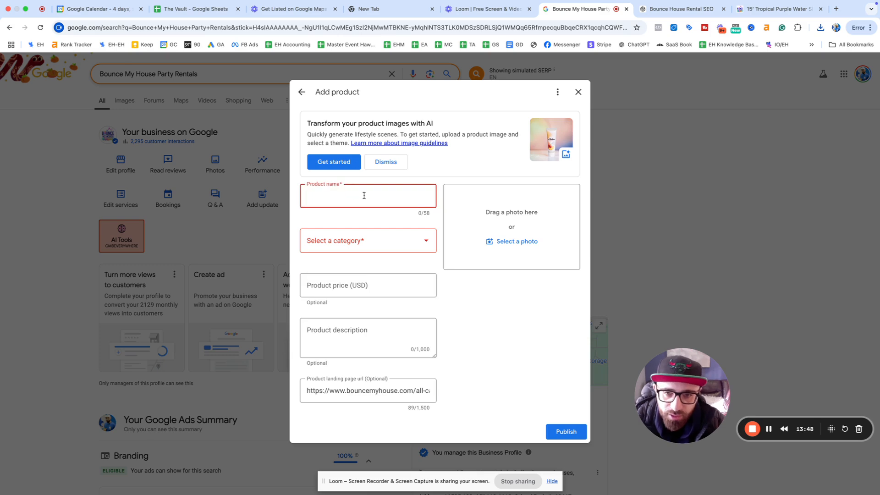
left_click(774, 9)
left_click_drag(412, 235, 553, 279)
key("ctrl+c")
left_click(588, 9)
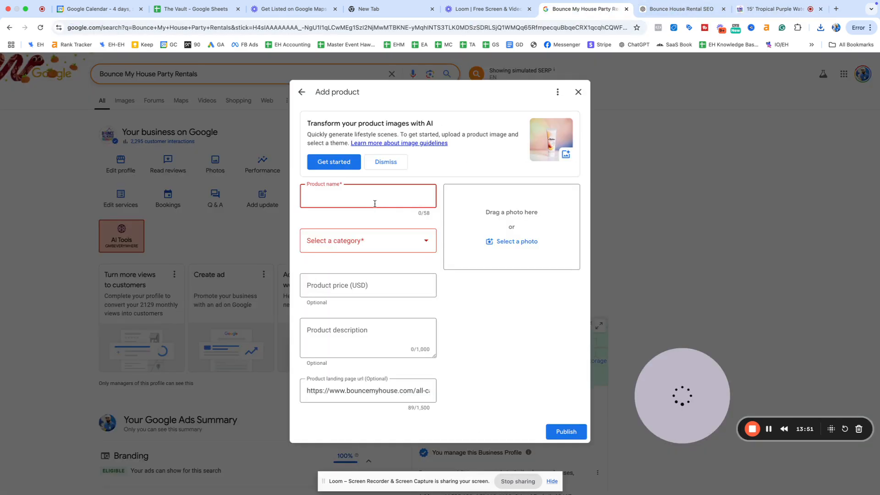
key("ctrl+v")
left_click(366, 240)
left_click(356, 288)
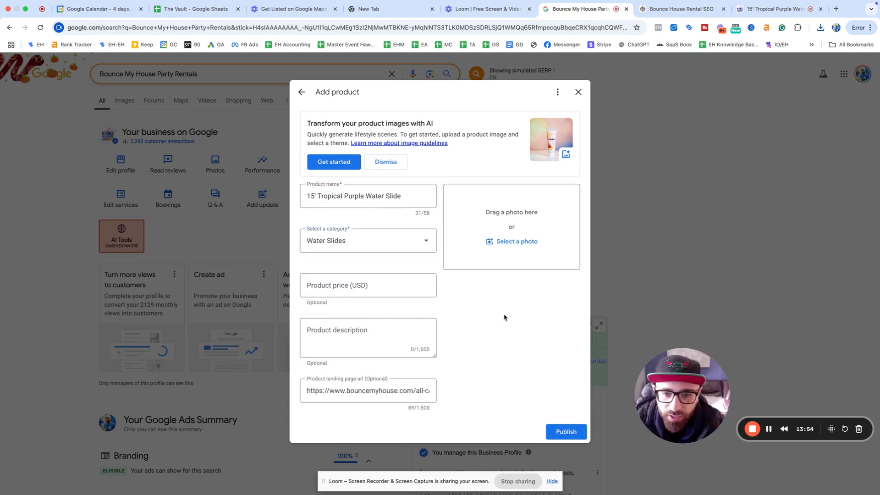
left_click(387, 334)
Step: Replace the website address in the ChatGPT prompt with the water slide product page link
left_click(681, 9)
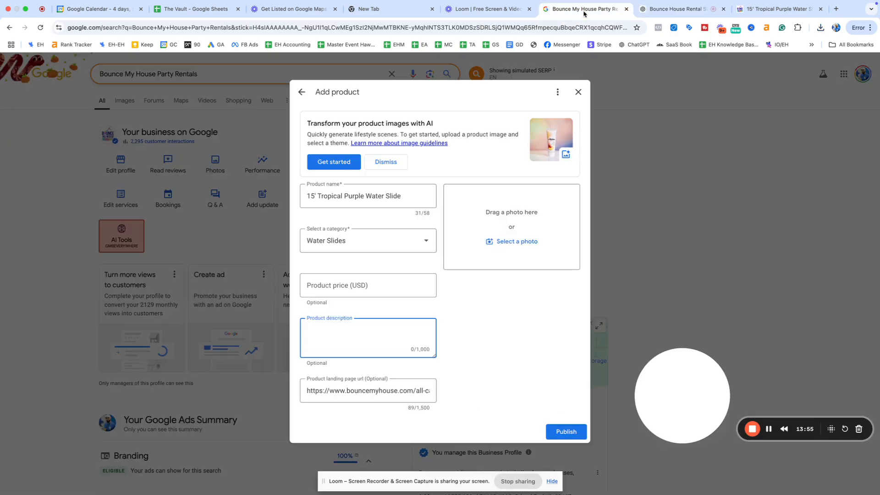
left_click(582, 9)
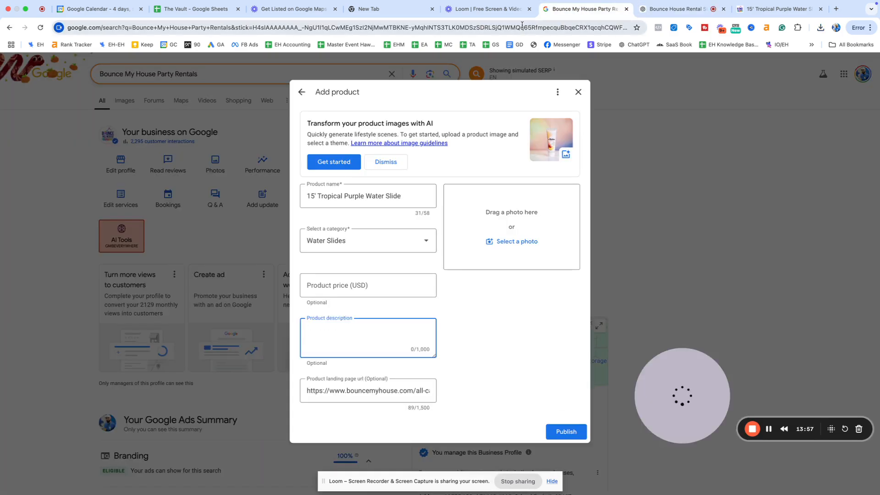
left_click(779, 9)
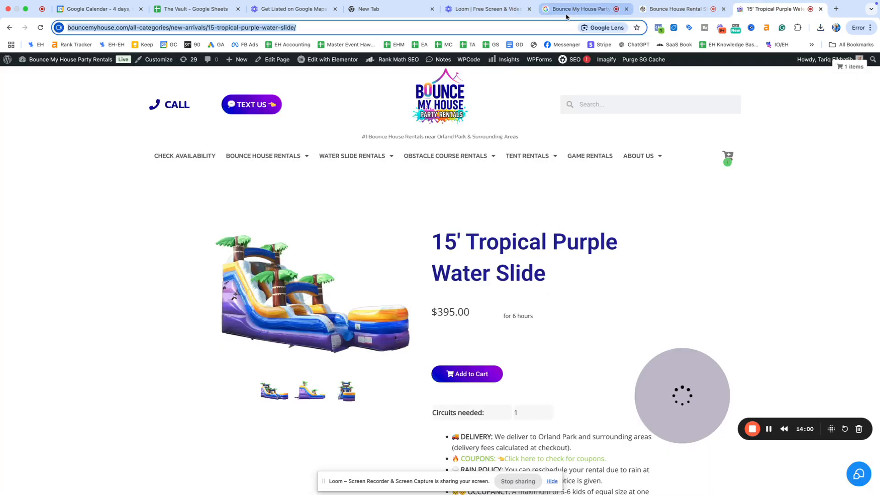
left_click(566, 15)
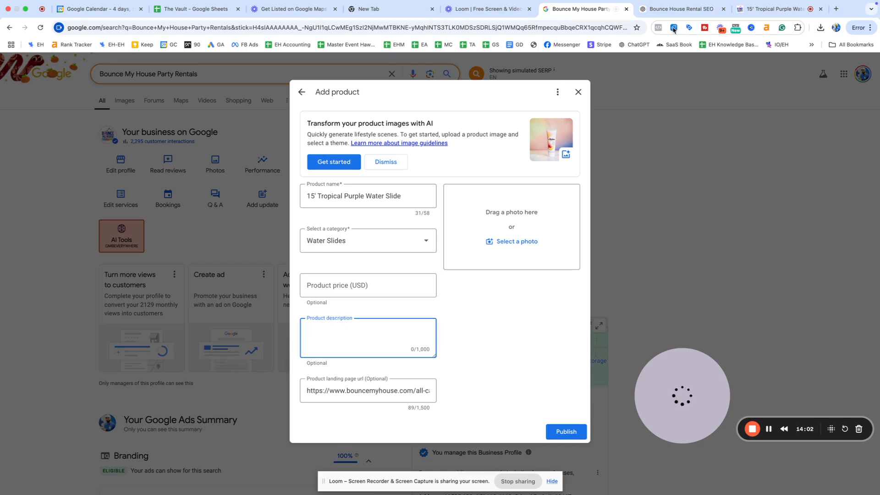
left_click(679, 9)
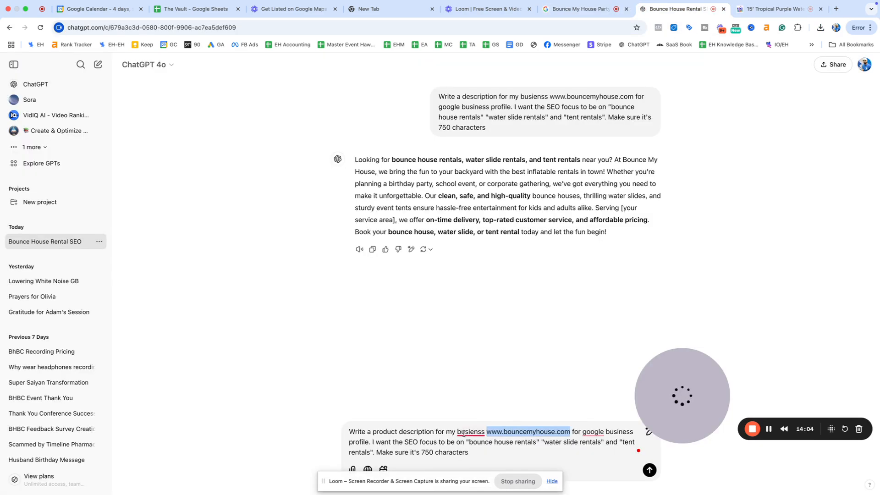
left_click_drag(446, 432, 570, 433)
type("https://www.bouncemyhouse.com/all-categories/new-arrivals/15-tropical-purple-water-slide/")
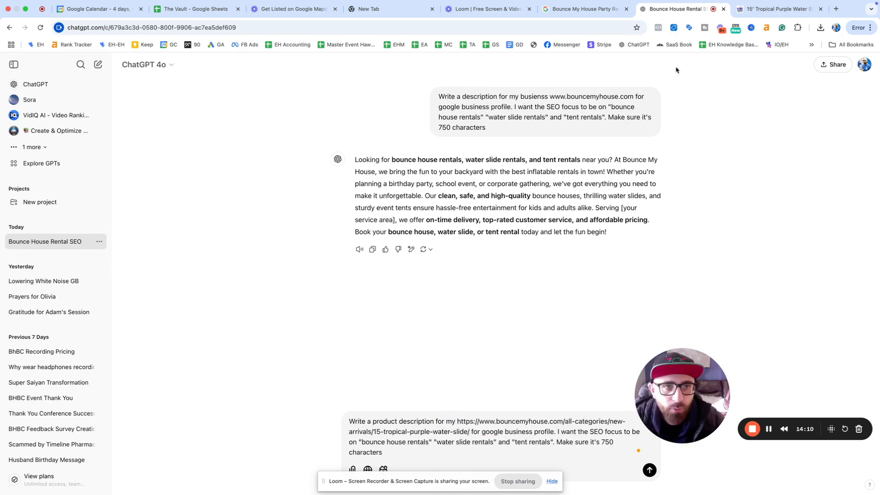
Step: Retarget the prompt to 'water slide rentals' in Orland Park, 1,000 characters, no product specifics, and send it
type("this item")
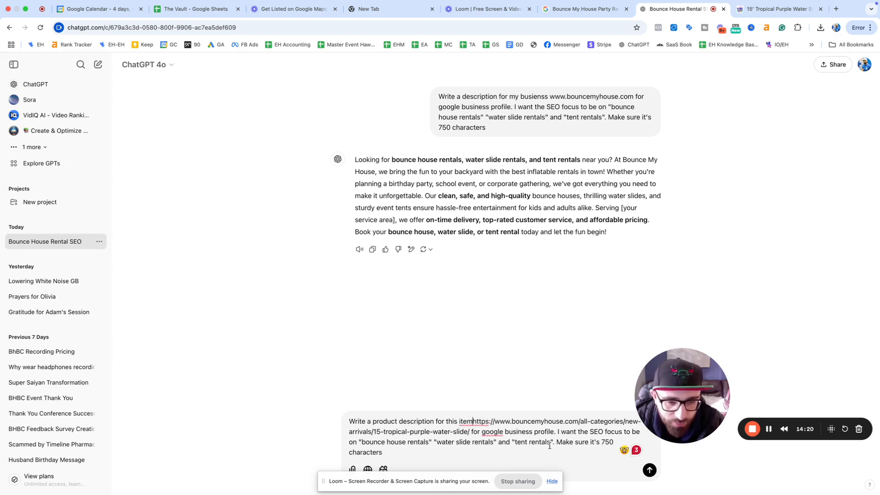
left_click_drag(552, 443, 361, 443)
type("water slide rentals")
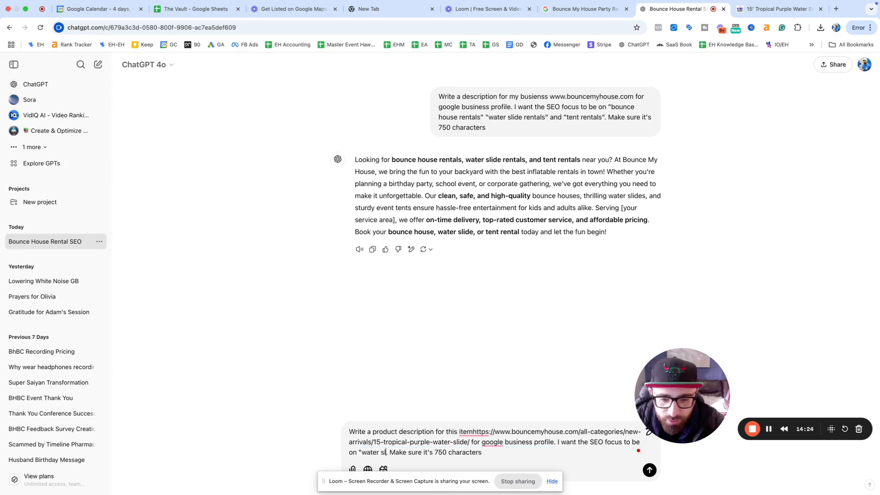
type("\" in \"o")
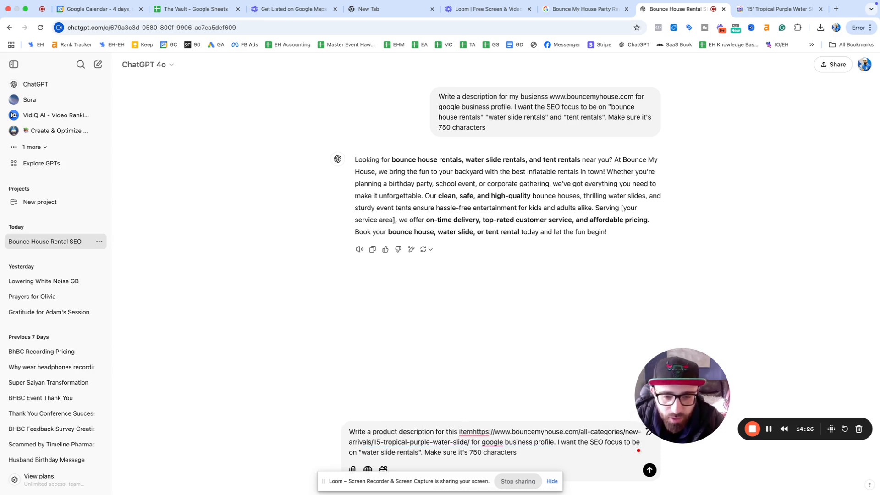
type("rland Park\".")
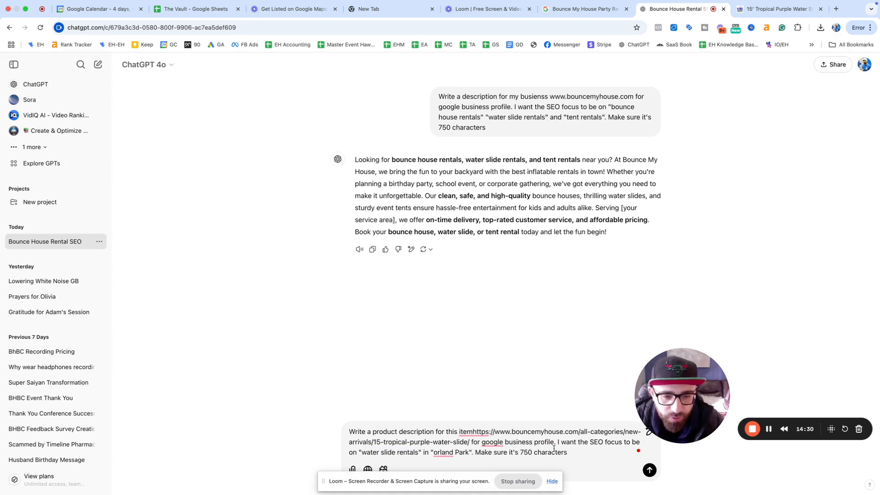
double_click(526, 453)
type("1,")
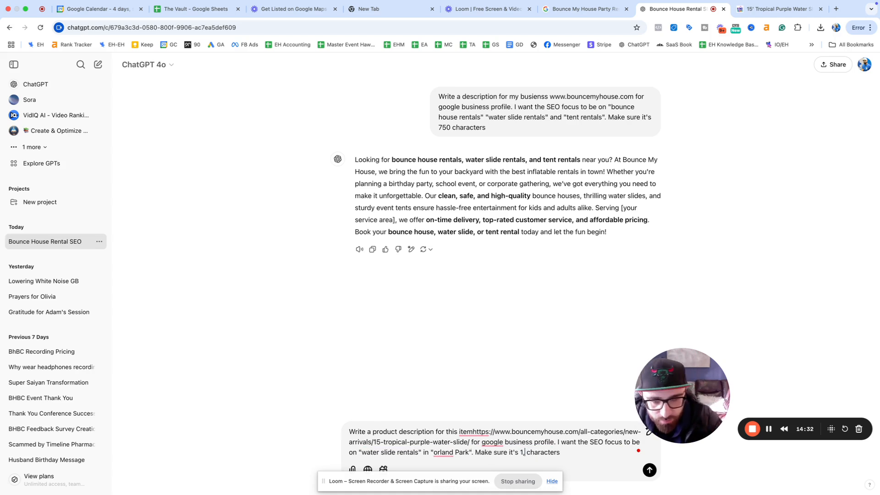
type("000 characters. Don't ")
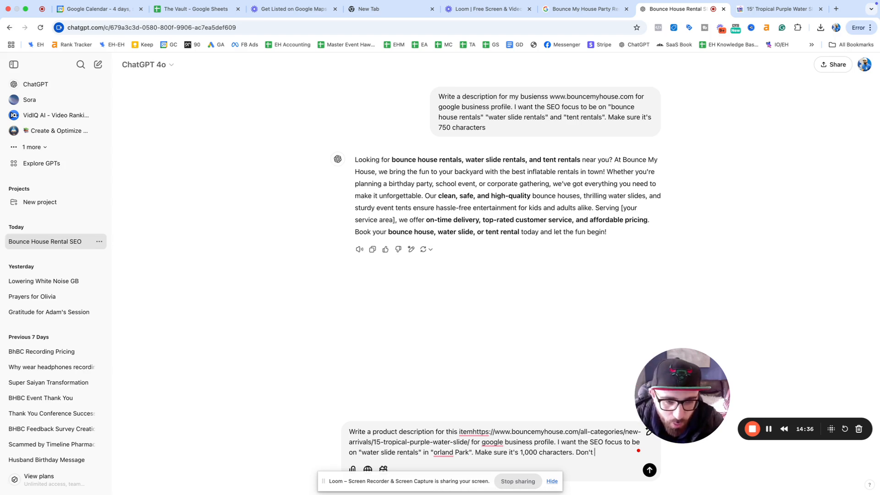
type("mention safety feature")
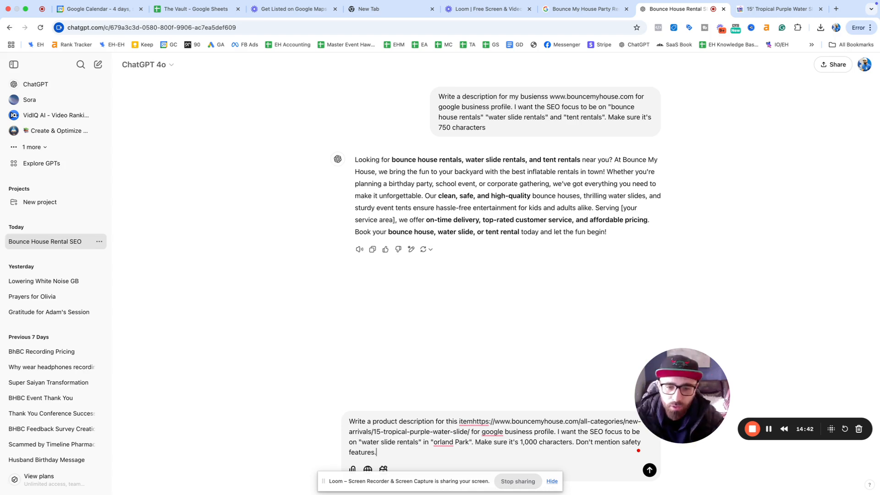
type("s or any")
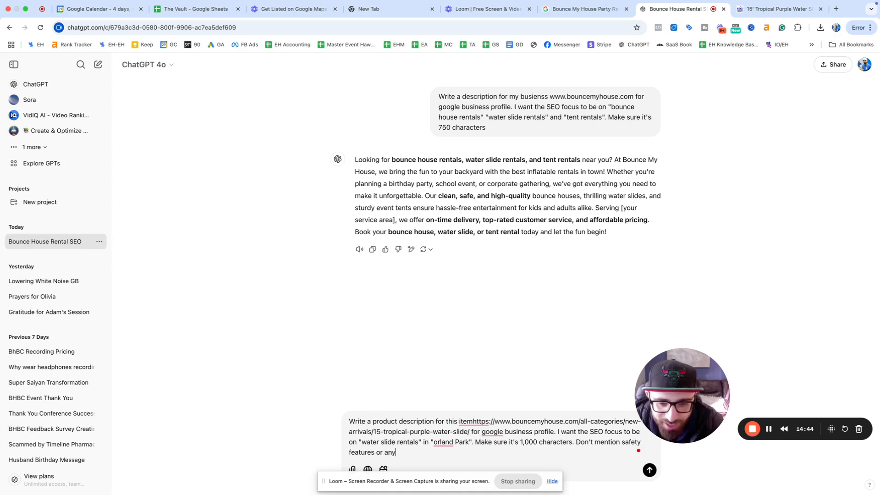
type(" specifics about the product.")
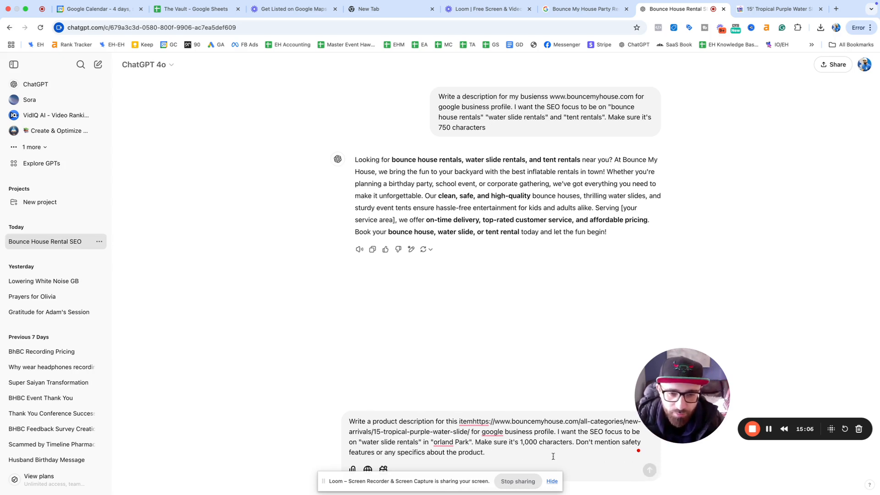
key("Return")
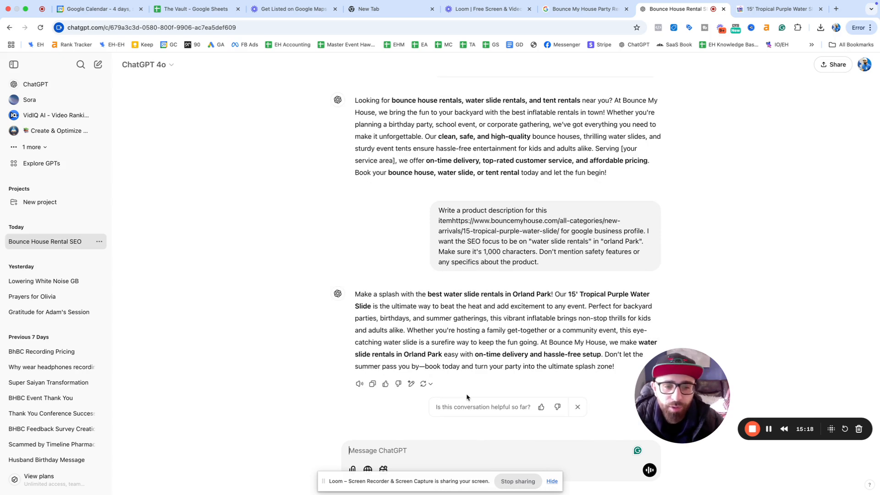
Step: Paste ChatGPT's new description into Product description, filling 654/1,000 characters
left_click_drag(615, 366, 357, 296)
key("super+c")
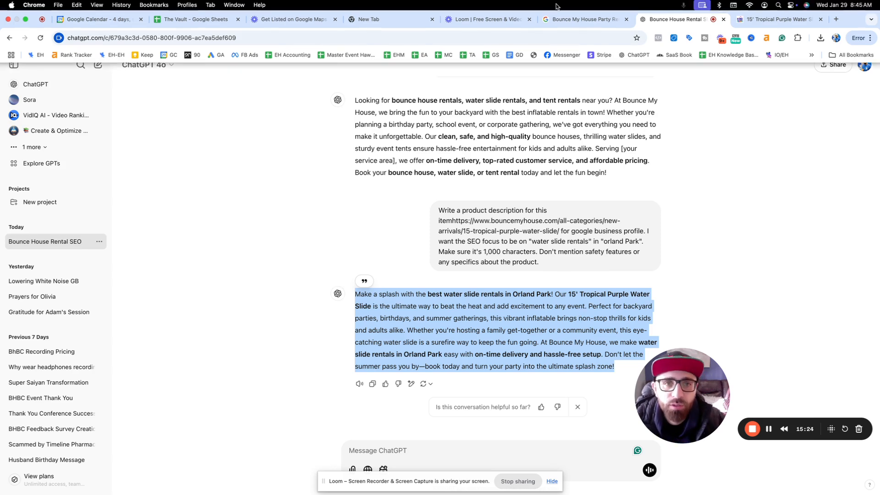
left_click(581, 19)
key("super+v")
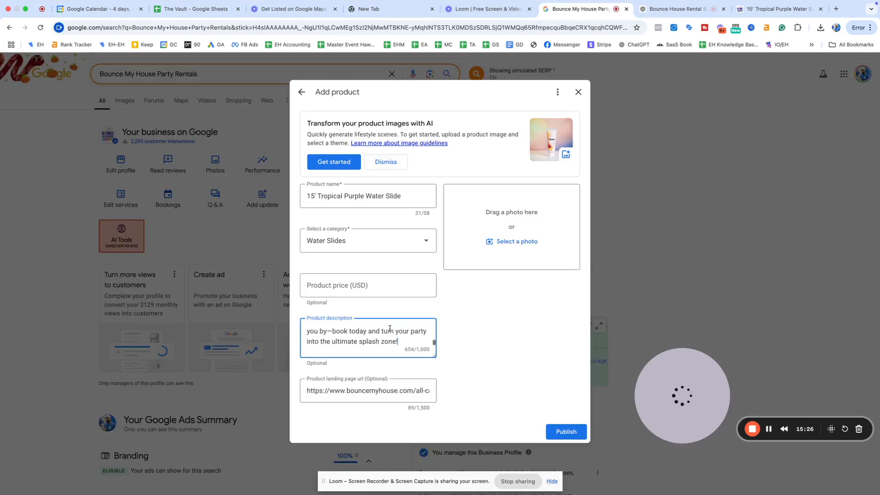
Step: Tell ChatGPT the description is only 654 characters and ask for just under 1,000
left_click(651, 13)
left_click(461, 449)
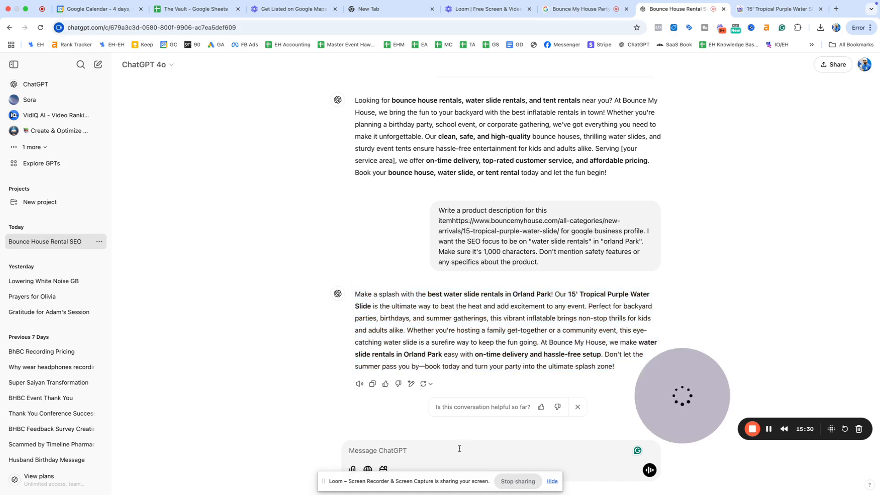
type("This is only 6")
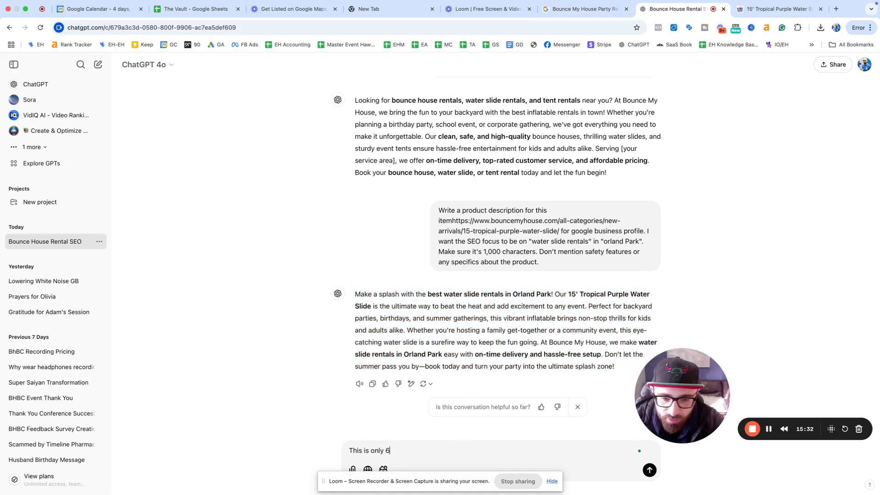
type("54 chara")
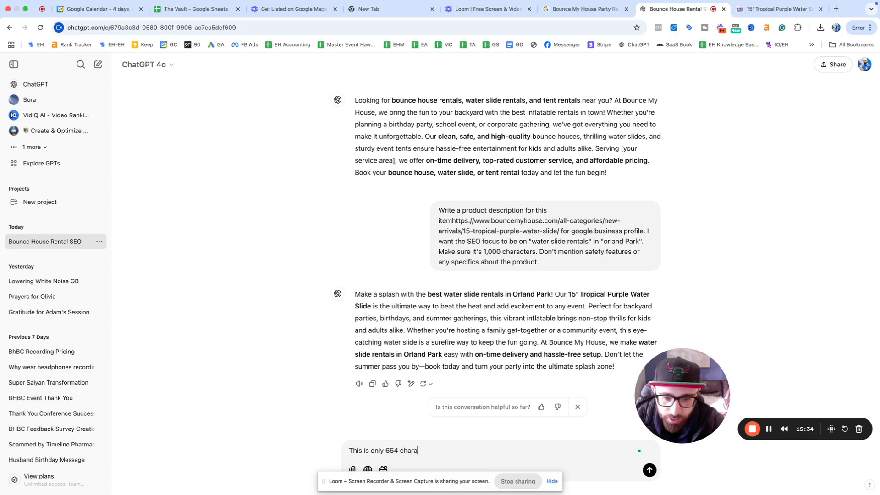
type("cters. Need it to be just und")
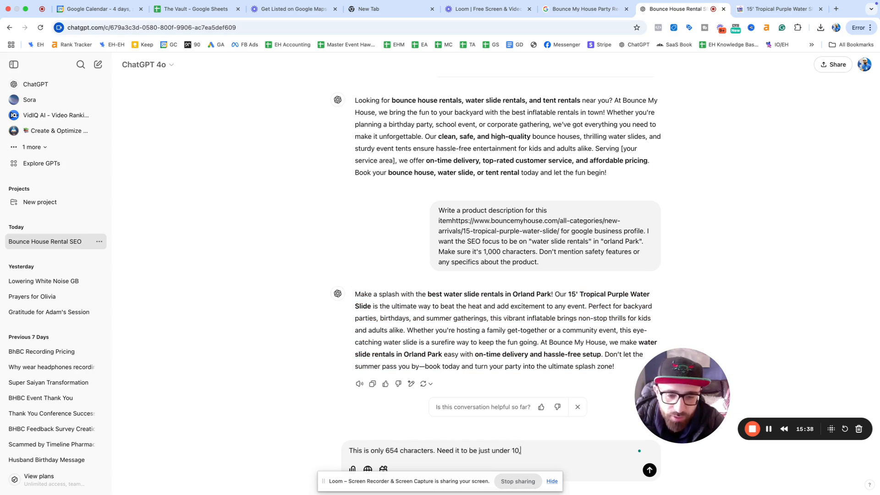
type("er 1,000 characters")
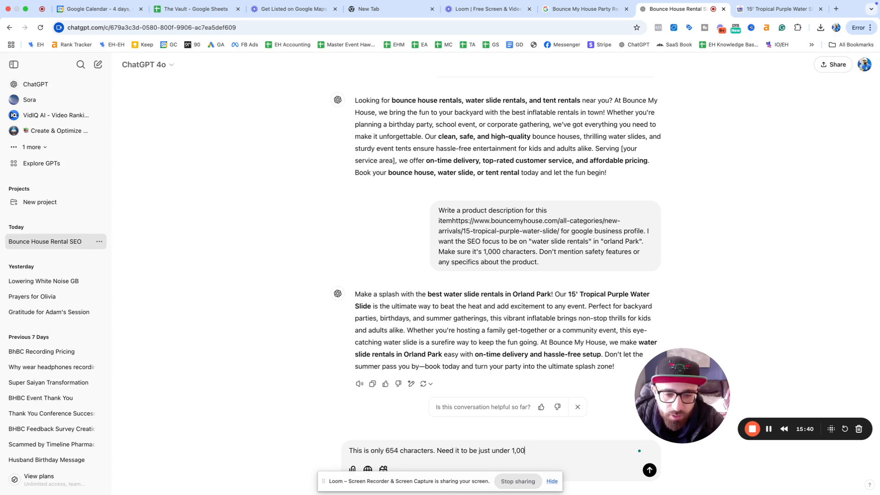
key("Return")
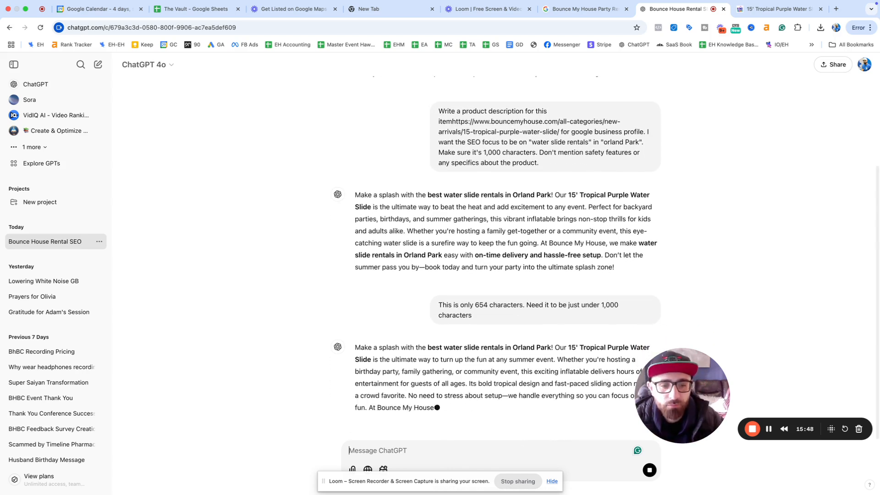
left_click_drag(660, 440, 742, 348)
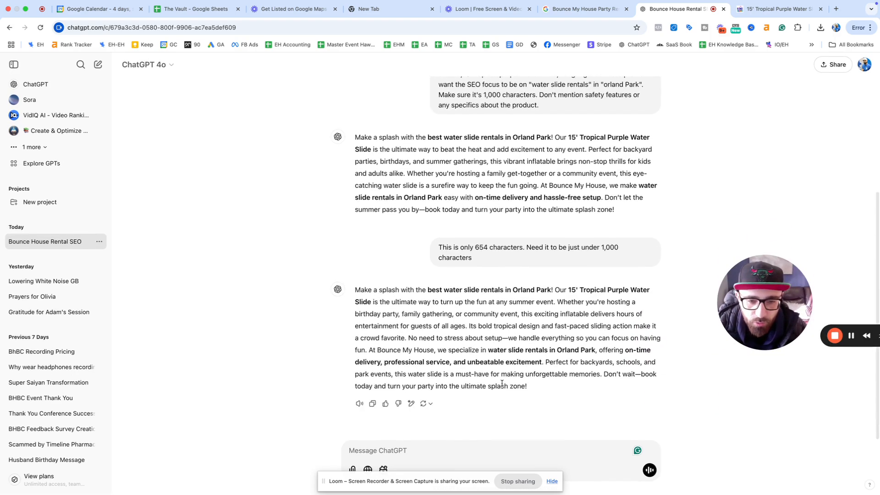
Step: Copy the expanded answer and select the existing Product description text to replace it
triple_click(502, 383)
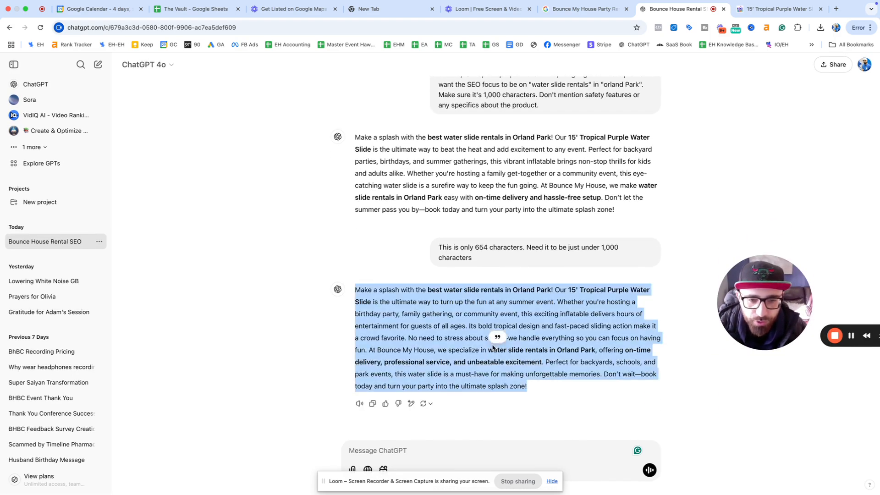
left_click(581, 9)
triple_click(365, 332)
Step: Paste the expanded description and delete trailing blank lines, leaving 821 characters
key("ctrl+v")
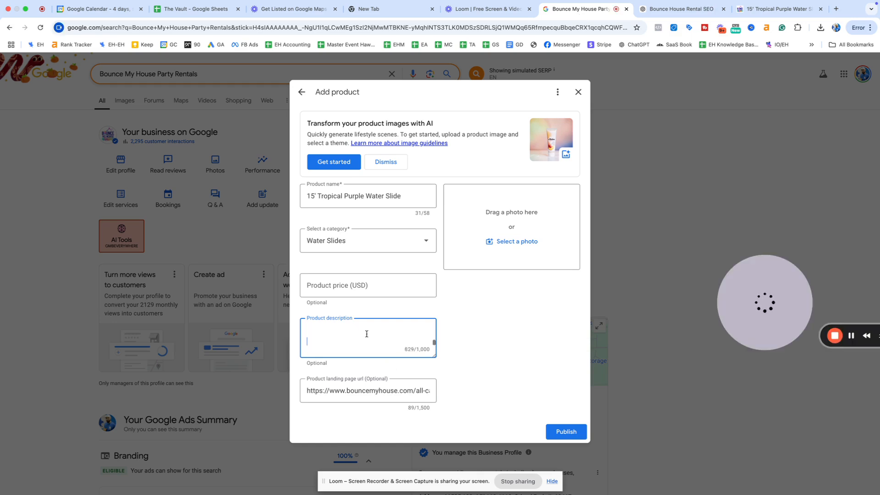
key("BackSpace")
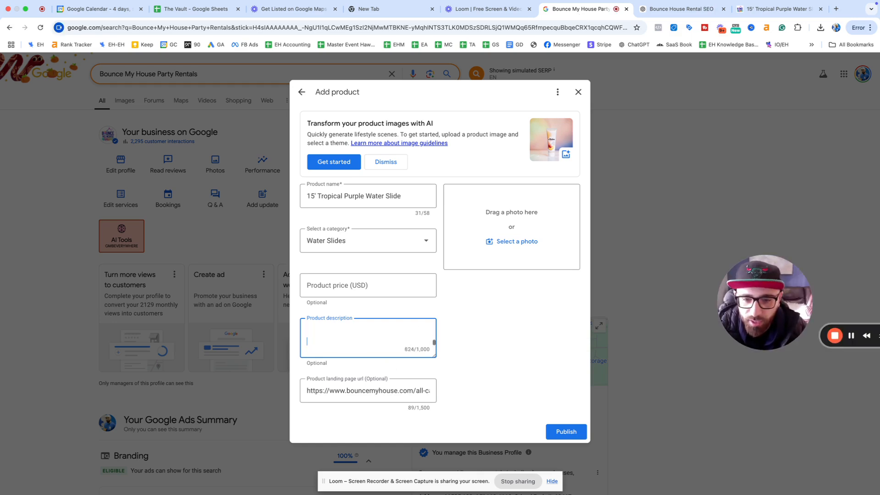
key("BackSpace")
key("BackSpace")
key("BackSpace")
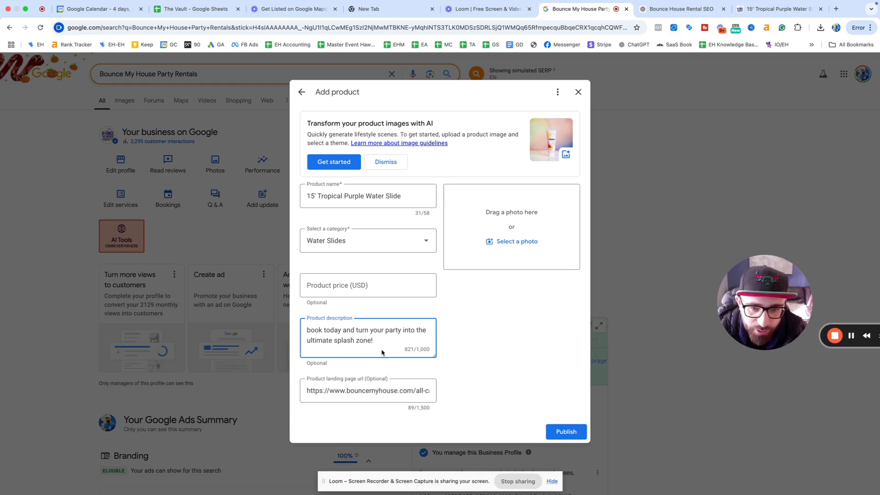
scroll(387, 343, "up", 5)
scroll(387, 343, "up", 1)
scroll(387, 342, "down", 5)
scroll(360, 328, "up", 5)
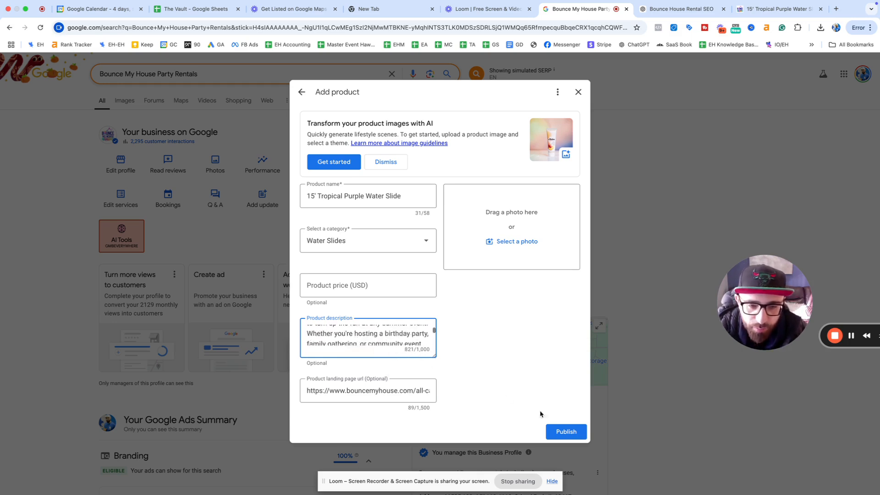
Step: Try twice to upload the water slide .webp image from Downloads; it's rejected as an invalid type
left_click(513, 245)
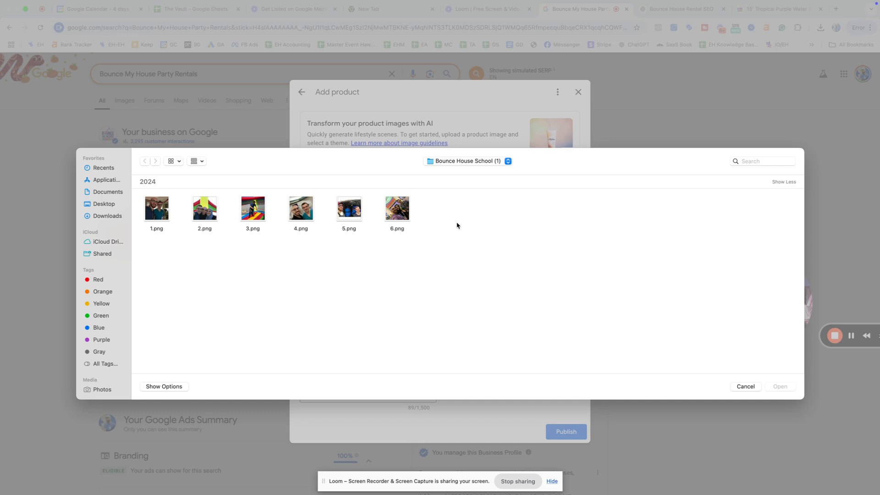
left_click(118, 216)
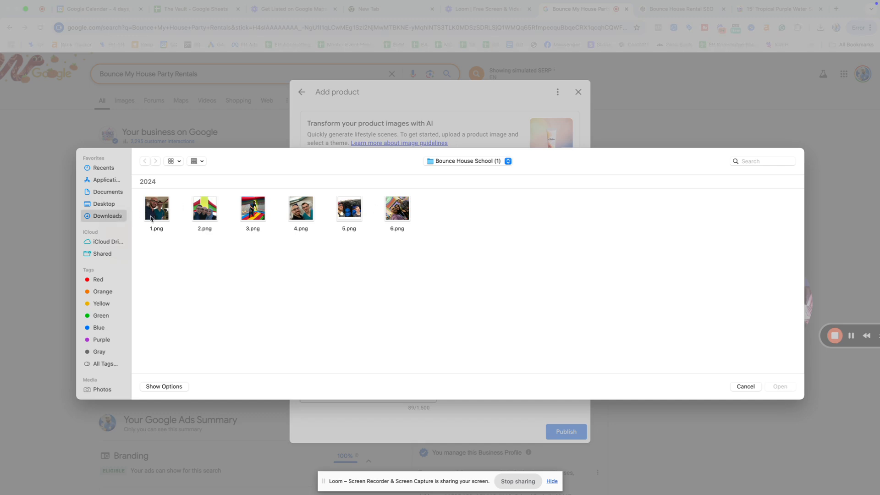
left_click(162, 218)
double_click(162, 218)
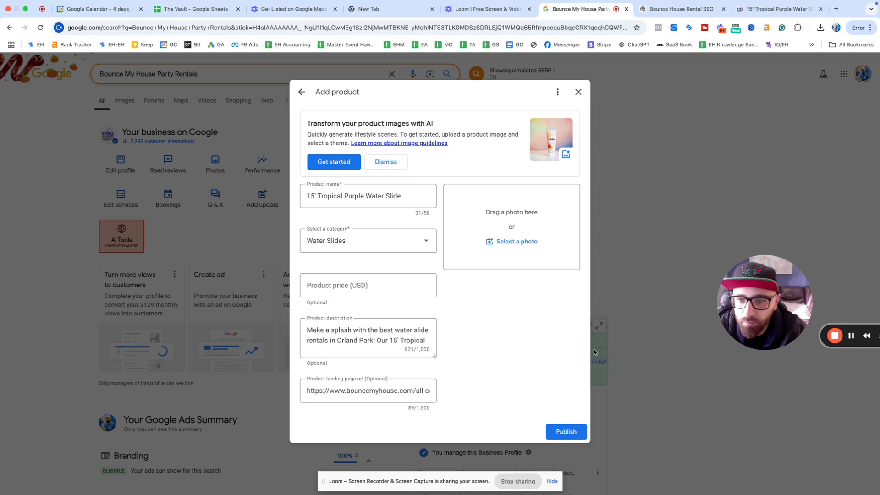
left_click(516, 242)
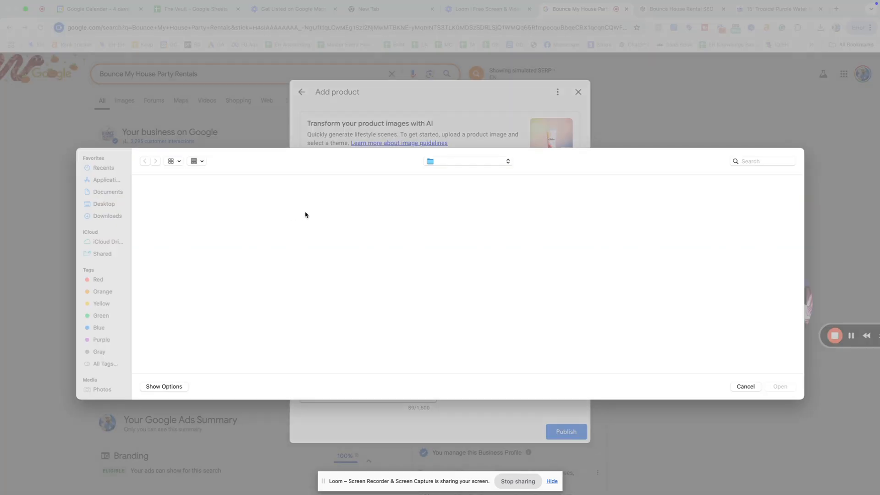
left_click(164, 208)
double_click(164, 208)
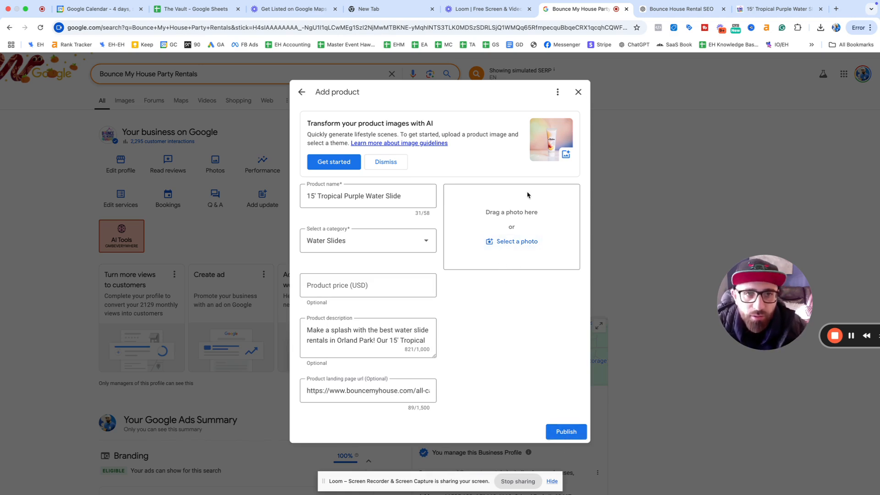
left_click(752, 10)
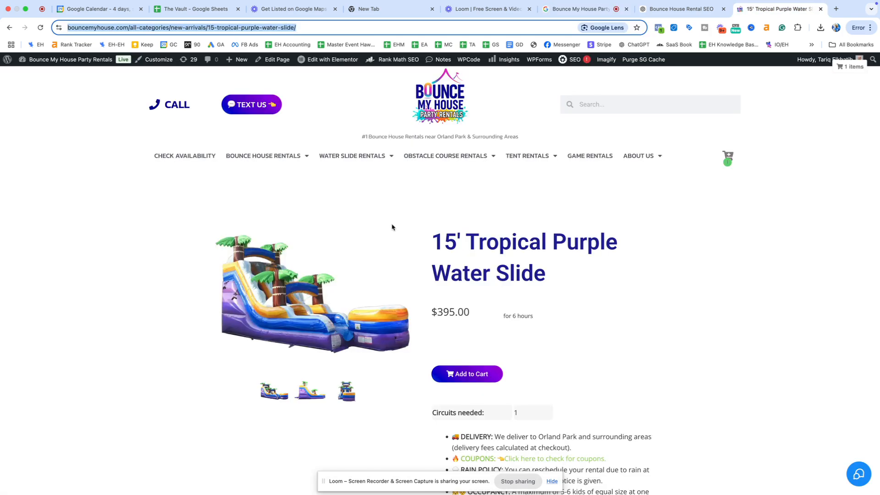
Step: Enlarge the 15' Tropical Purple Water Slide photo on bouncemyhouse.com and screenshot it
left_click(300, 292)
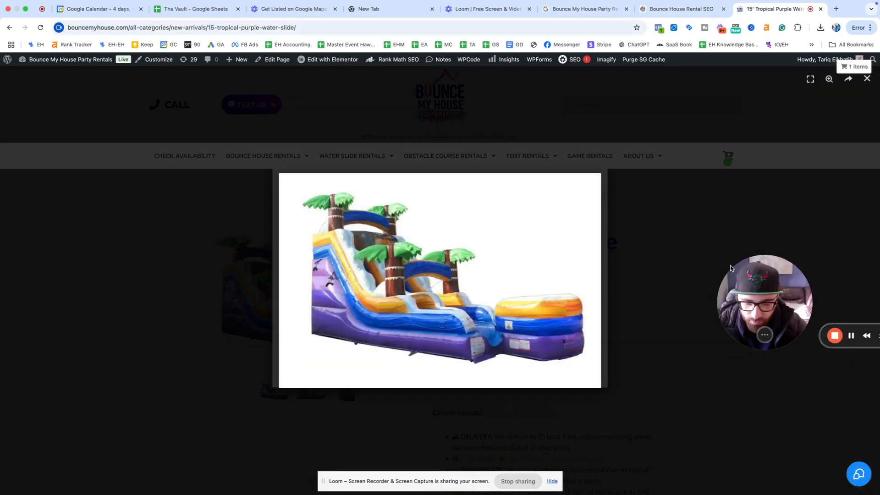
key("super+shift+4")
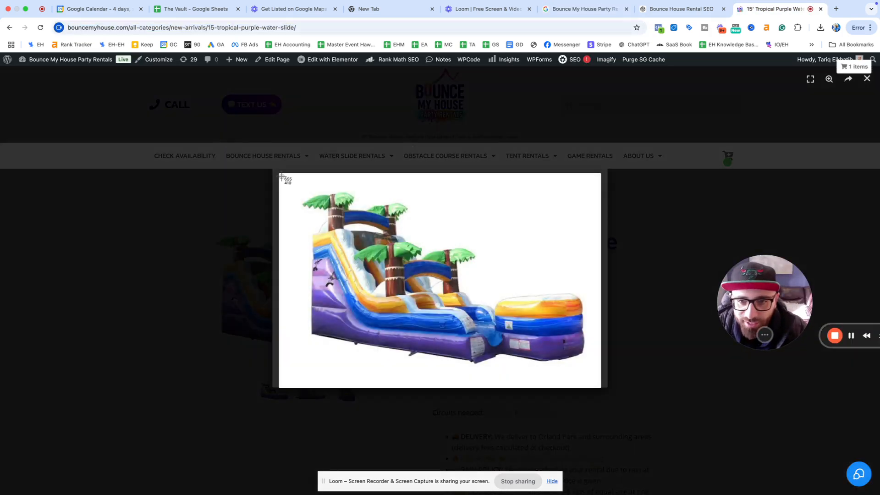
left_click_drag(281, 175, 600, 387)
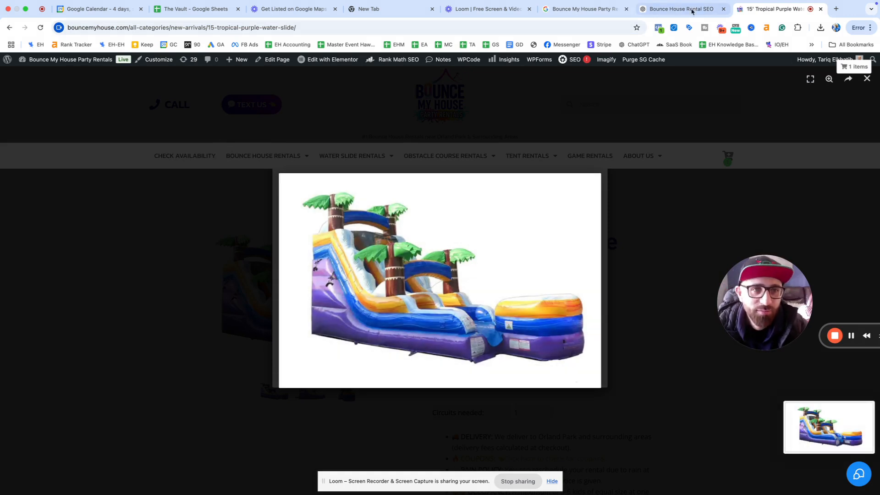
left_click(579, 8)
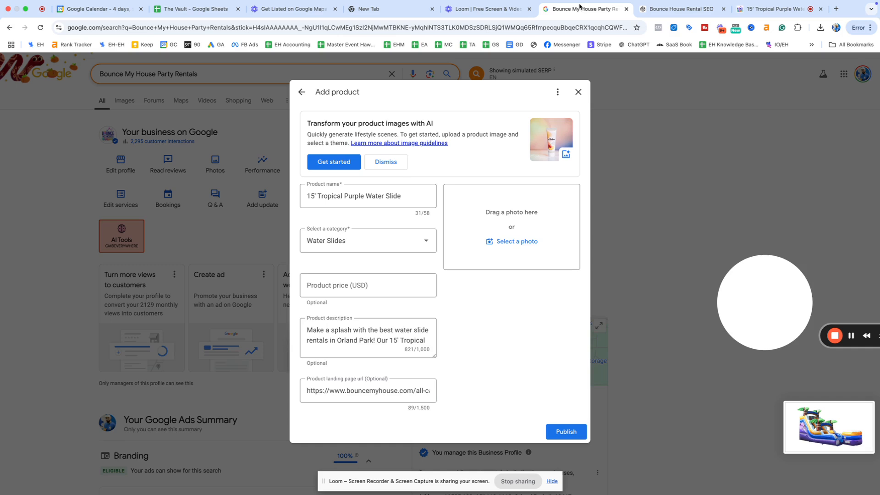
Step: Upload today's Desktop screenshot as the product photo and publish the water slide product
left_click(508, 240)
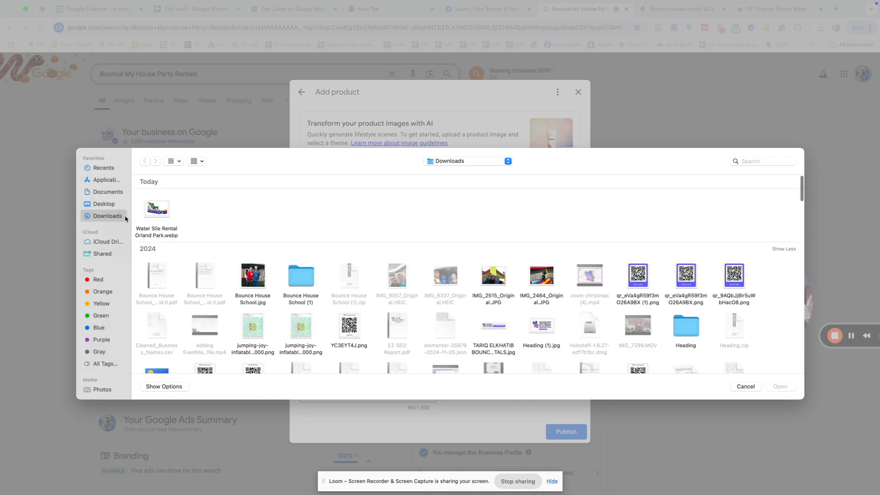
left_click(94, 203)
left_click(151, 210)
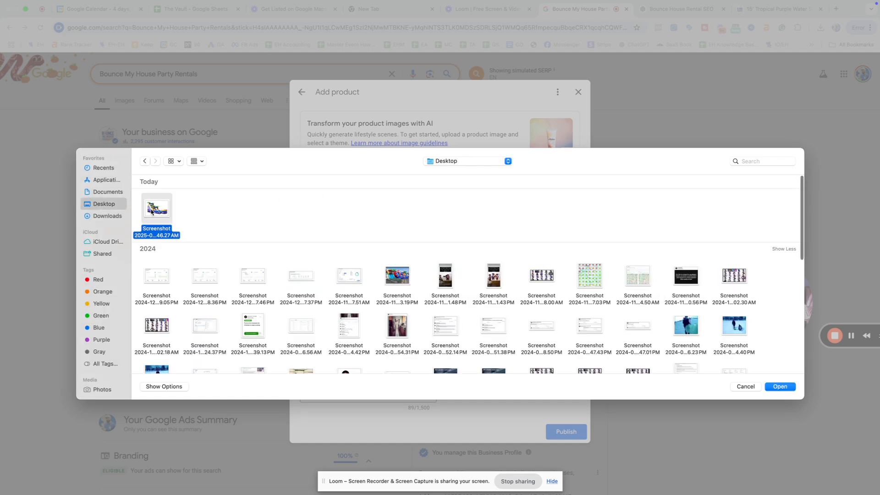
double_click(152, 209)
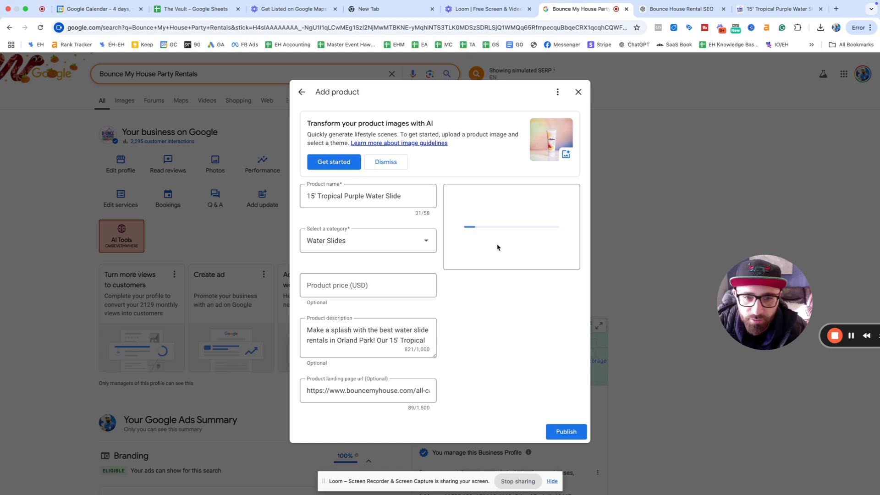
left_click(567, 433)
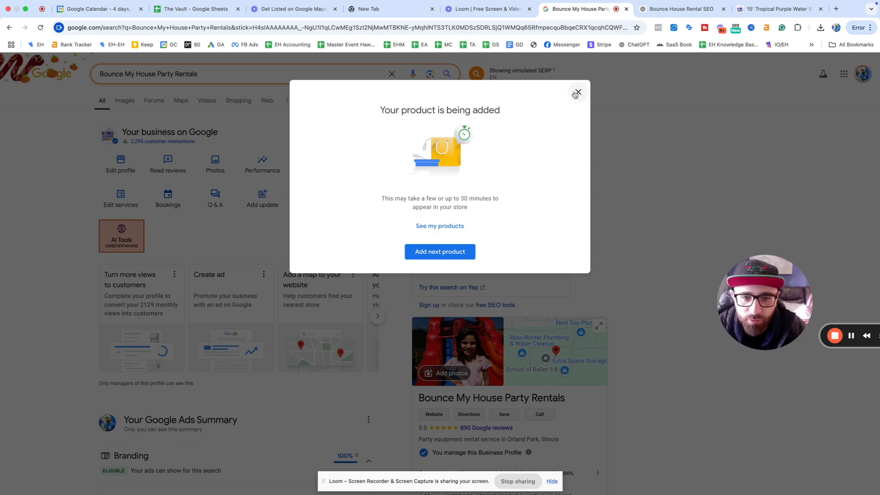
Step: Review the Canopies & tents and Table & chair rentals entries in the services list
left_click(577, 92)
scroll(515, 199, "down", 3)
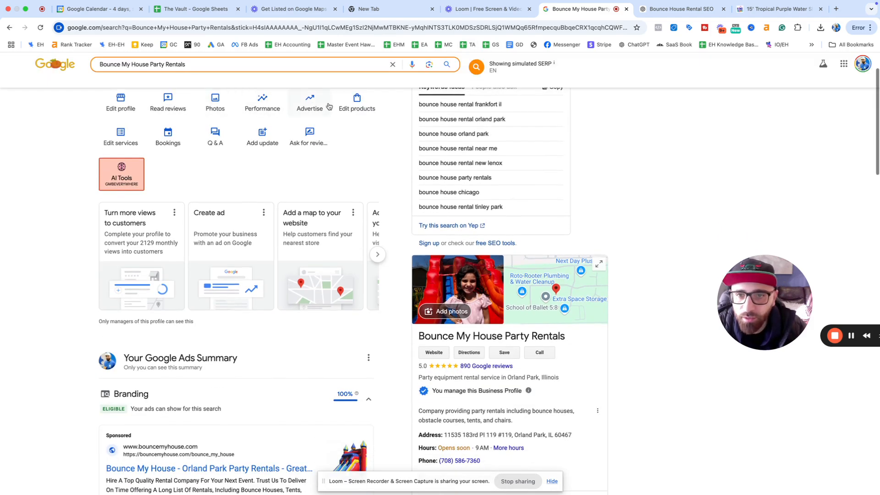
left_click(124, 148)
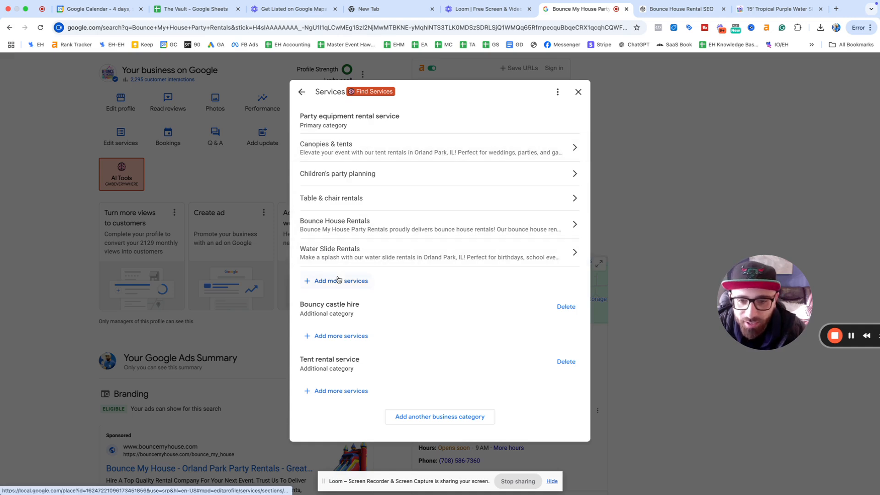
left_click(342, 144)
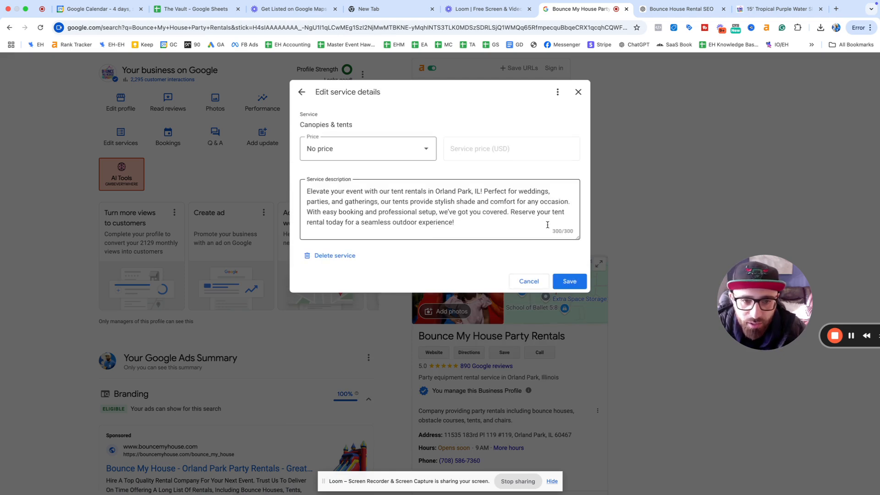
left_click(308, 97)
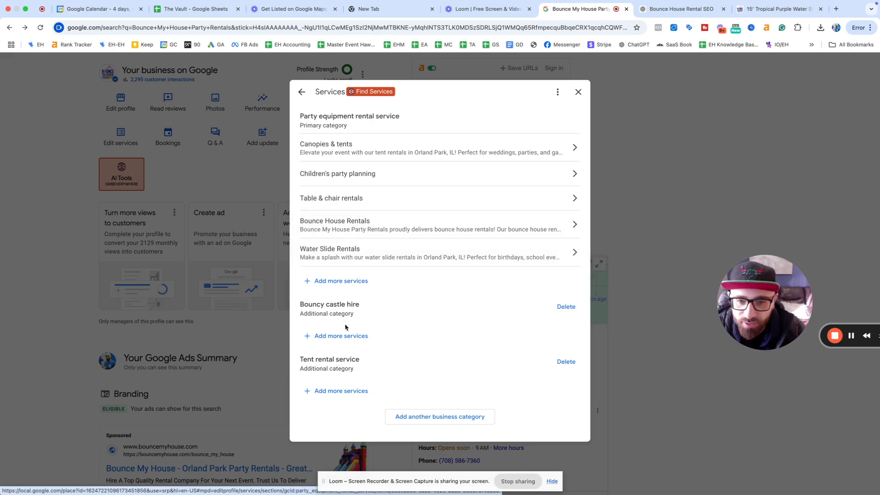
left_click(387, 205)
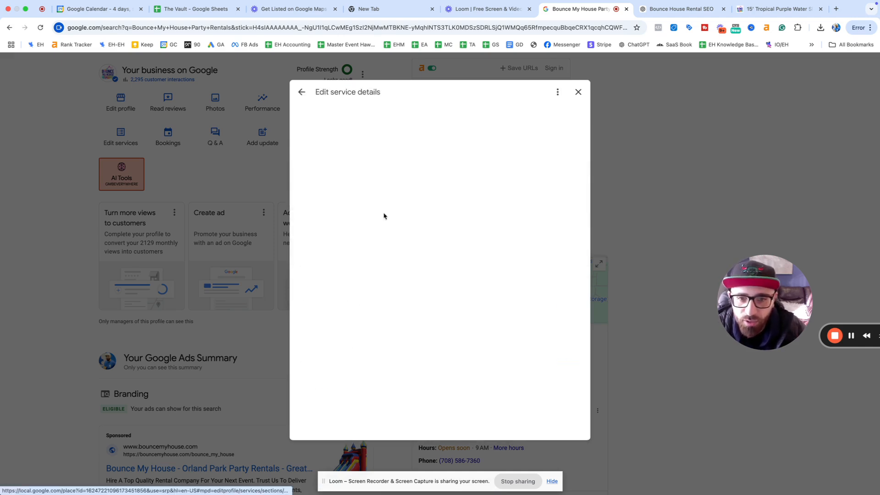
left_click(301, 93)
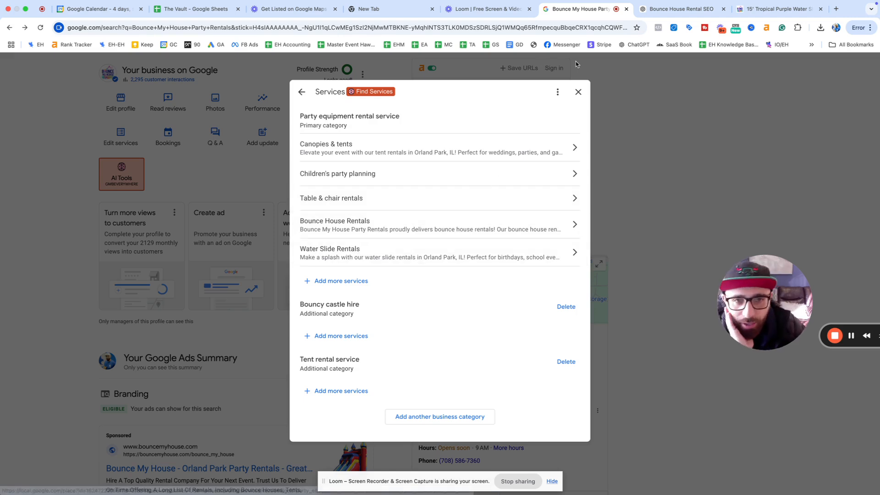
left_click(577, 92)
Step: Check the online booking links, then bring up the Q&A panel
left_click(177, 133)
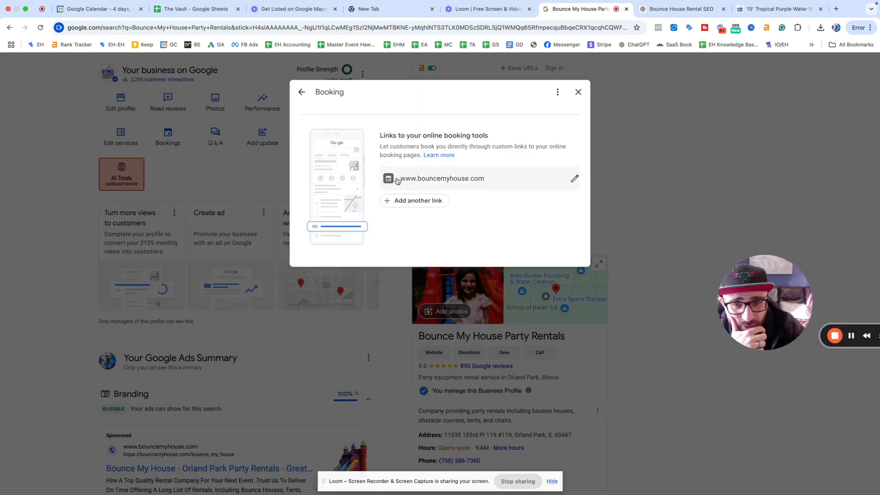
left_click(577, 92)
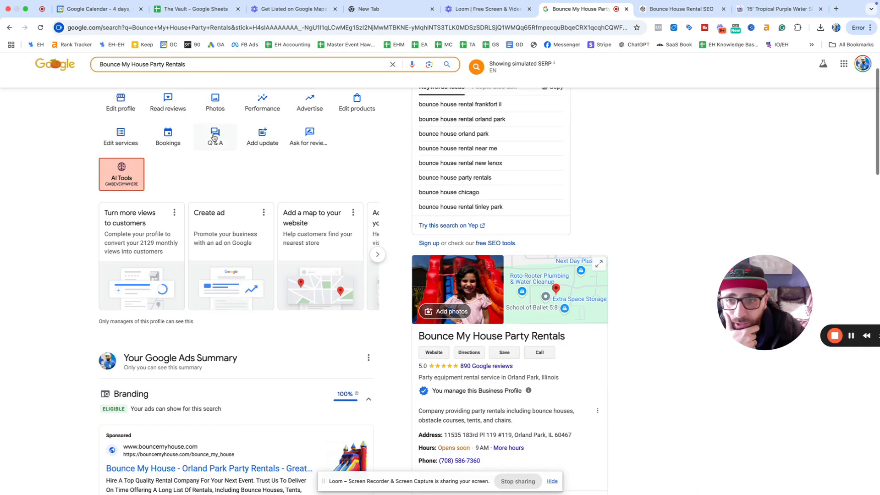
left_click(214, 138)
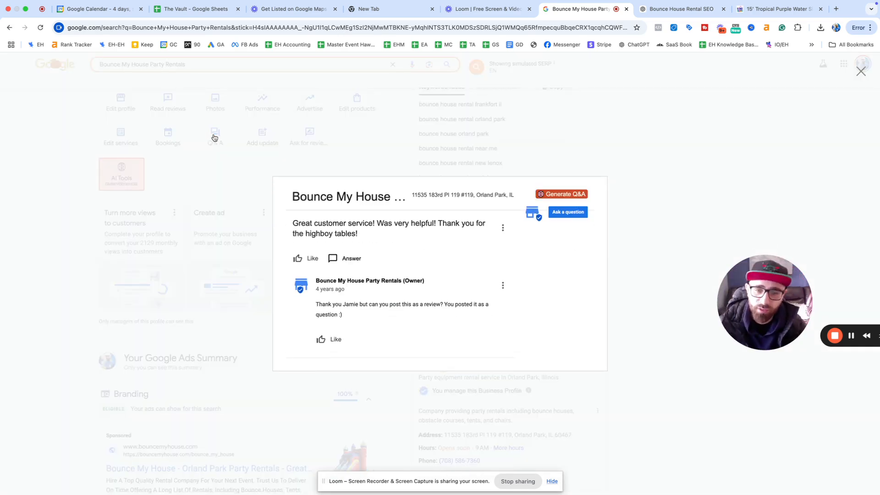
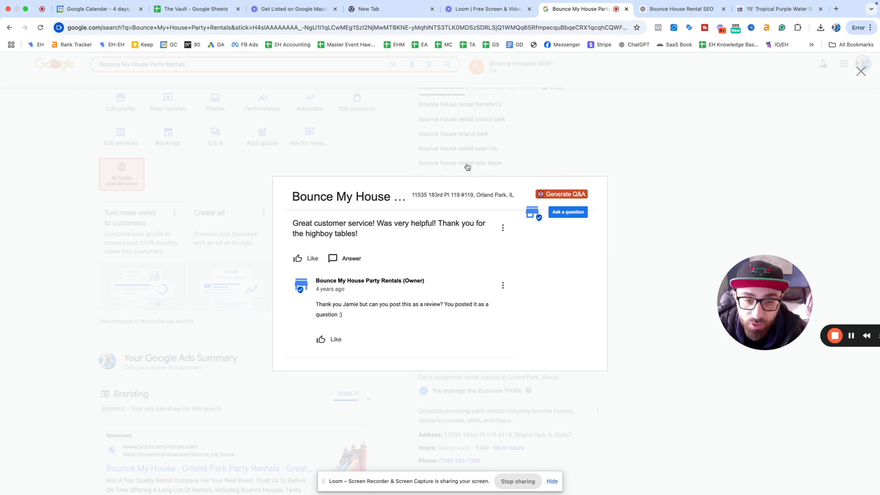
Step: Close the customer Q&A thread to get back to the Bounce My House Party Rentals panel
left_click(513, 164)
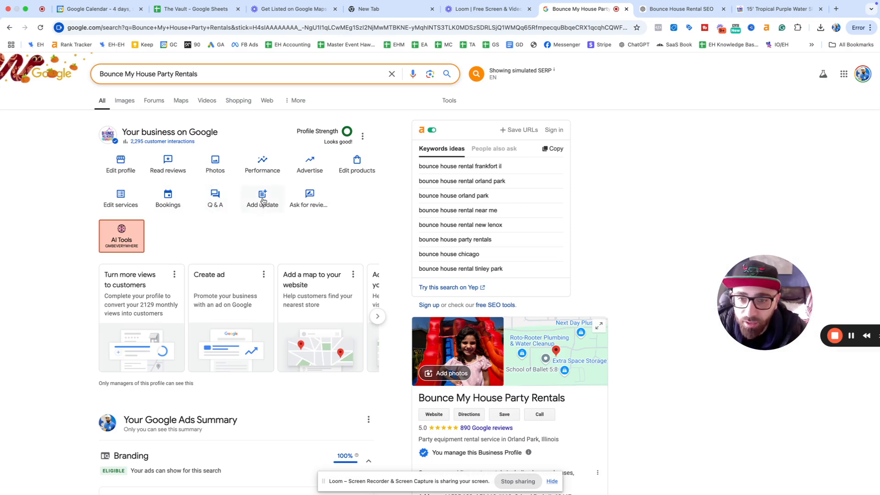
Step: Start a new update post with the recent Desktop screenshot attached as its image
left_click(263, 201)
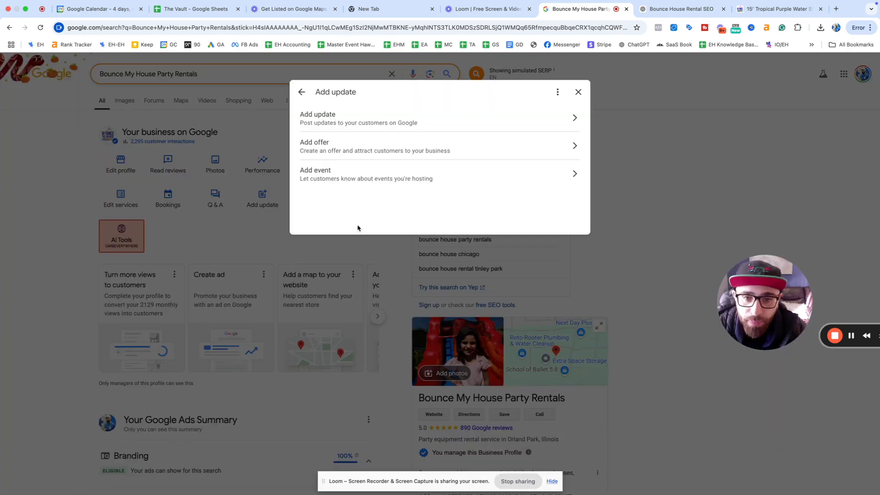
left_click(408, 118)
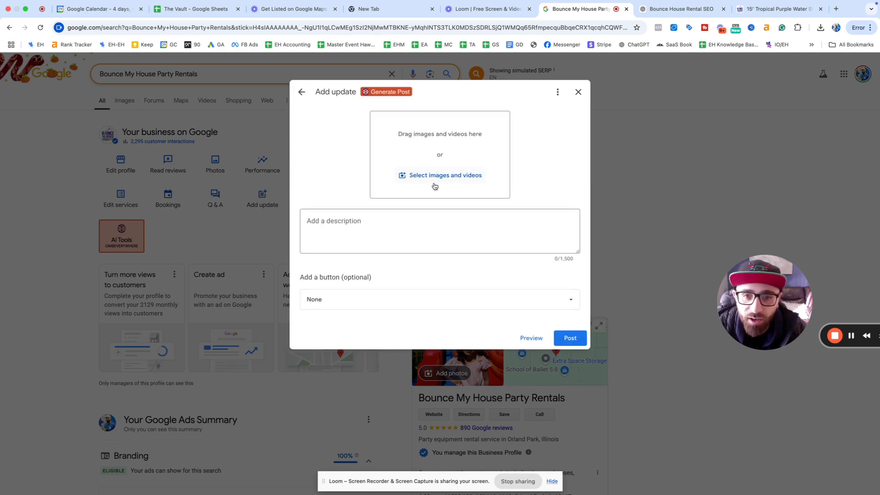
left_click(430, 176)
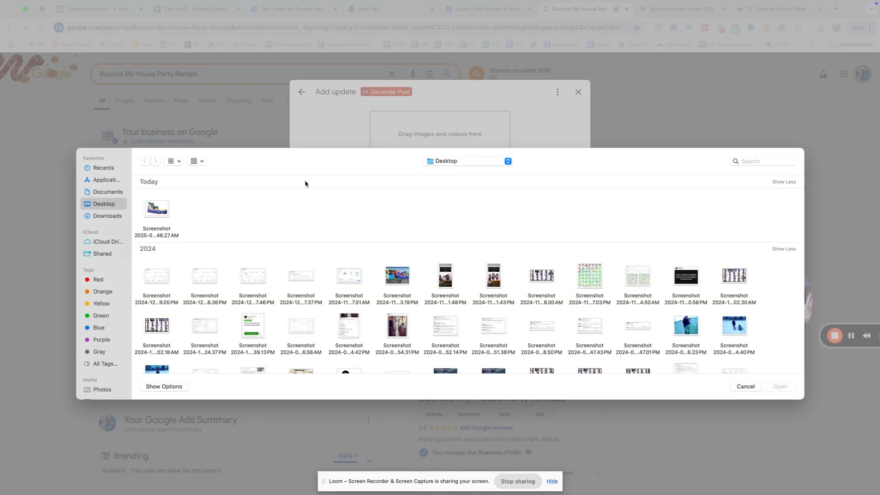
double_click(156, 209)
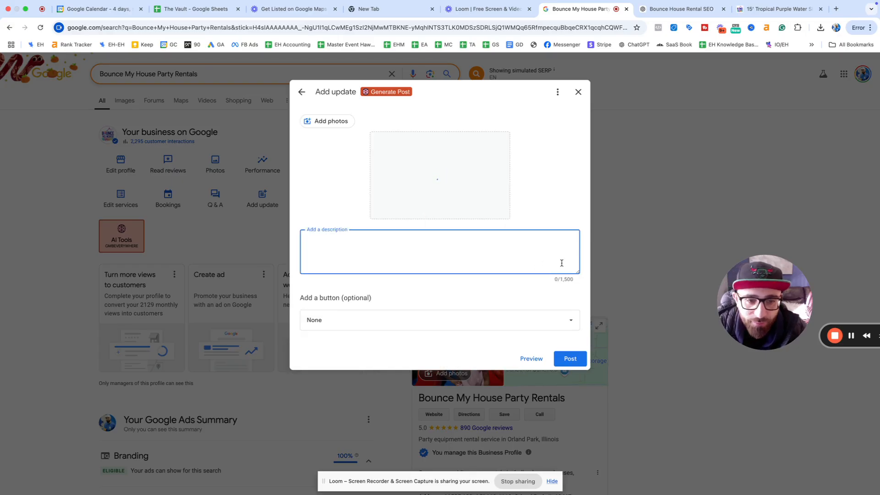
key("ctrl+Tab")
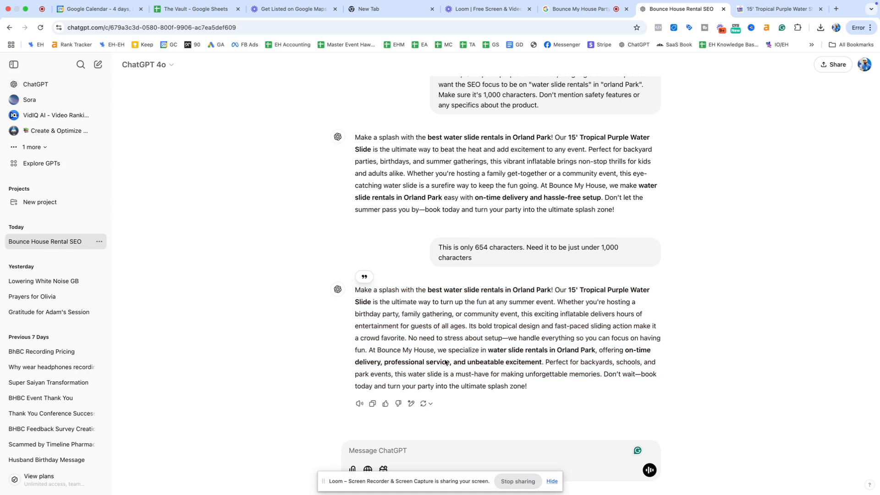
Step: Ask ChatGPT to rewrite the copy as a new-arrival profile update of 1,400–1,500 characters
left_click(418, 453)
type("Now wr")
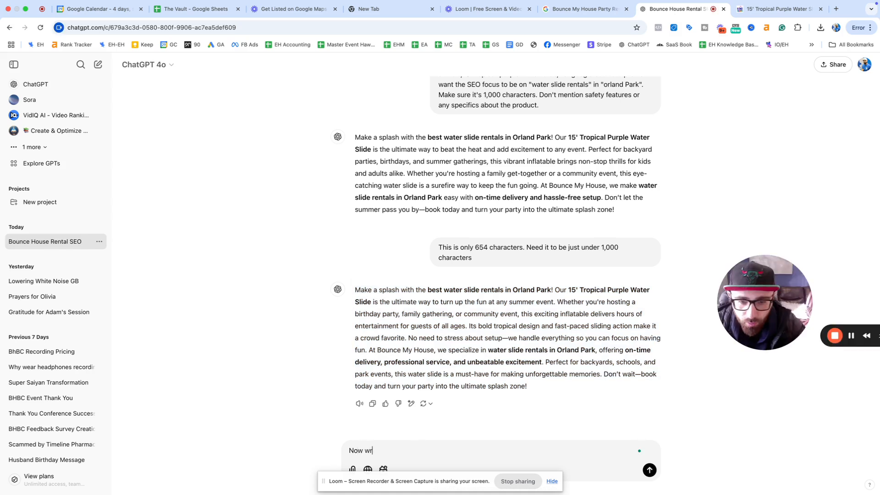
type("ite this as an update for boo")
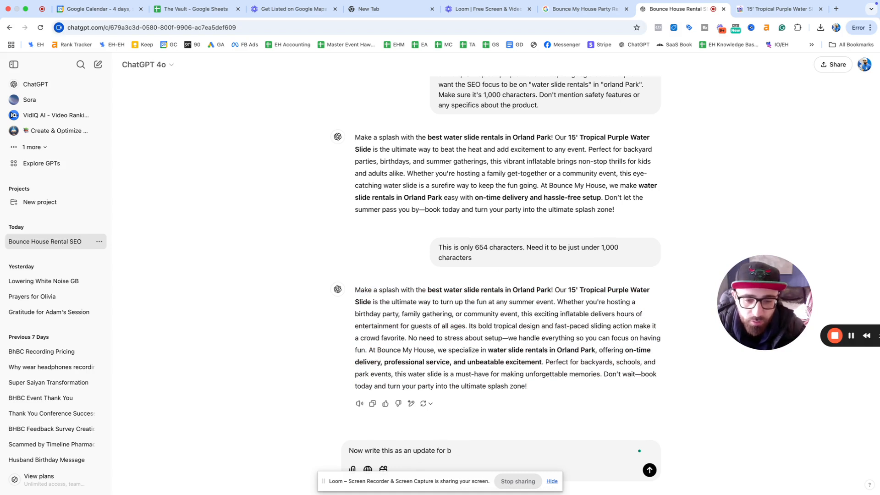
key("BackSpace")
type("google business pro")
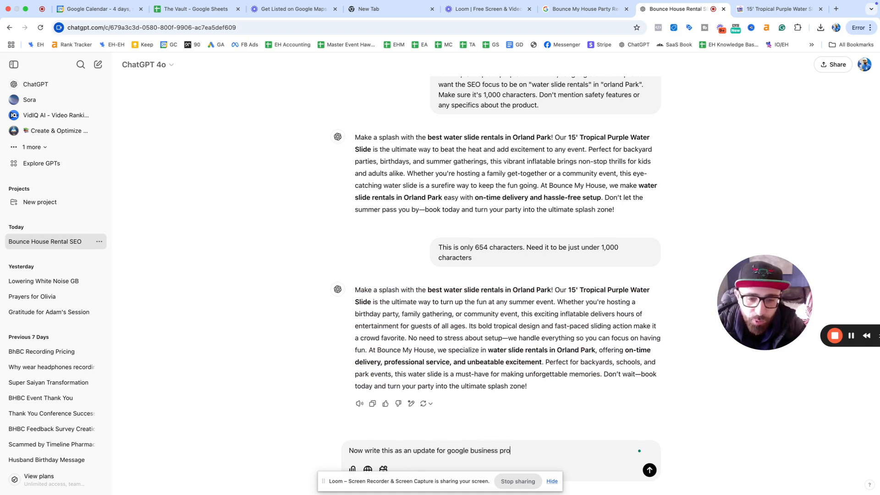
type("fiel")
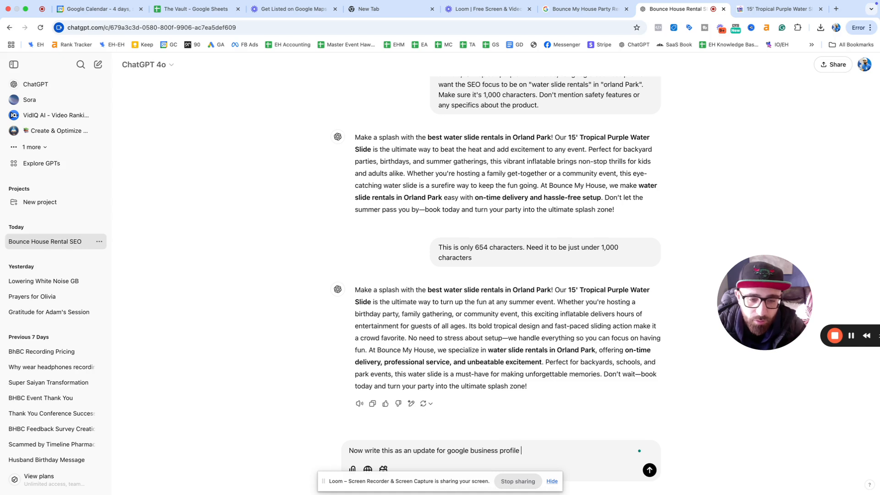
type(". Make it nlik")
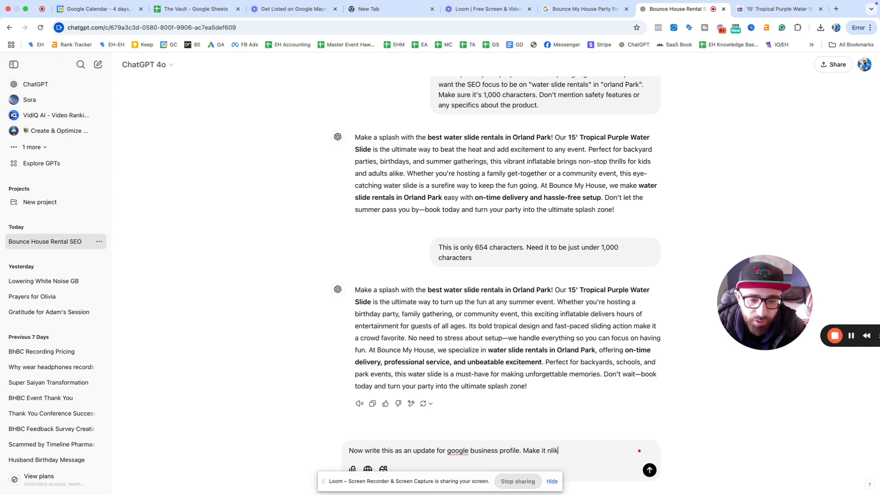
key("BackSpace")
key("BackSpace")
key("BackSpace")
key("BackSpace")
type("like an ann")
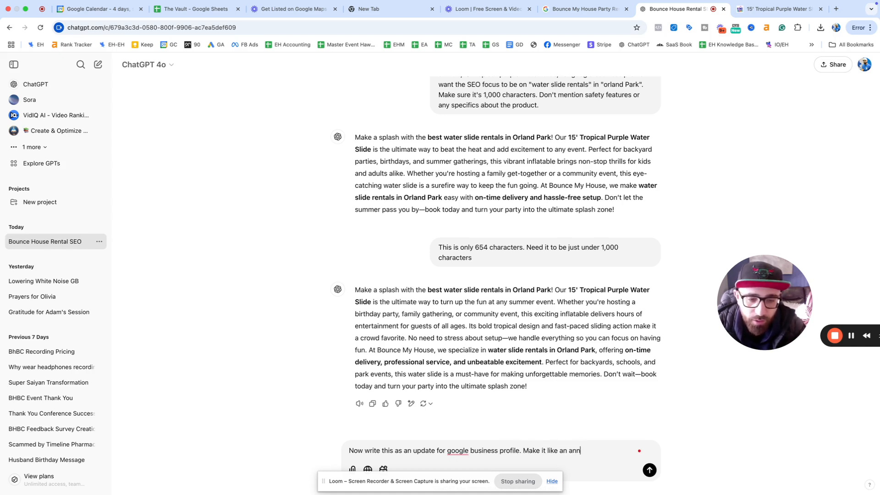
type("ouncement for a new")
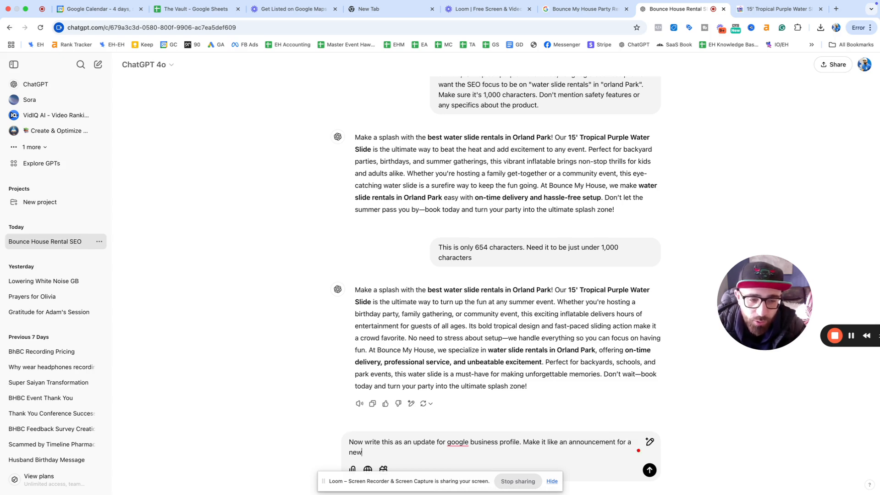
type(" arrival. Mak esur")
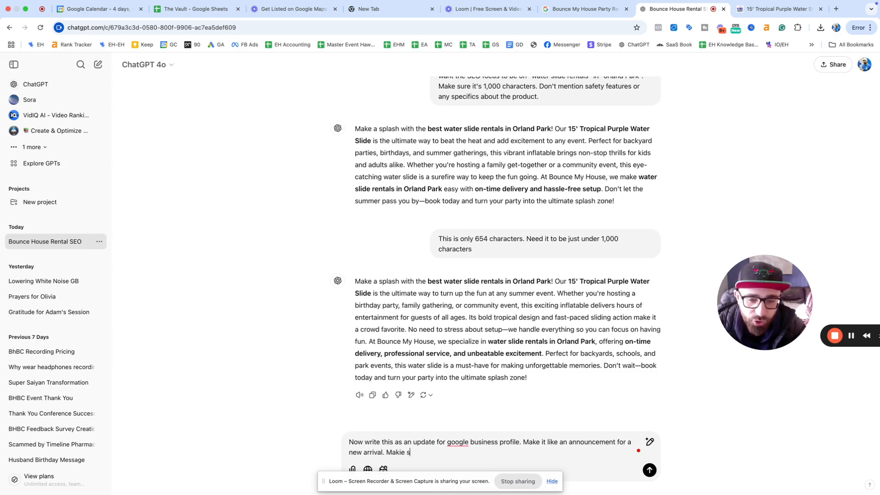
key("BackSpace")
key("BackSpace")
key("BackSpace")
key("BackSpace")
key("BackSpace")
type("e sur")
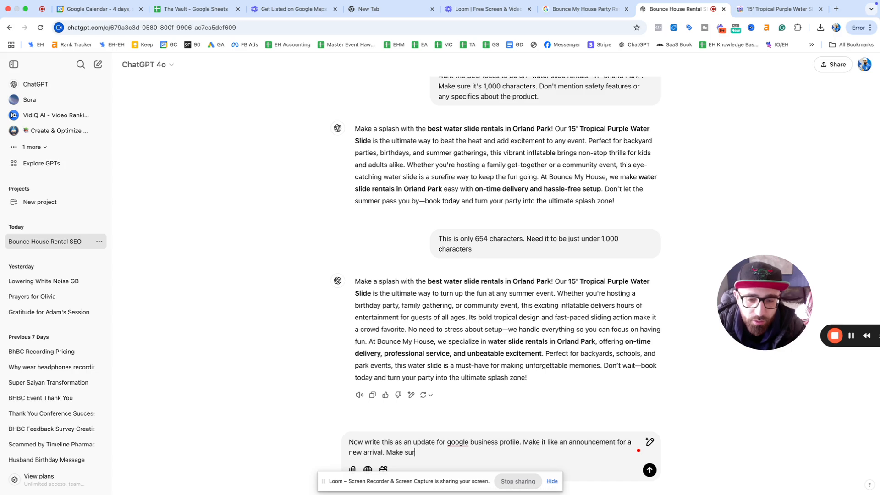
type("e it's at leas")
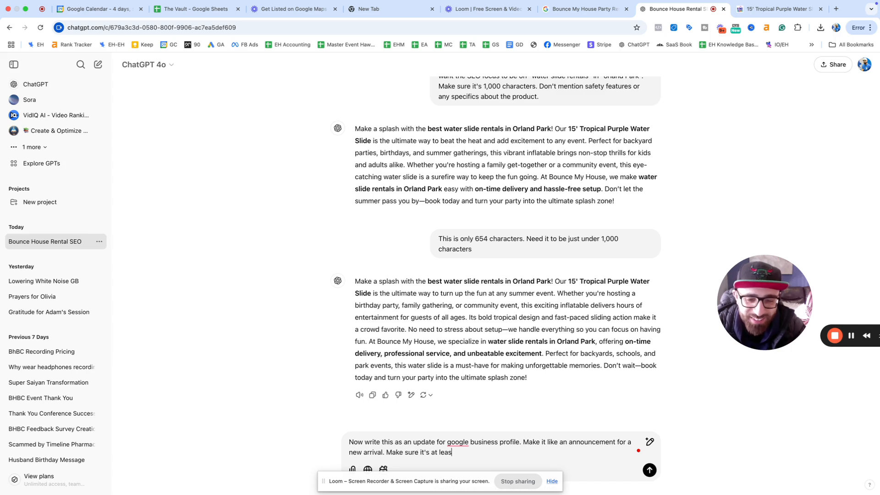
type("t 1400 cha")
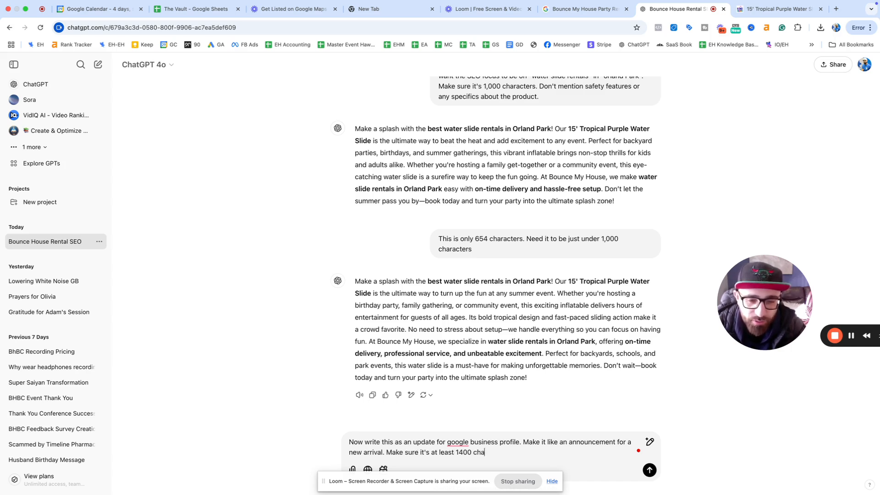
type("ractres but not")
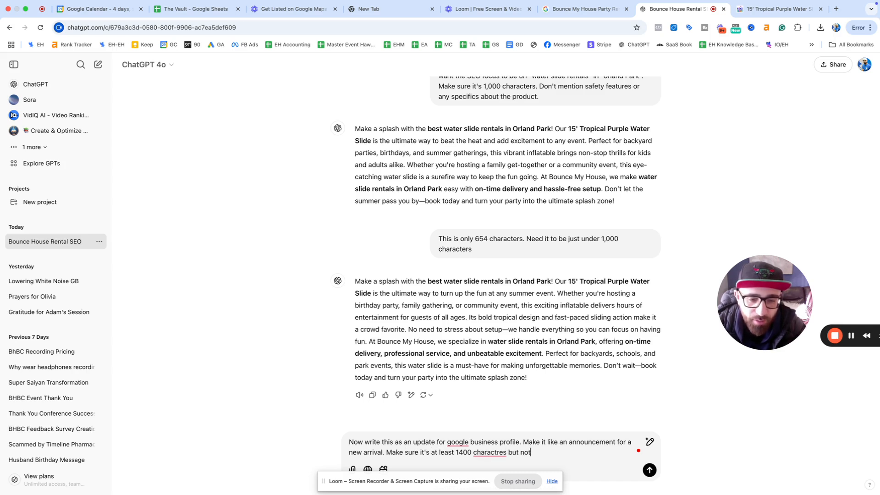
type(" more than 1500 characters")
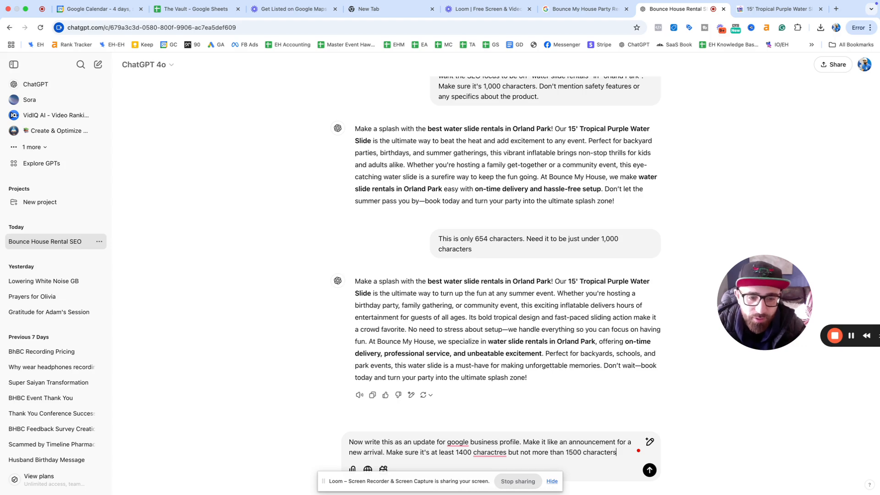
key("Return")
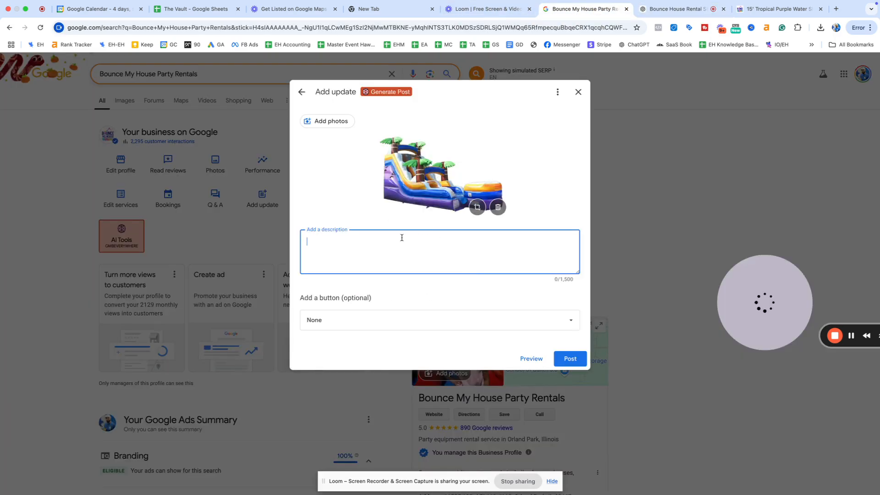
Step: Add a Learn more button linking to the Water Slide Rentals category page URL
left_click(357, 321)
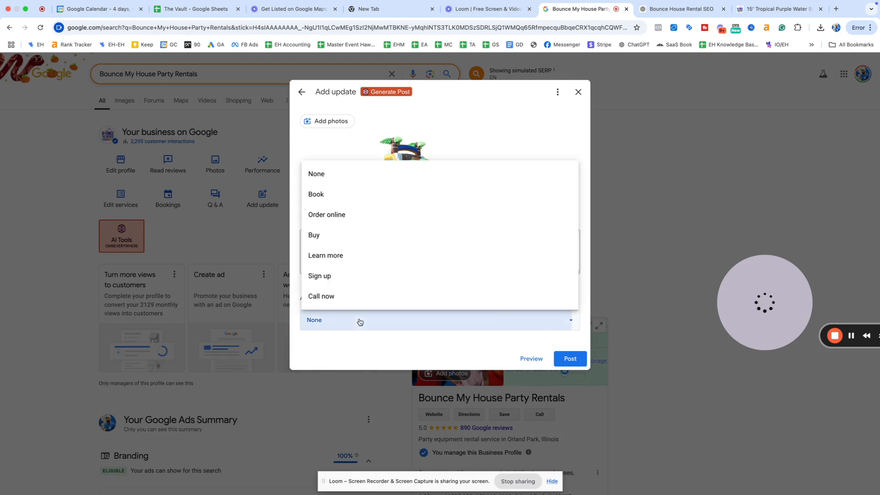
left_click(358, 255)
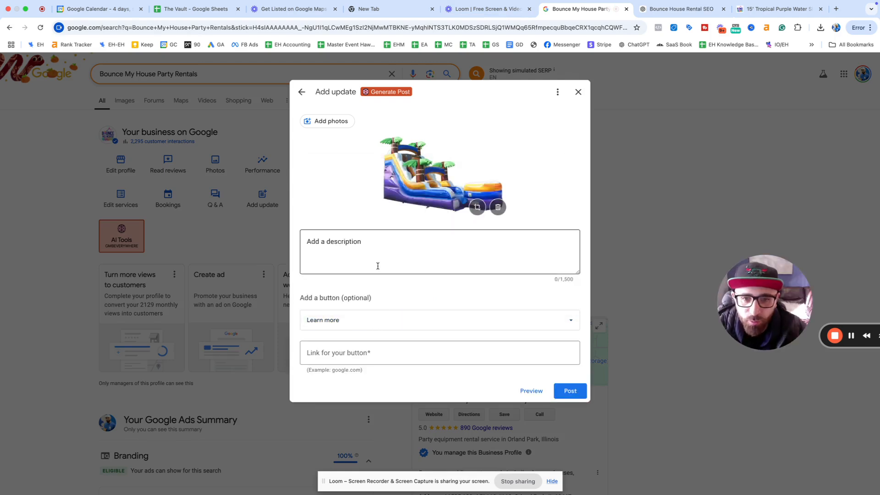
left_click(367, 352)
left_click(775, 7)
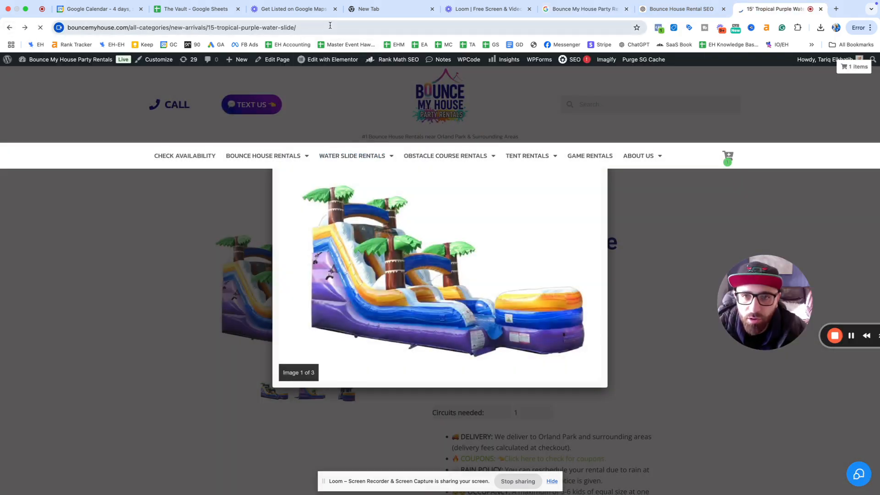
left_click(10, 27)
scroll(410, 187, "down", 20)
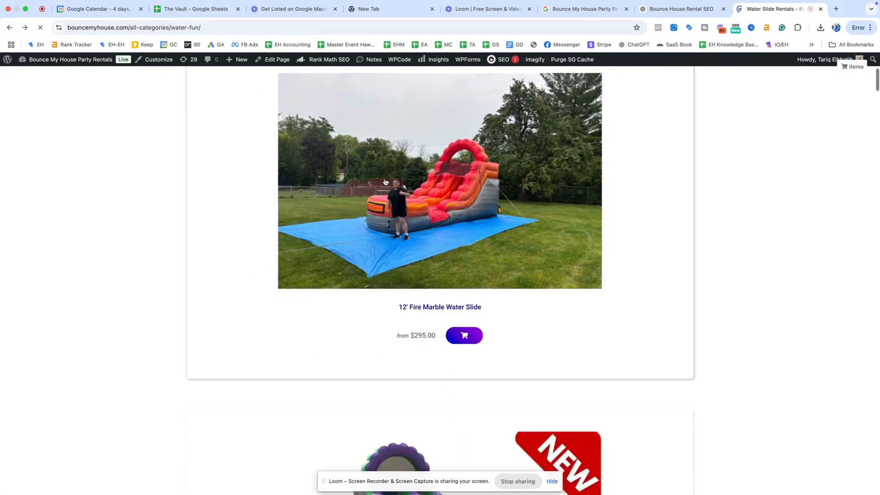
scroll(409, 185, "up", 20)
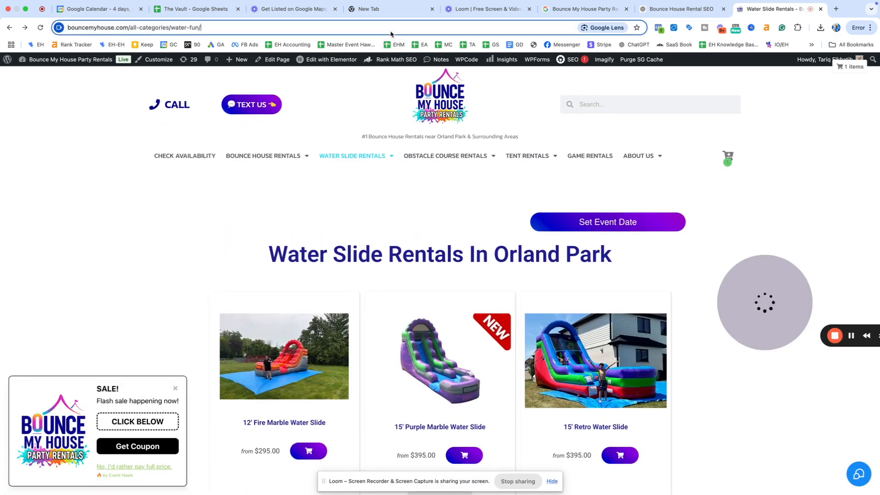
left_click(586, 9)
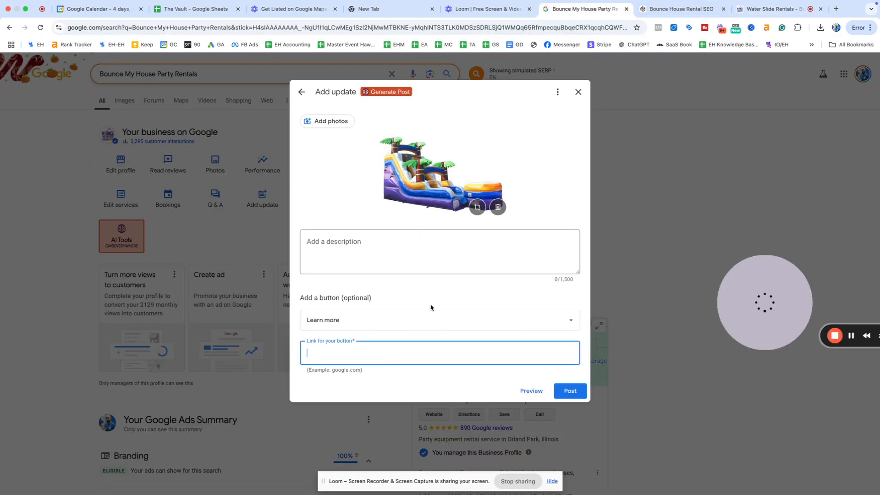
type("https://www.bouncemyhouse.com/all-categories/water-fun/")
Step: Copy ChatGPT's 'New Arrival Alert!' post into the update's description
left_click(659, 11)
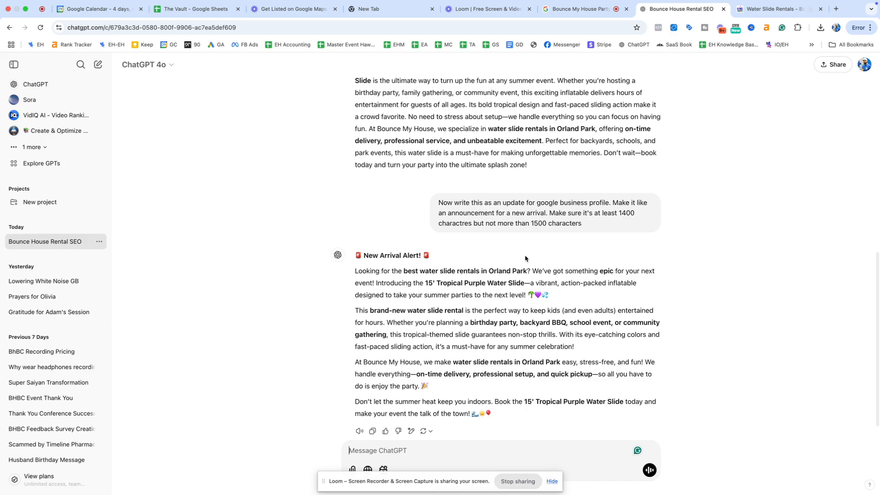
scroll(504, 320, "down", 2)
left_click_drag(509, 390, 352, 226)
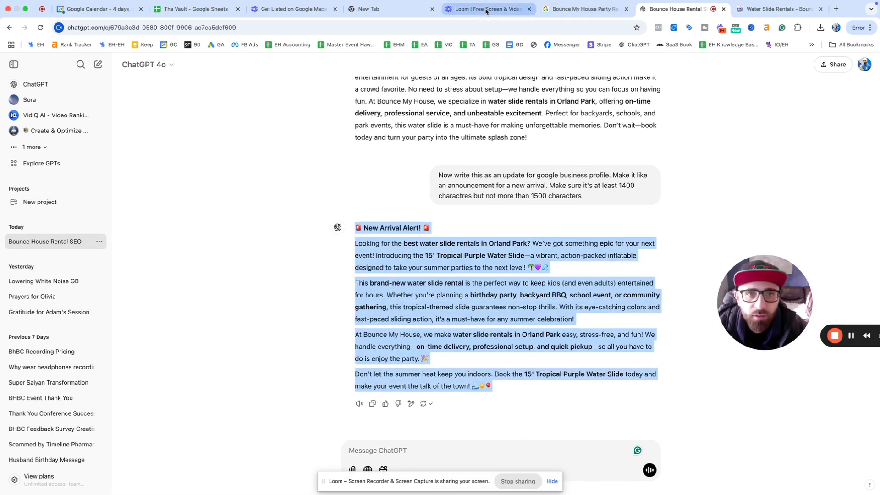
left_click(568, 10)
left_click(445, 257)
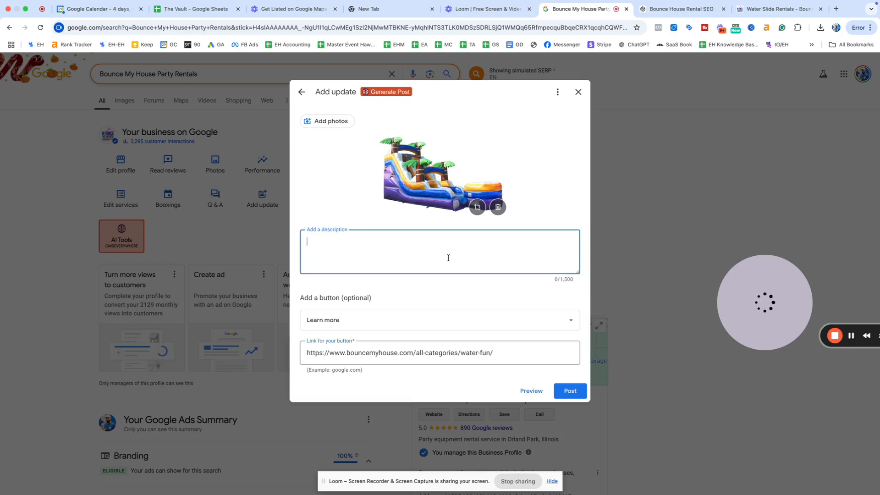
key("super+v")
Step: Remove the description's blank first line and publish the water slide update
scroll(481, 263, "down", 3)
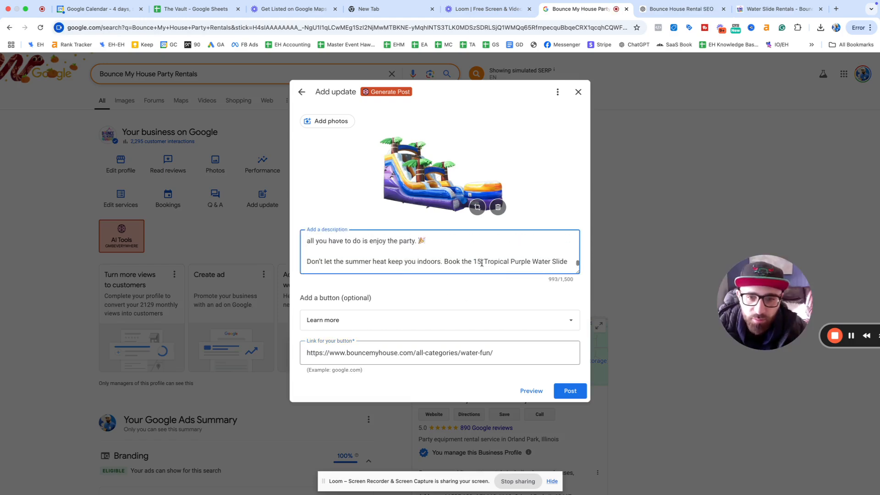
scroll(449, 256, "down", 1)
left_click_drag(575, 272, 586, 397)
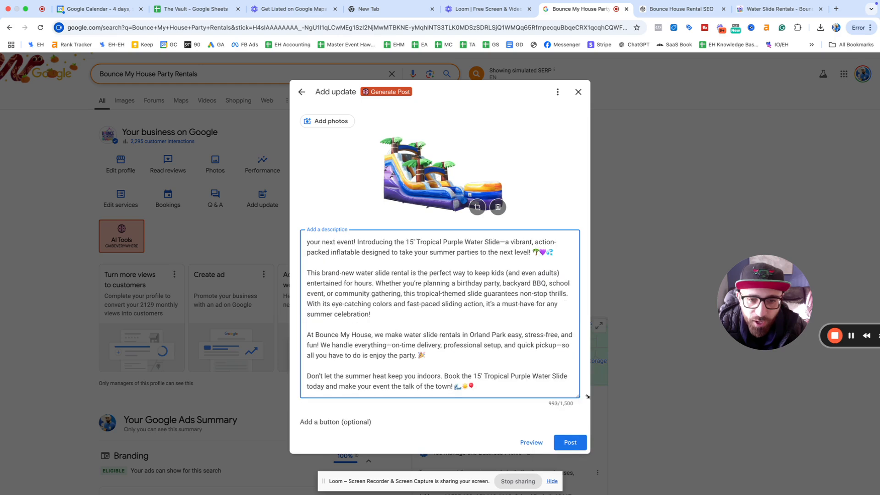
scroll(526, 339, "up", 3)
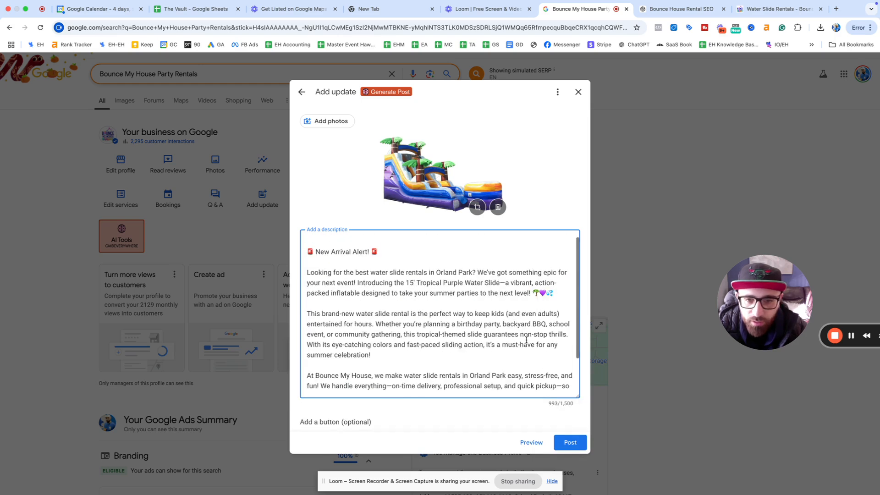
left_click(309, 251)
key("BackSpace")
scroll(520, 358, "down", 2)
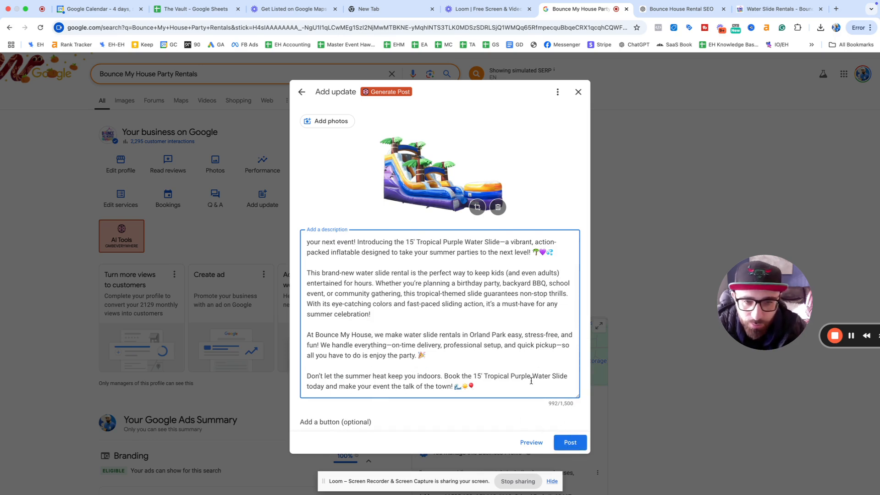
left_click(567, 442)
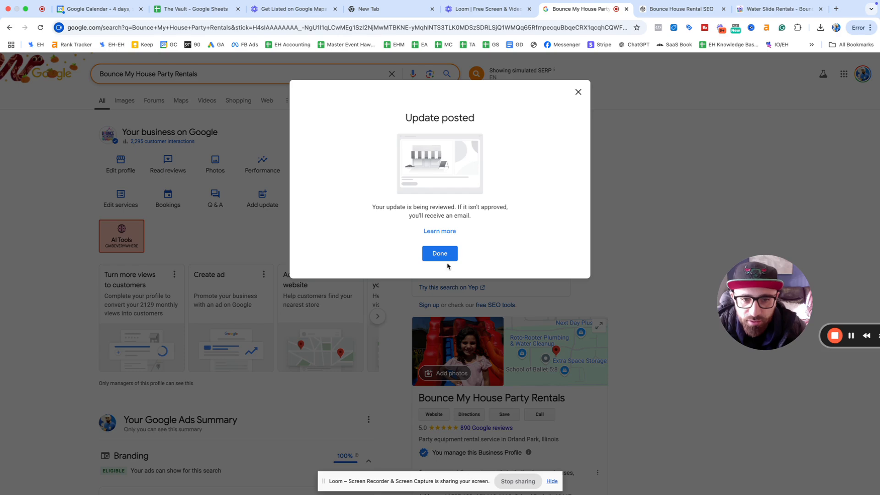
Step: Dismiss the confirmation and check the water slide post in the recent updates list
left_click(441, 253)
scroll(555, 339, "down", 1)
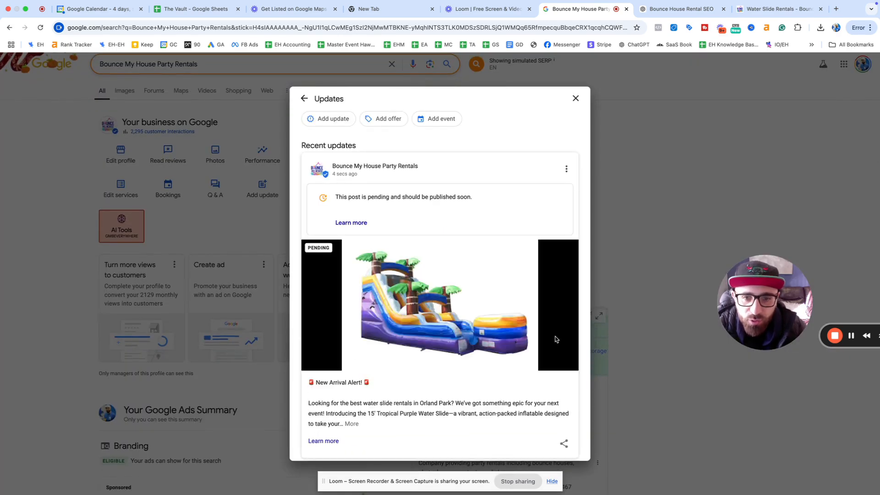
scroll(521, 327, "down", 2)
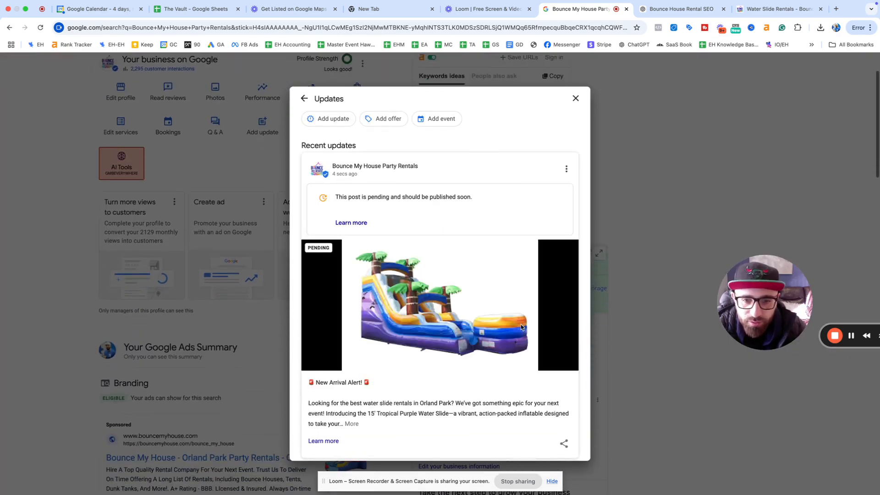
left_click(576, 98)
scroll(595, 288, "down", 5)
scroll(594, 287, "down", 12)
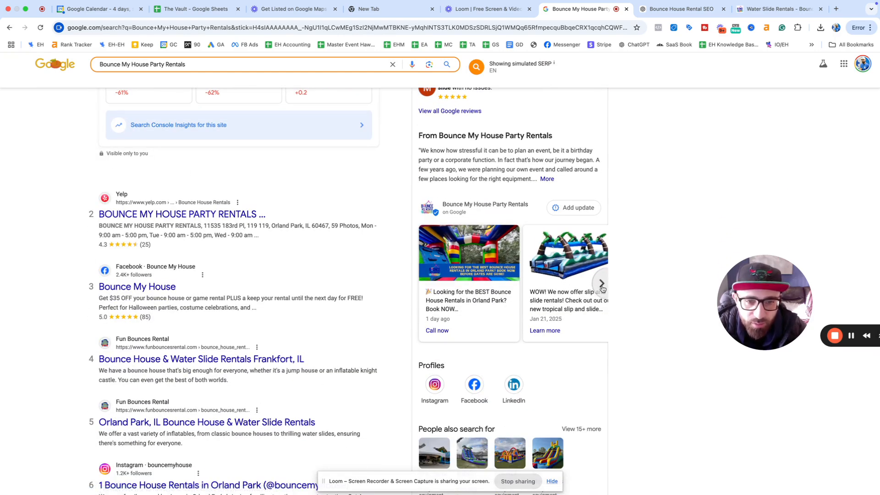
Step: Browse the profile's posts carousel, then begin a new offer post
left_click(601, 284)
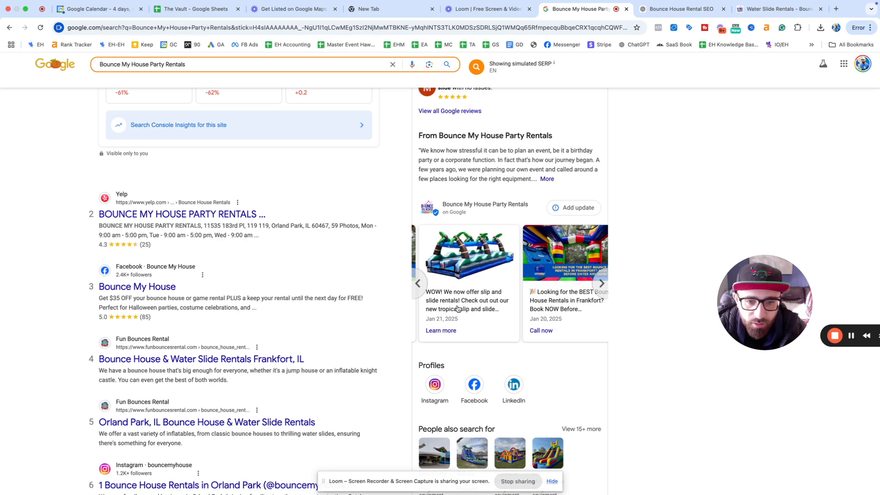
left_click(466, 270)
scroll(480, 276, "down", 3)
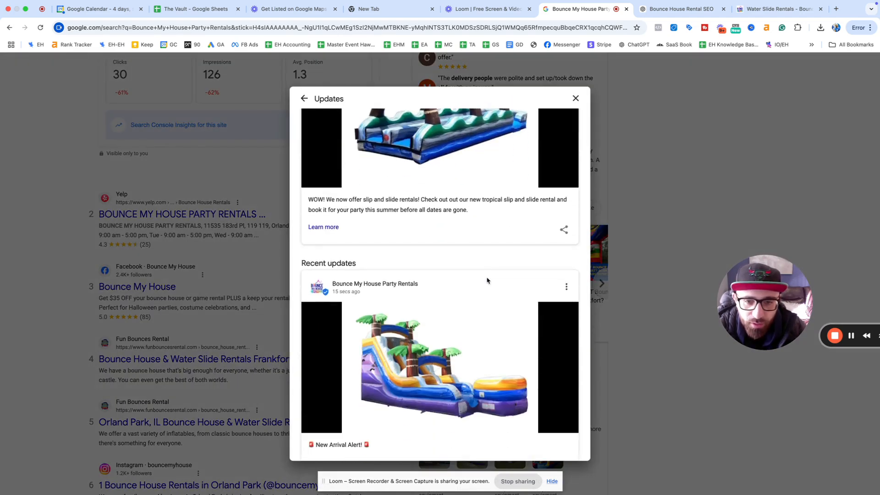
scroll(487, 280, "down", 4)
scroll(486, 280, "up", 6)
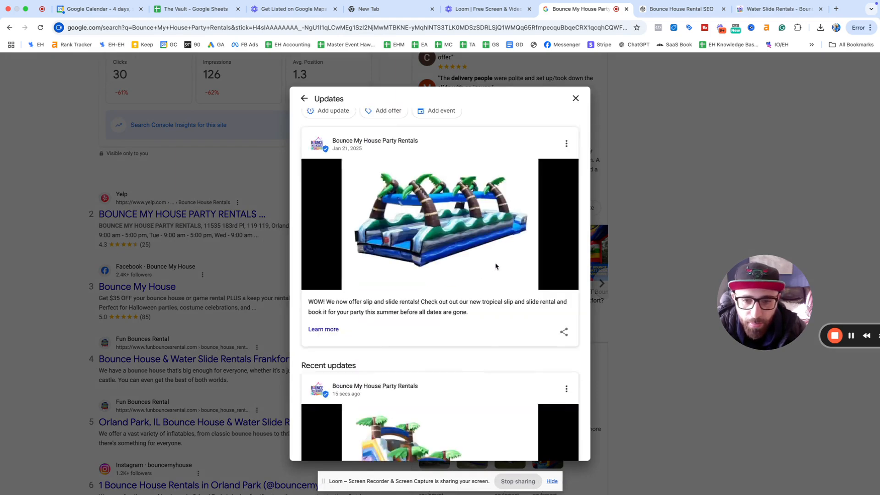
left_click(574, 99)
scroll(575, 114, "up", 10)
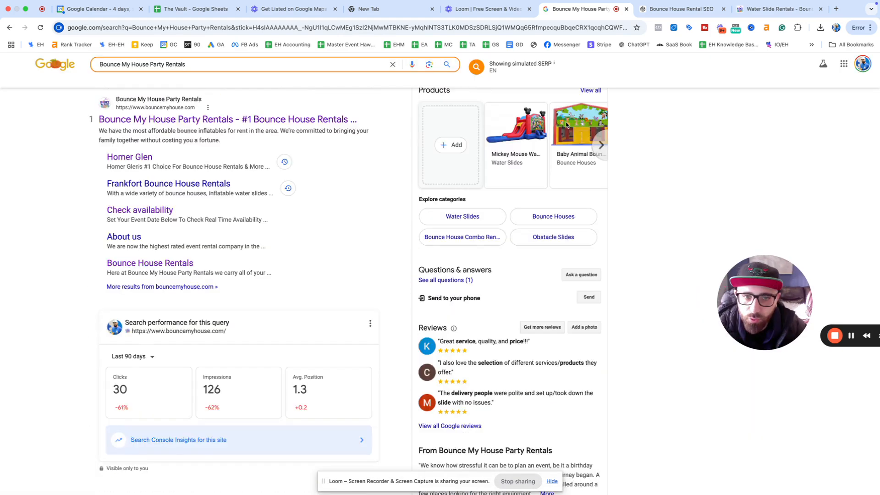
left_click(272, 193)
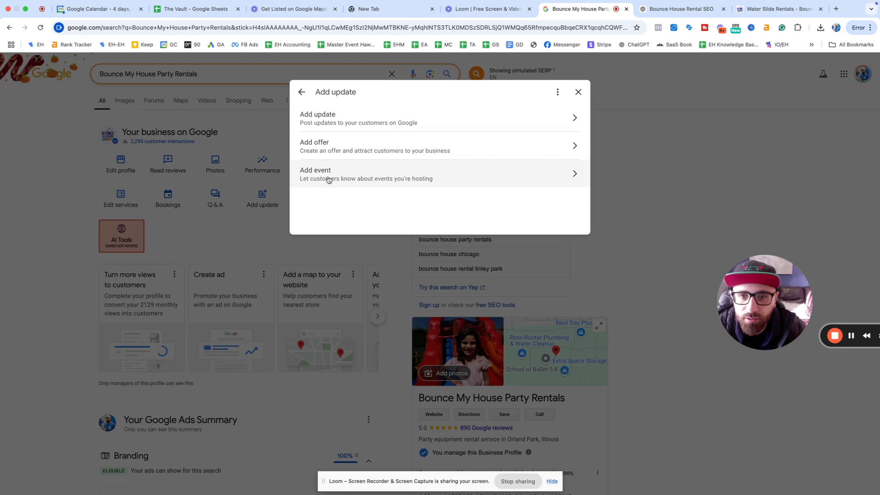
left_click(336, 147)
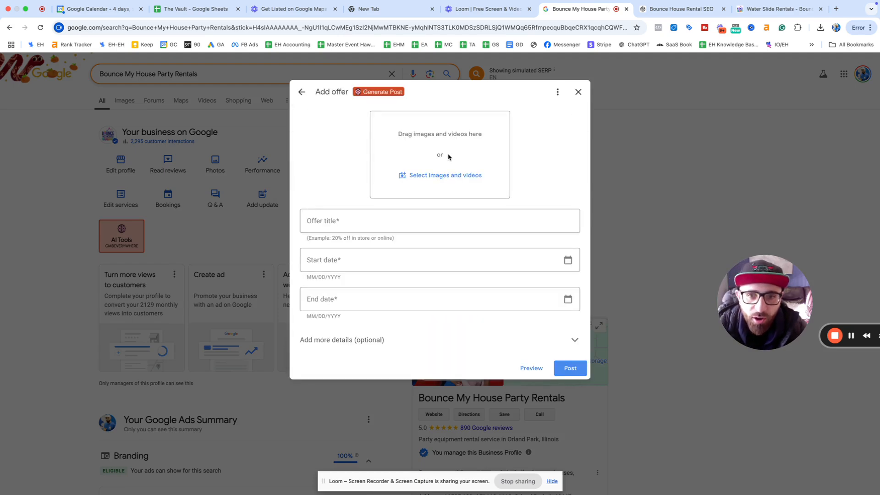
Step: Attach the bouncy castle screenshot and title the offer '2025 Is Getting Booked out Already - Don't Miss out'
left_click(436, 175)
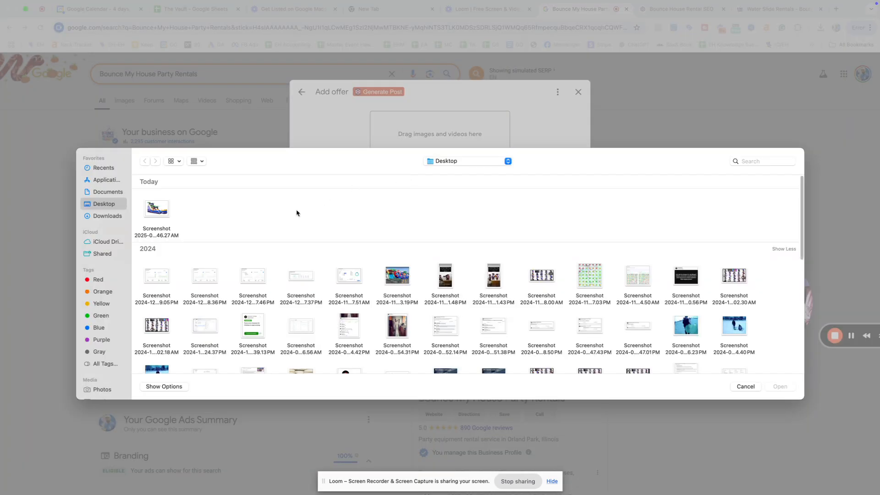
double_click(395, 285)
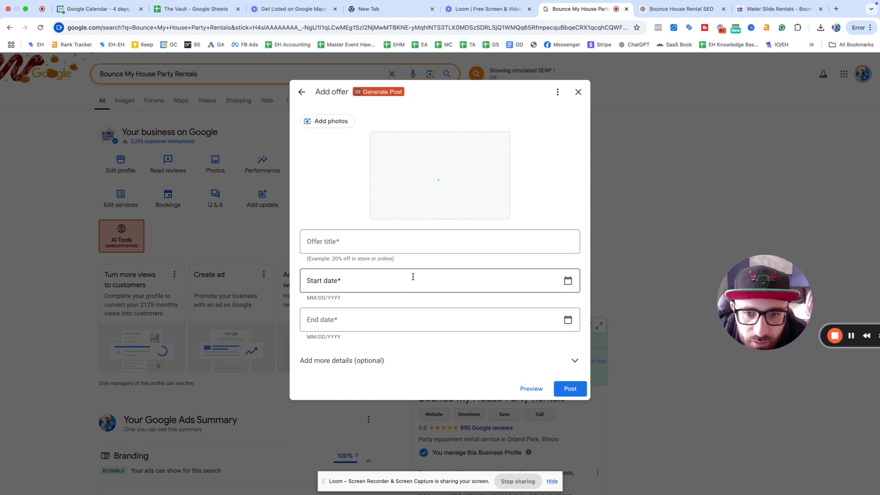
left_click(384, 246)
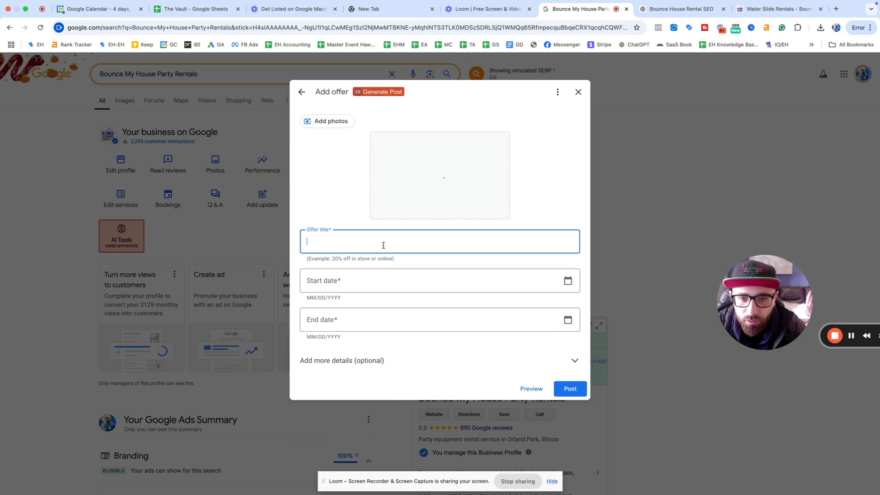
type("2025")
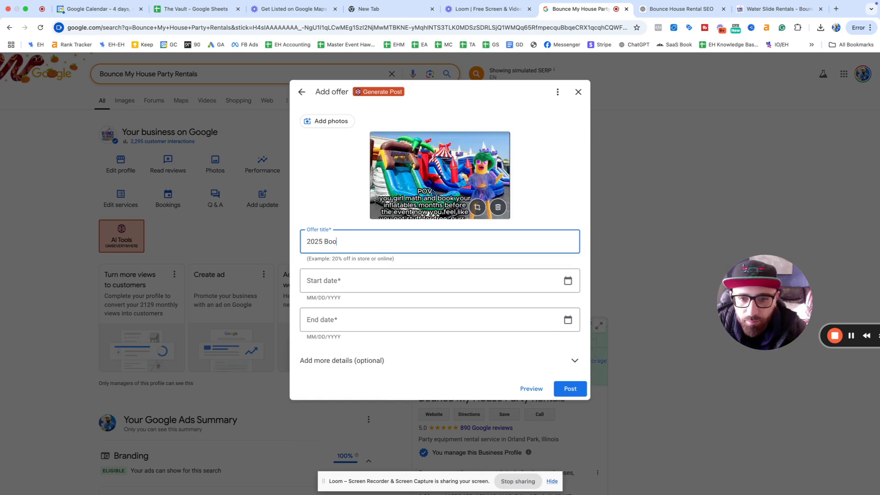
type(" Is ")
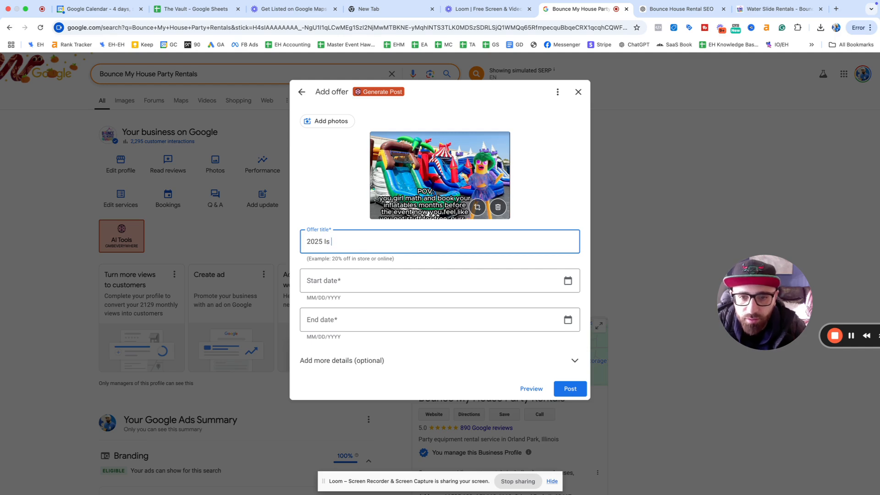
type("Getting Booke")
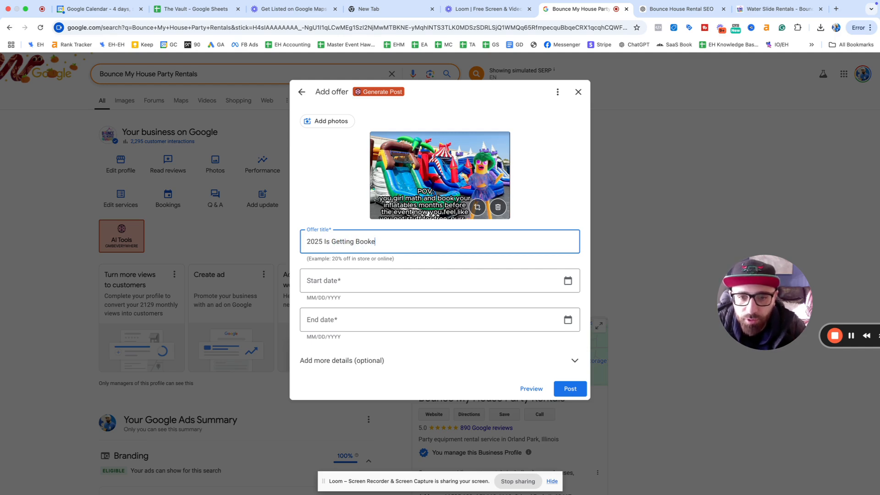
type("d out Alread")
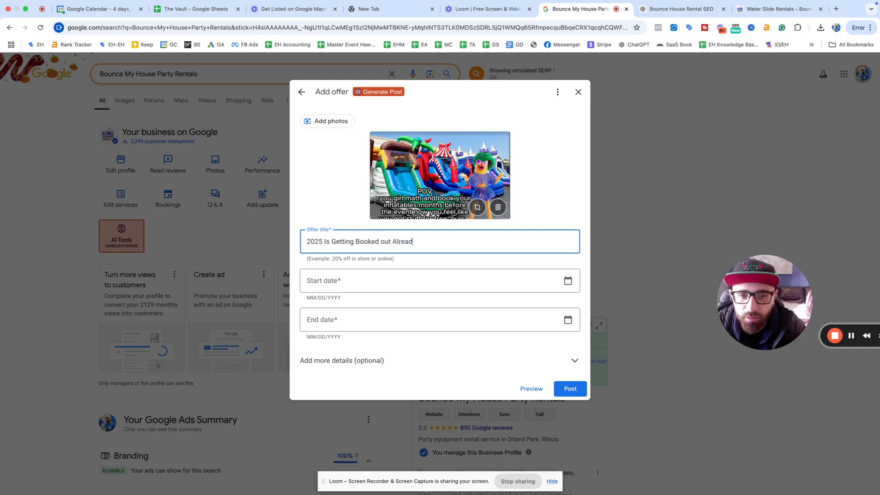
type("y - Don't Miss out")
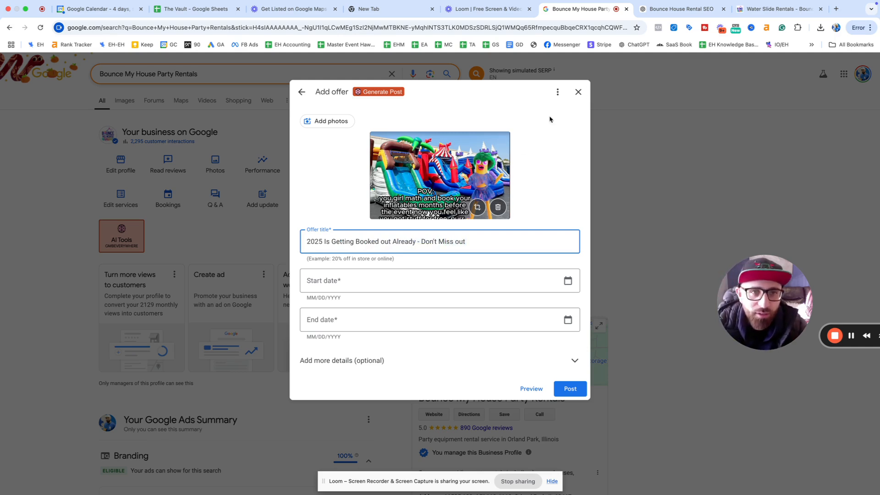
Step: Browse the Water Slide Rentals In Orland Park page and select its URL
left_click(774, 9)
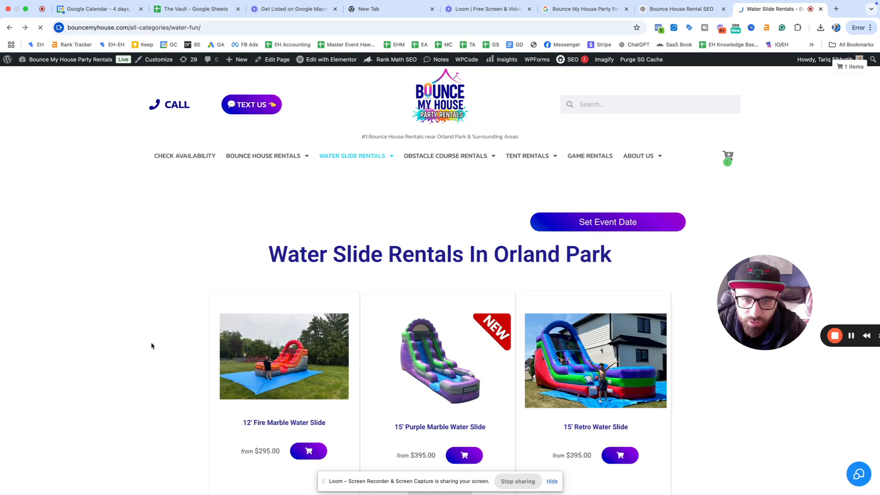
scroll(153, 346, "down", 2)
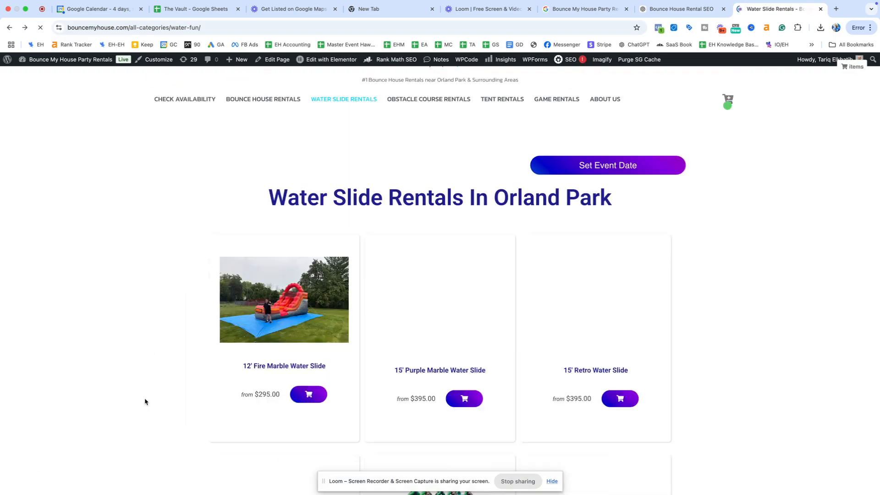
scroll(147, 394, "down", 3)
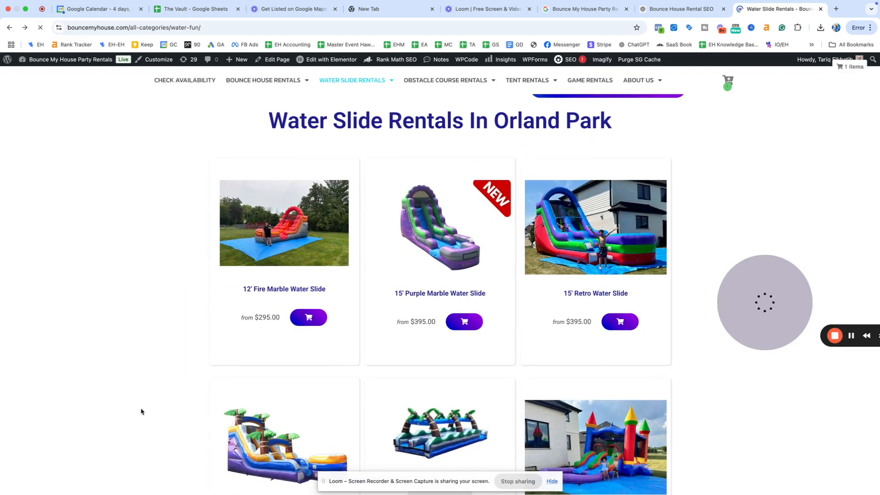
scroll(142, 407, "down", 1)
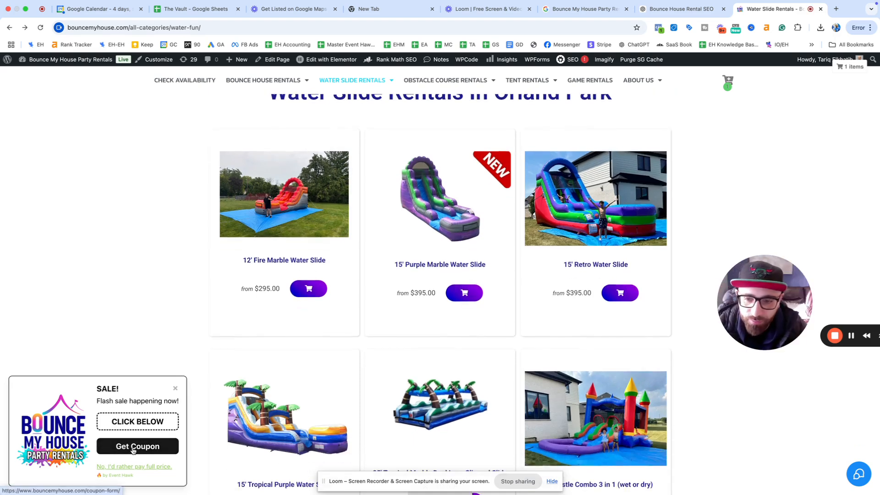
scroll(302, 92, "up", 3)
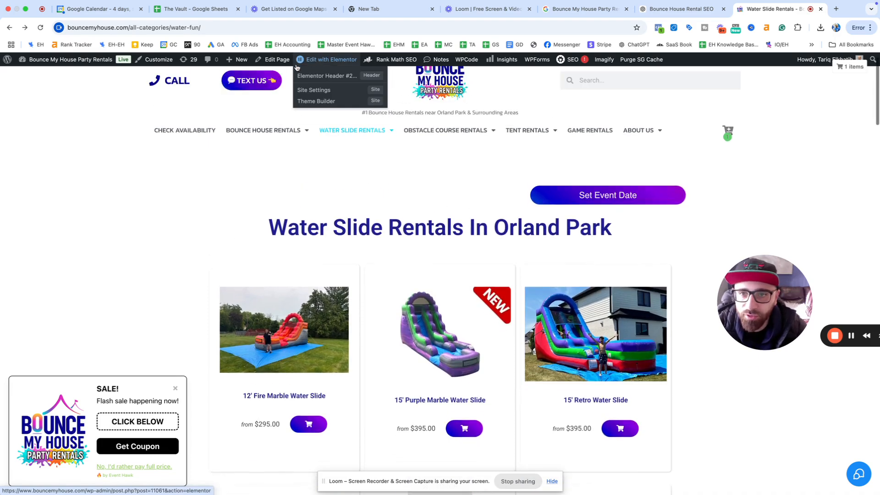
mouse_move(264, 129)
left_click(262, 27)
key("ctrl+c")
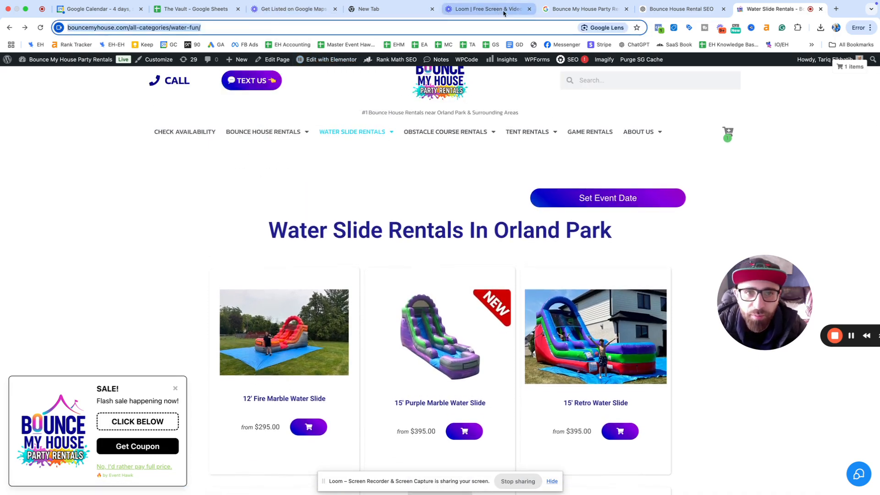
Step: Replace the offer title with 'Flash Sale Happening Now! Lock in your 2025 parties.'
left_click(591, 9)
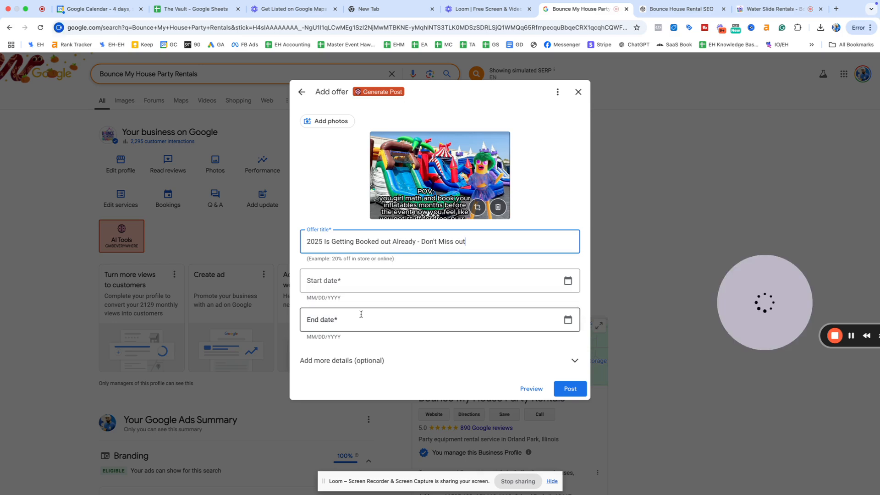
triple_click(345, 242)
type("Fal")
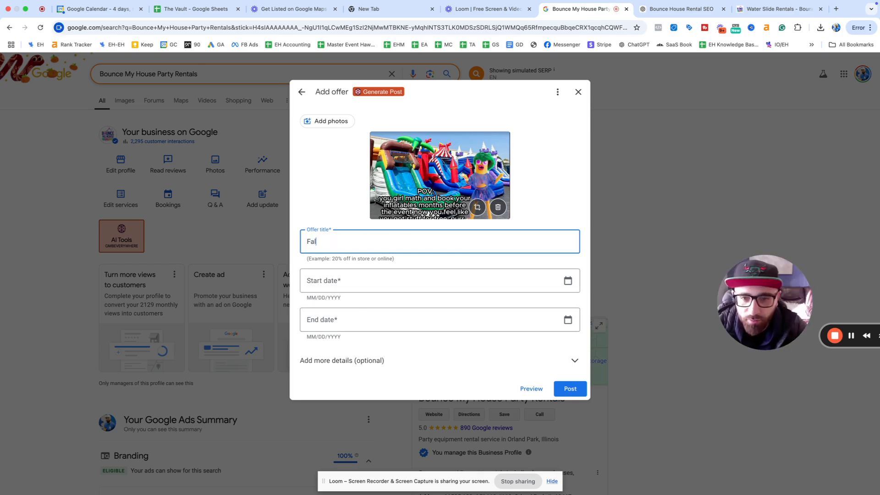
key("BackSpace")
key("BackSpace")
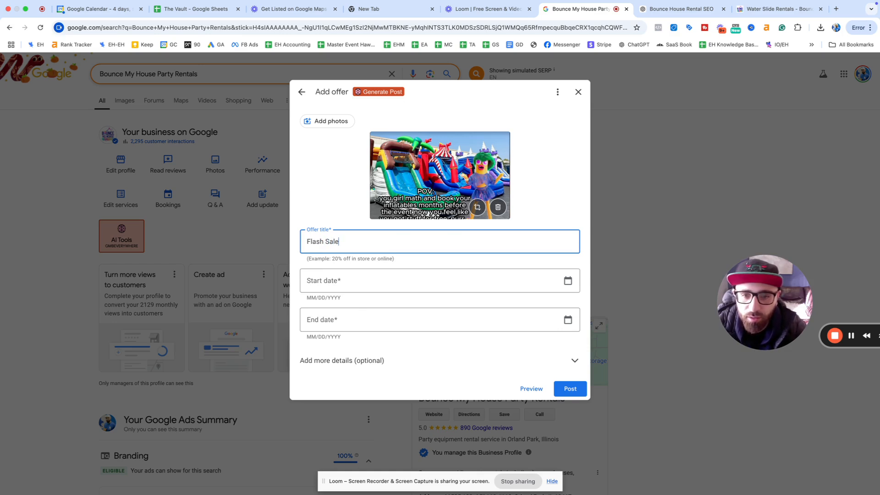
type("lash Sale Happening Now!")
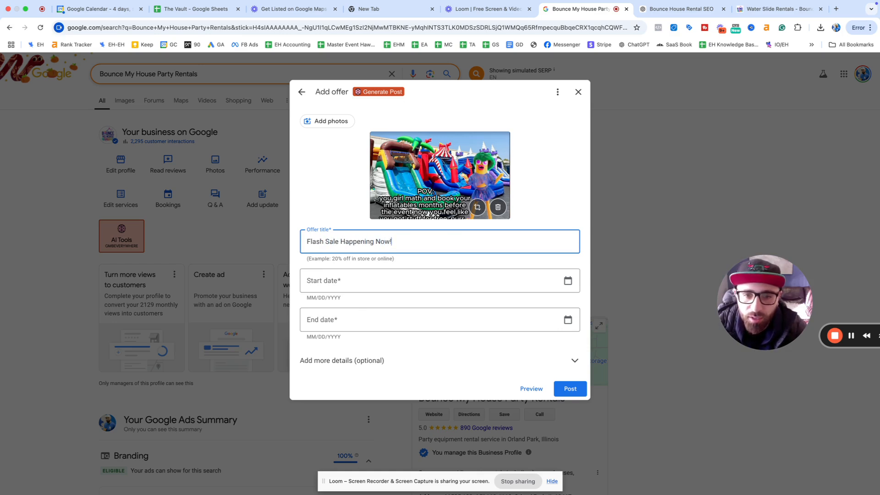
type(" Bo")
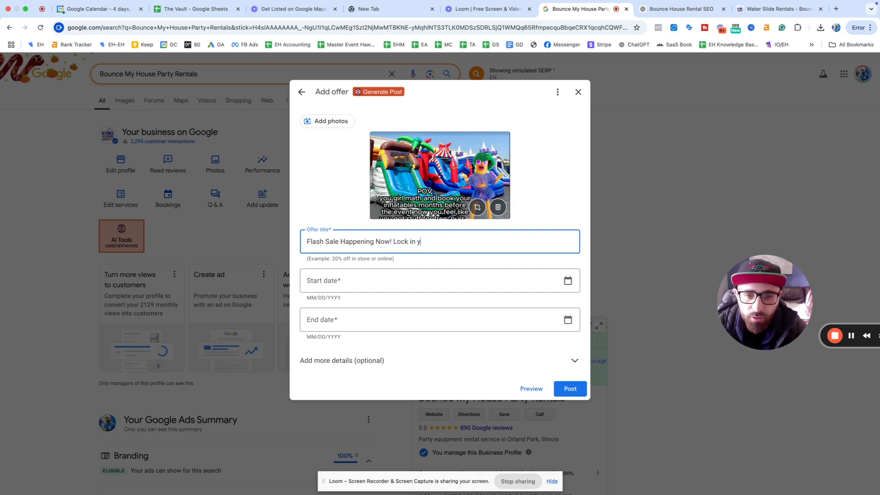
type("2025 p")
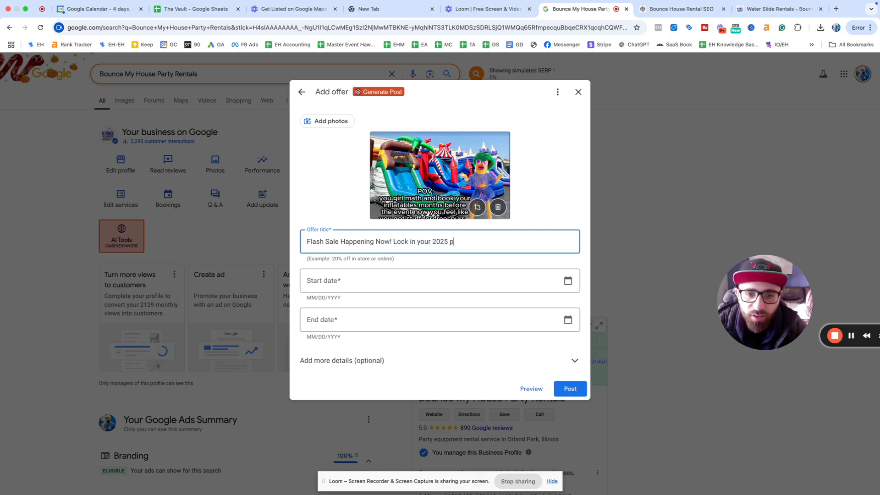
type("arties.")
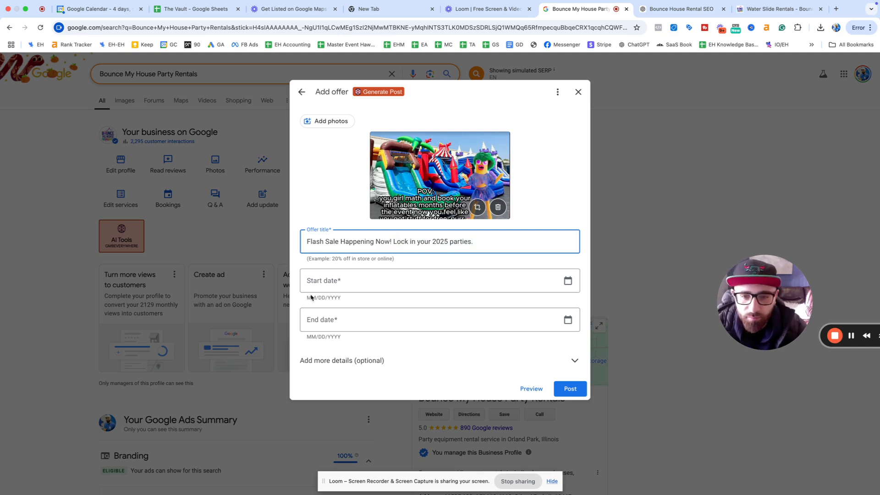
left_click(316, 282)
Step: Set the offer to run from 01/29/2025 to 02/07/2025
left_click(567, 280)
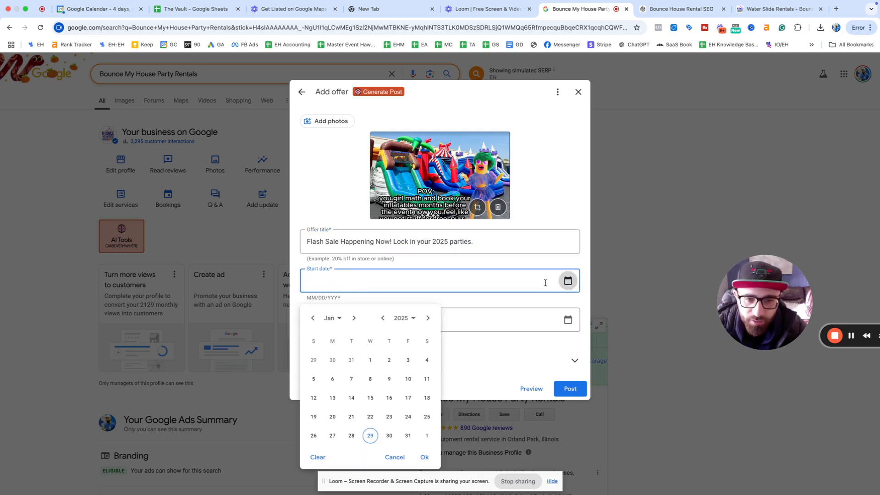
left_click(370, 435)
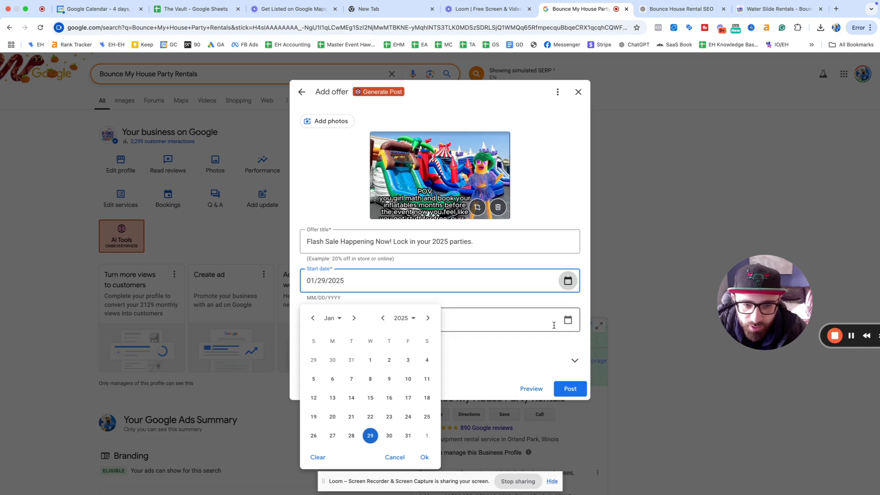
left_click(569, 325)
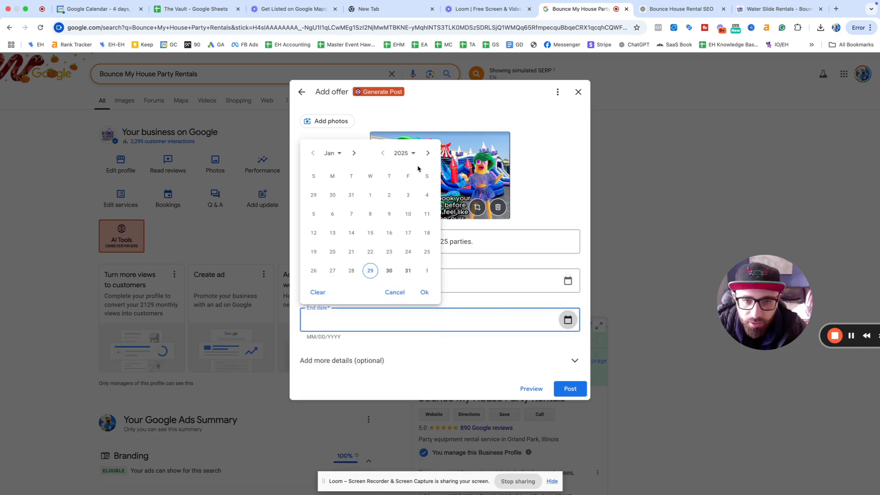
left_click(428, 153)
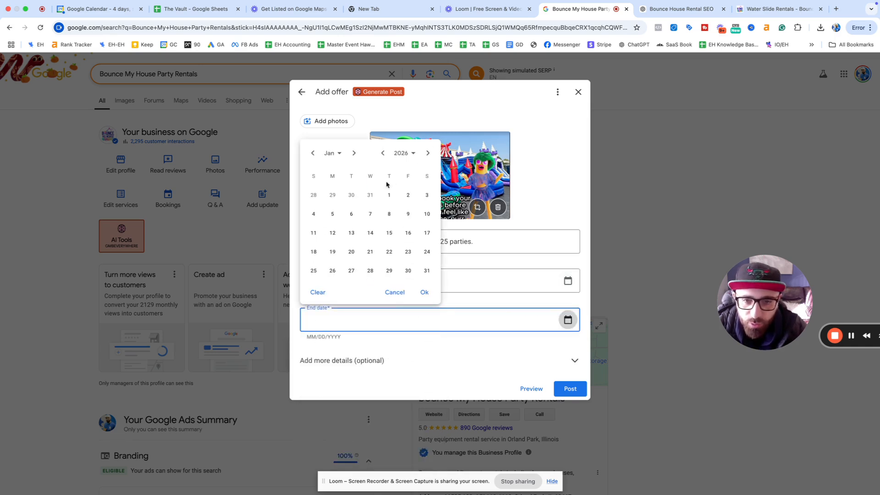
left_click(371, 214)
left_click(424, 292)
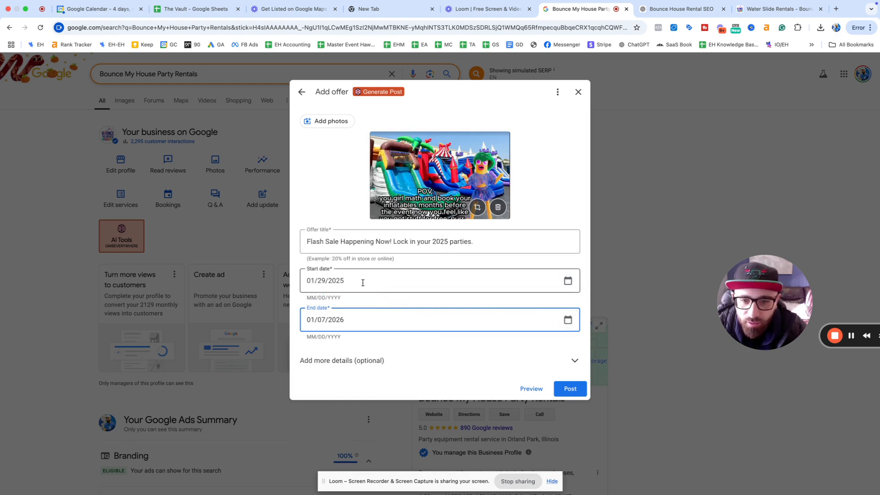
left_click_drag(307, 321, 336, 320)
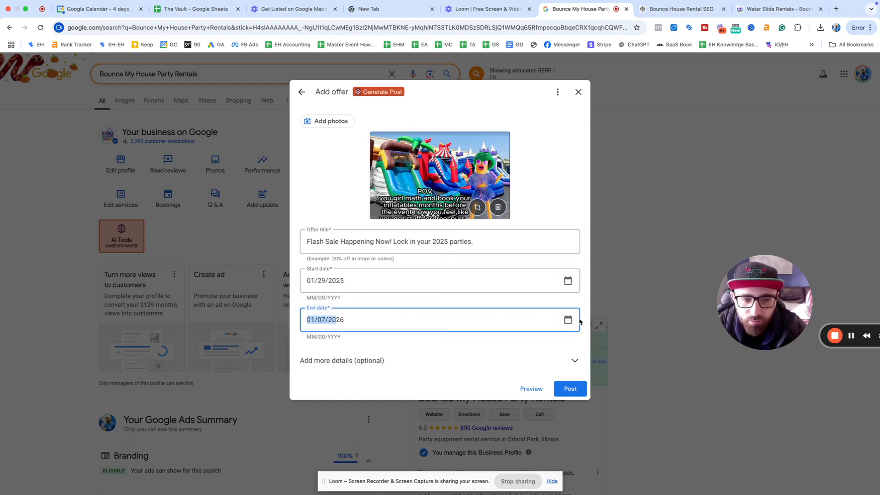
left_click(320, 320)
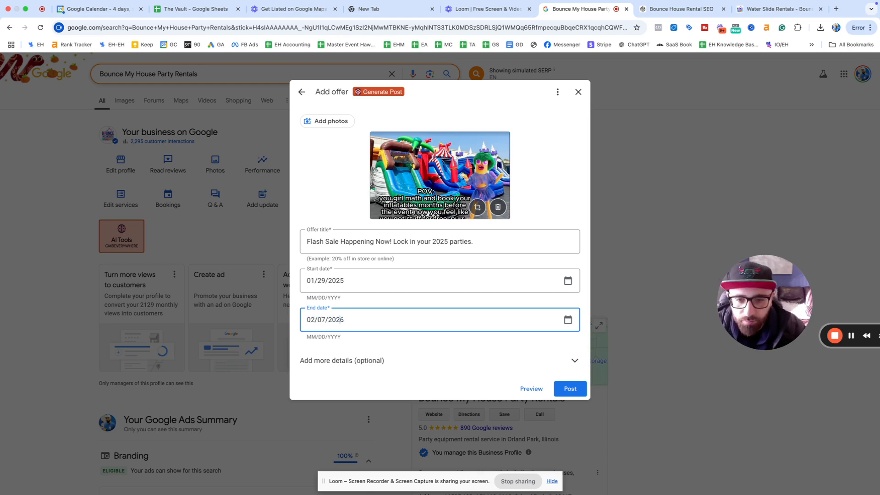
left_click(477, 361)
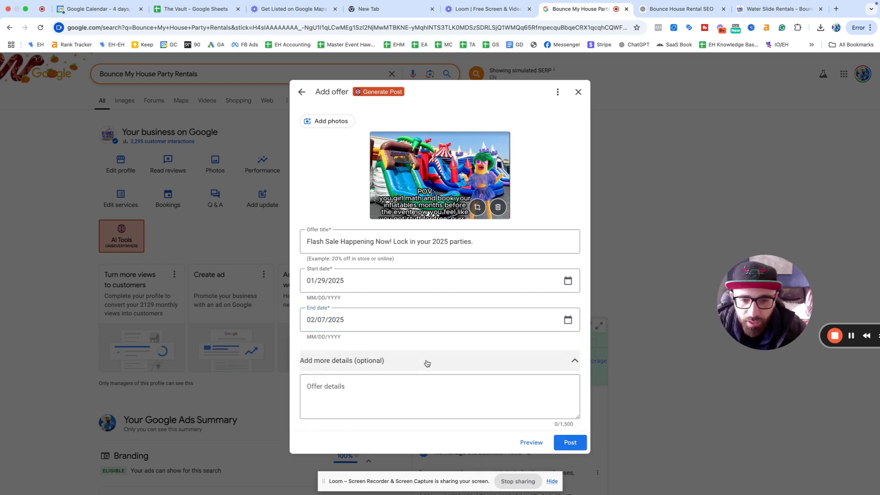
scroll(386, 330, "down", 3)
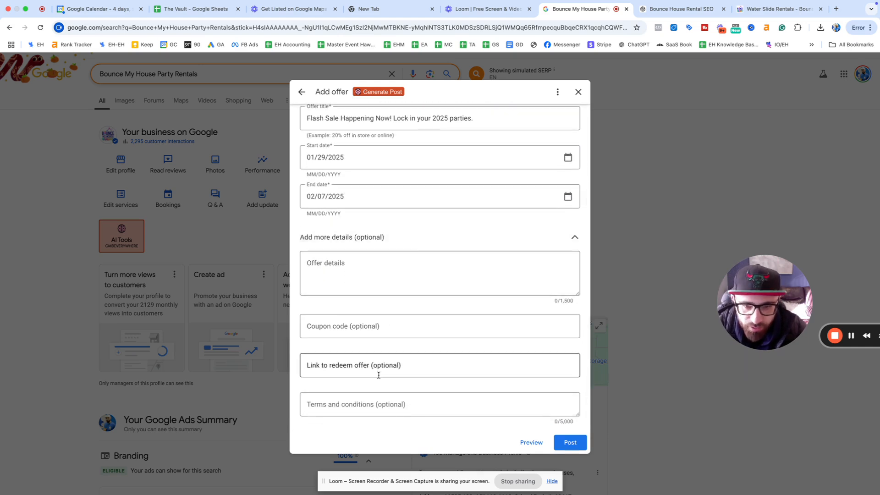
left_click(387, 364)
key("ctrl+v")
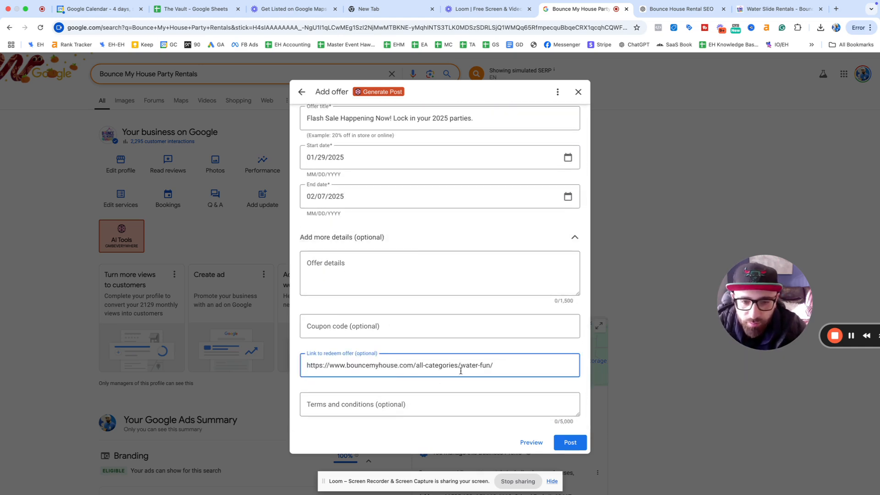
key("shift+alt+Left")
key("shift+alt+Left")
key("shift+alt+Left")
key("shift+alt+Left")
key("shift+Left")
key("BackSpace")
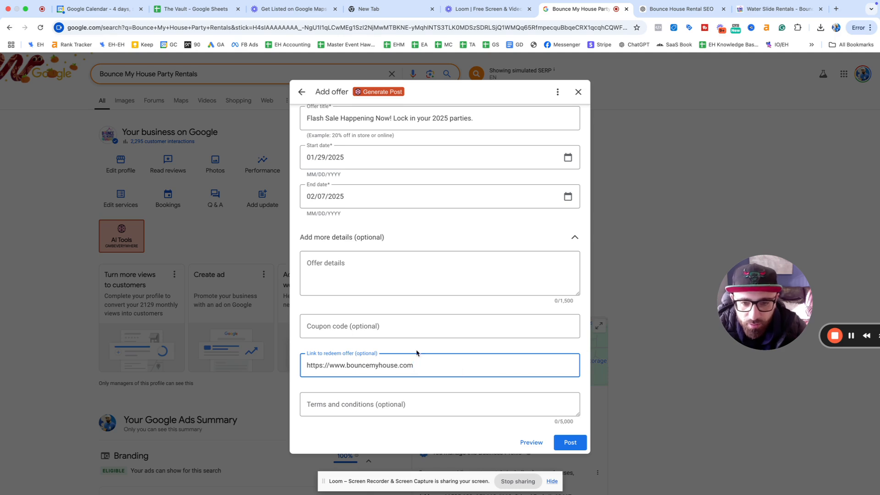
left_click(357, 269)
scroll(450, 281, "up", 3)
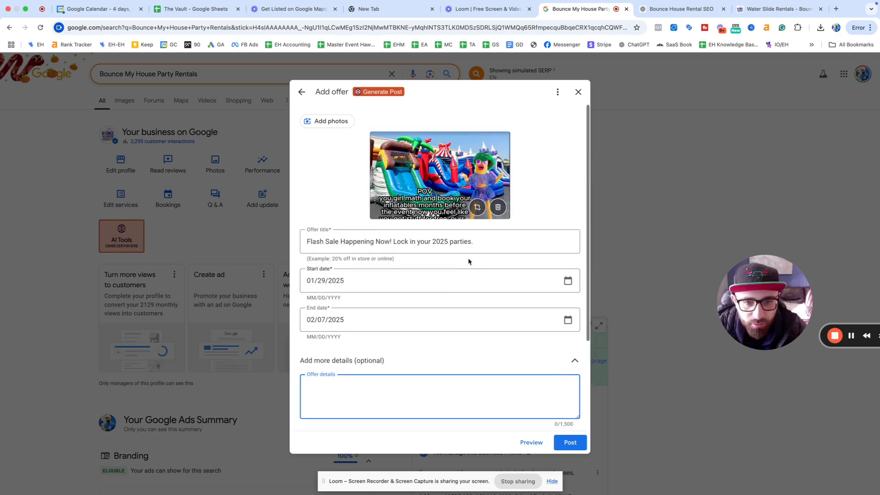
left_click(575, 438)
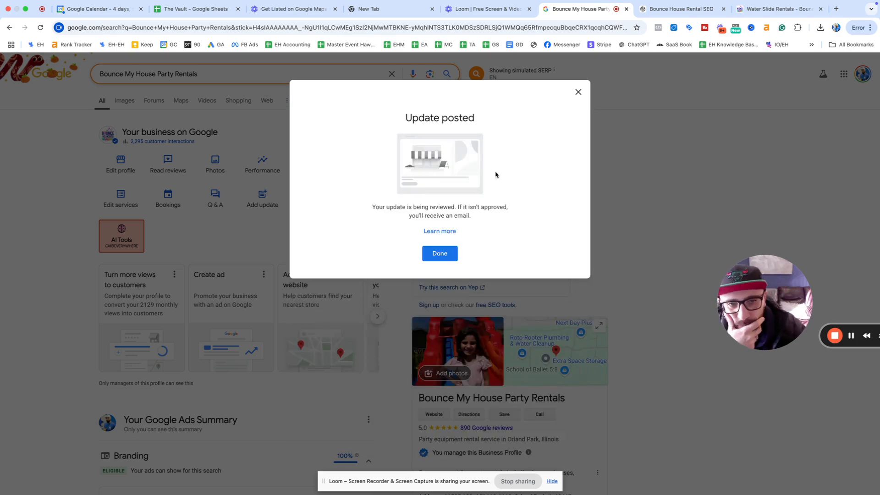
Step: Dismiss the posting confirmation and Updates list, then open a blank event post and discard it
left_click(448, 254)
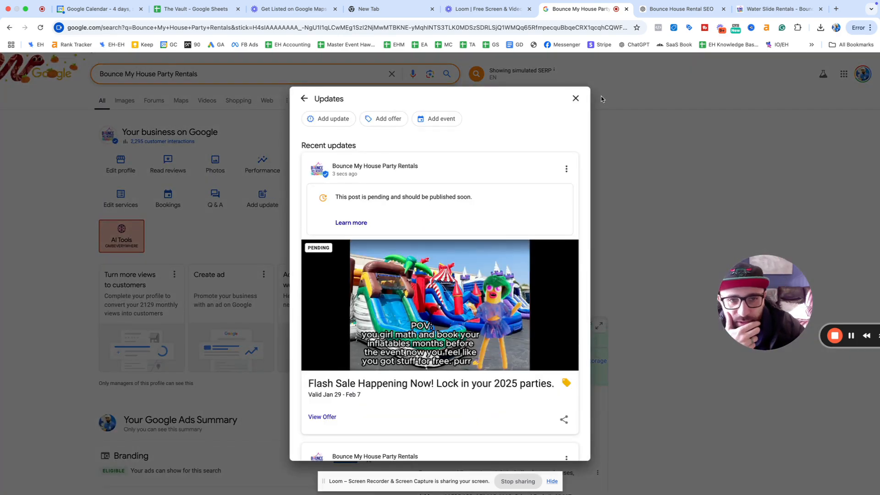
left_click(574, 98)
left_click(274, 204)
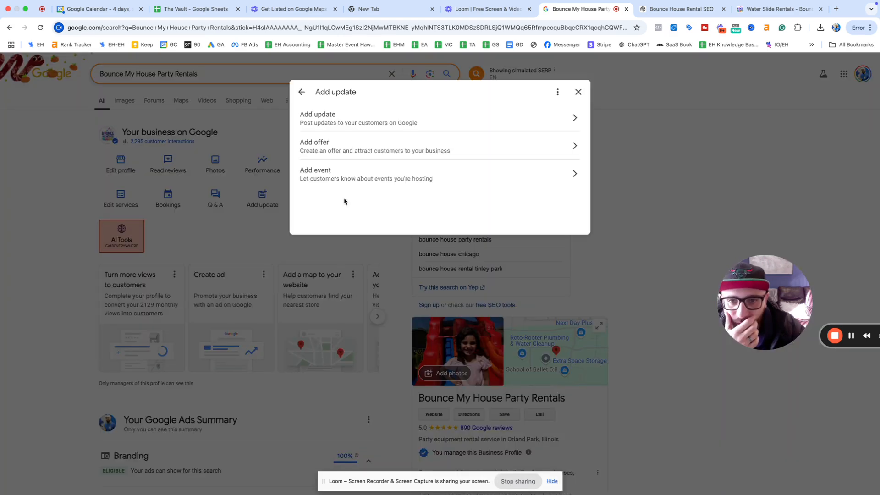
left_click(336, 180)
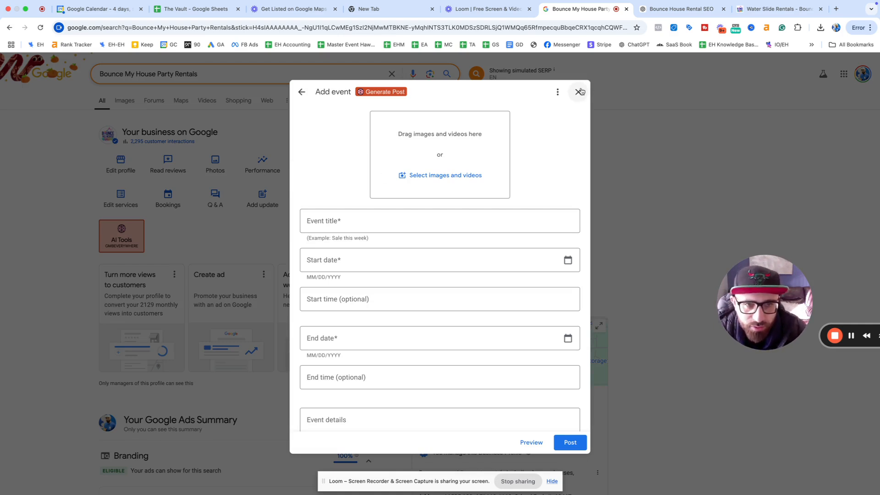
scroll(527, 151, "down", 2)
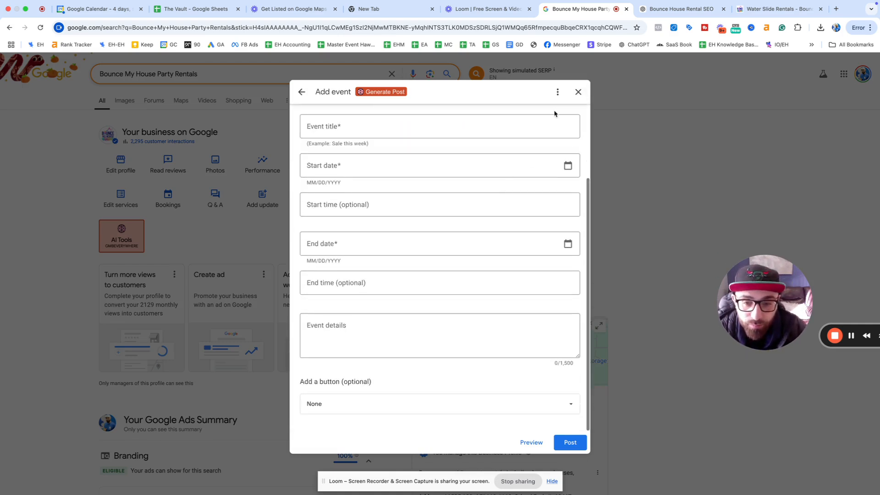
left_click(578, 91)
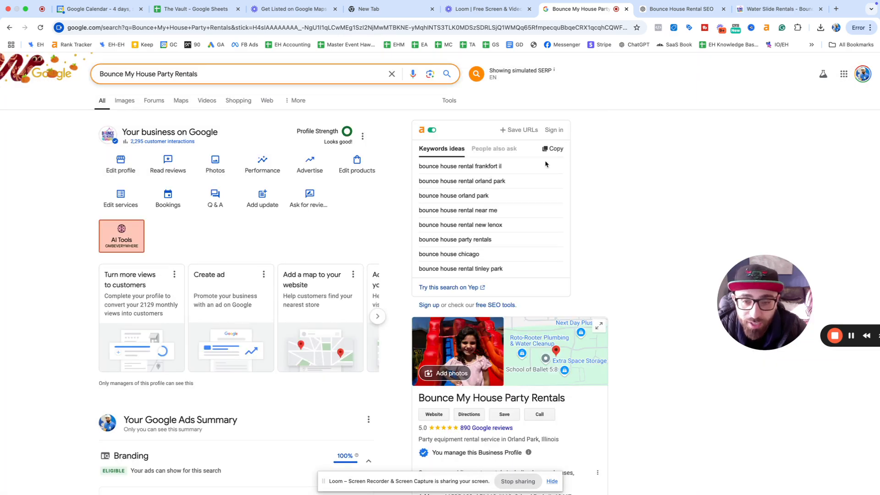
left_click(319, 200)
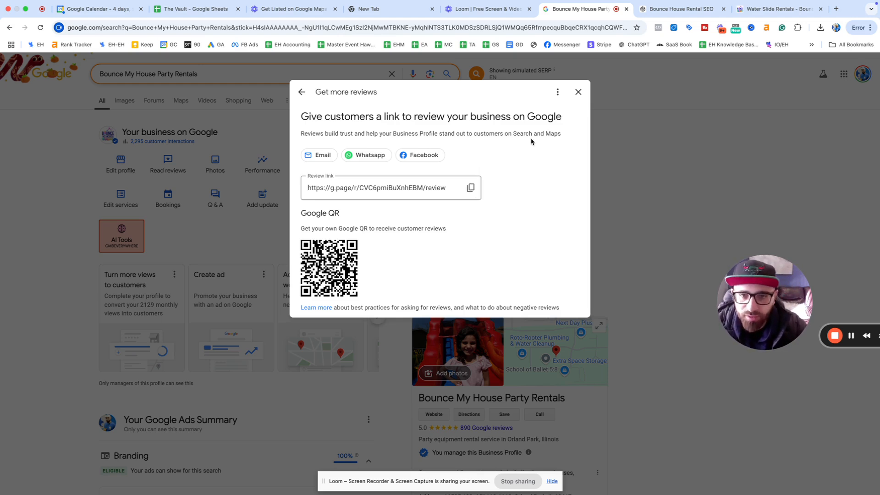
left_click(577, 92)
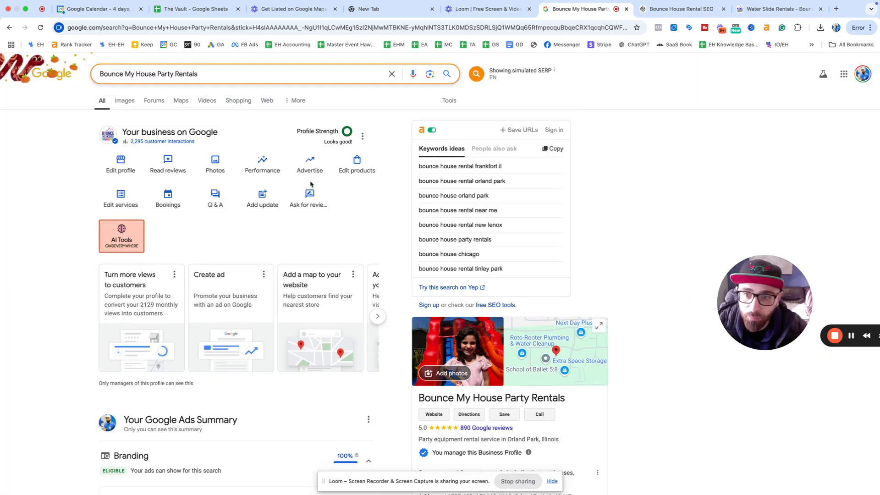